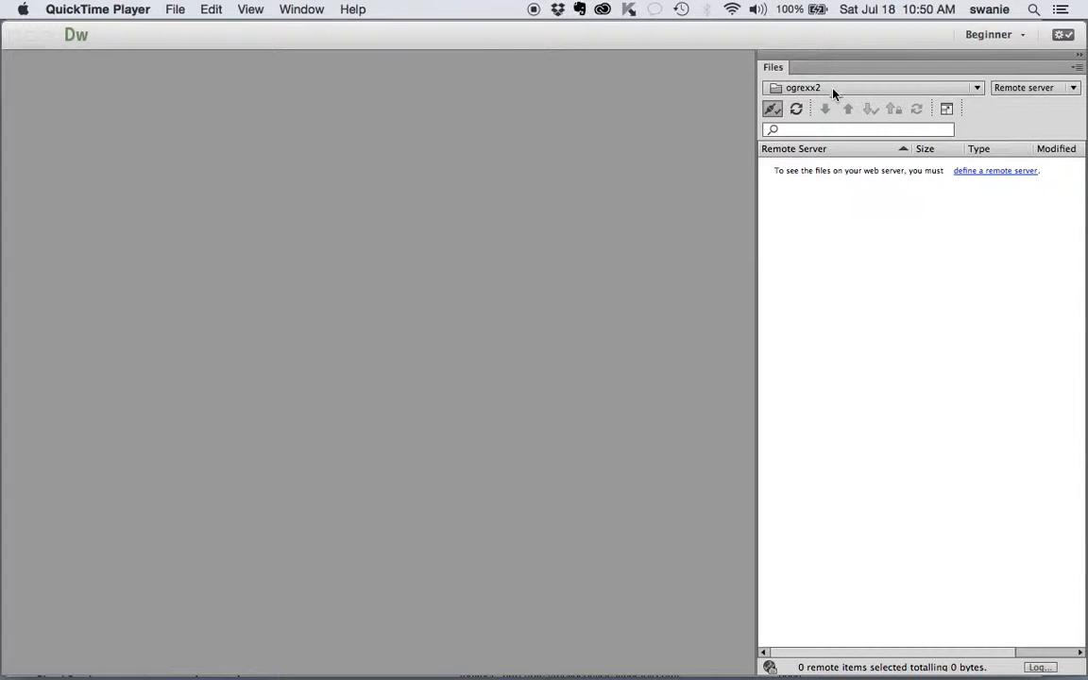
# - View the ogrexx2 site's files in local view and return the file listing to the remote server view
pyautogui.click(773, 68)
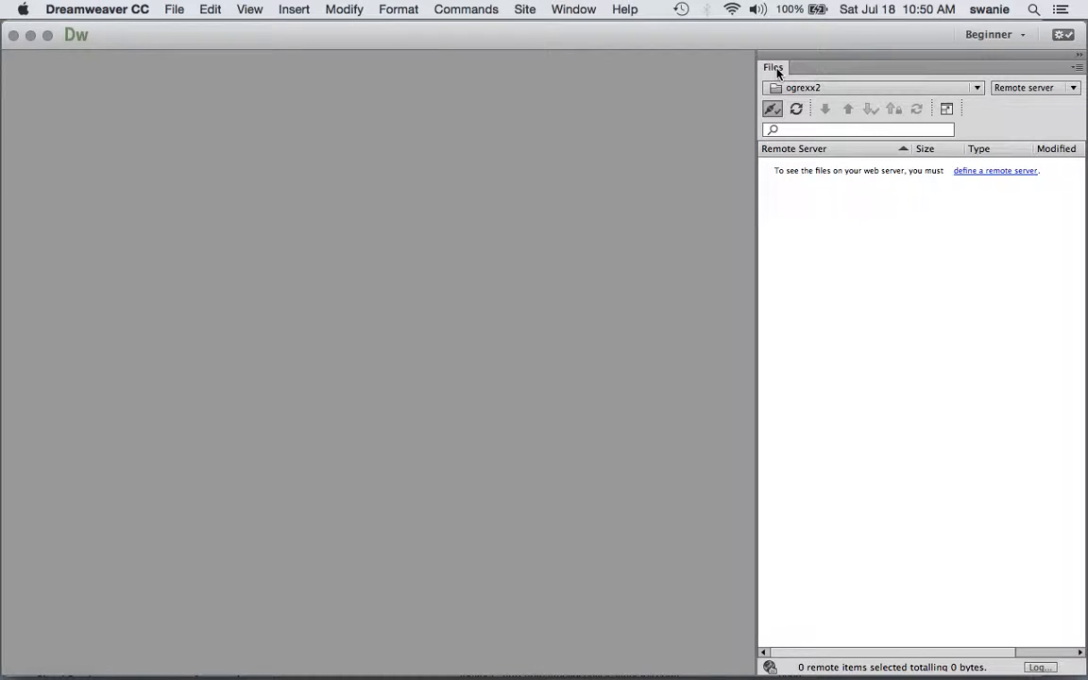
pyautogui.click(571, 10)
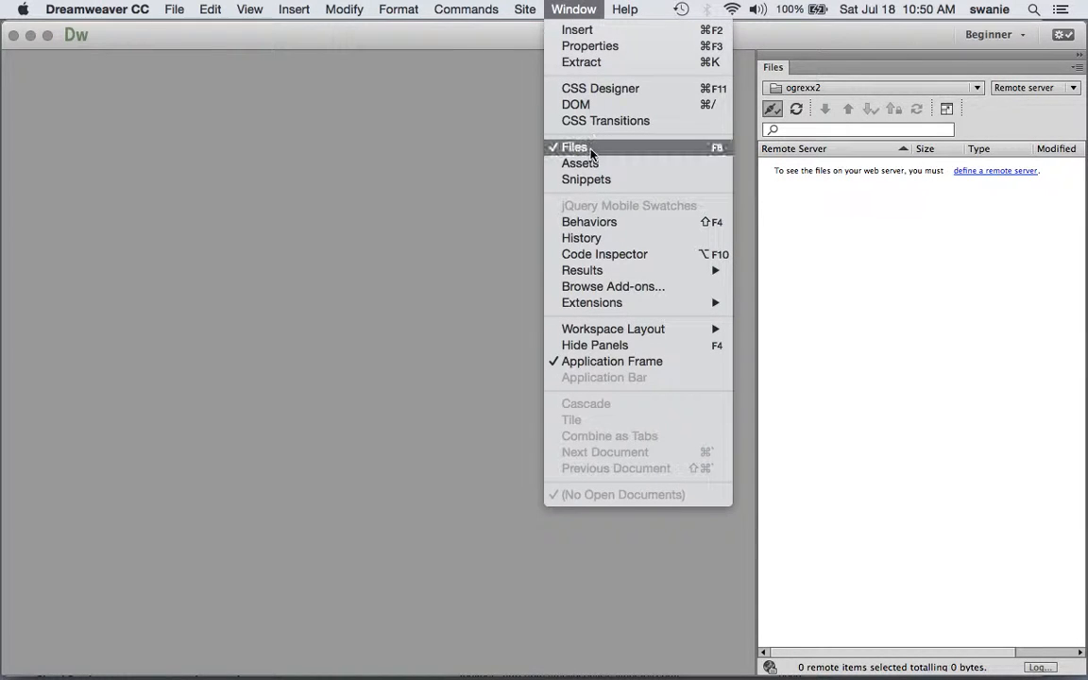
pyautogui.click(773, 71)
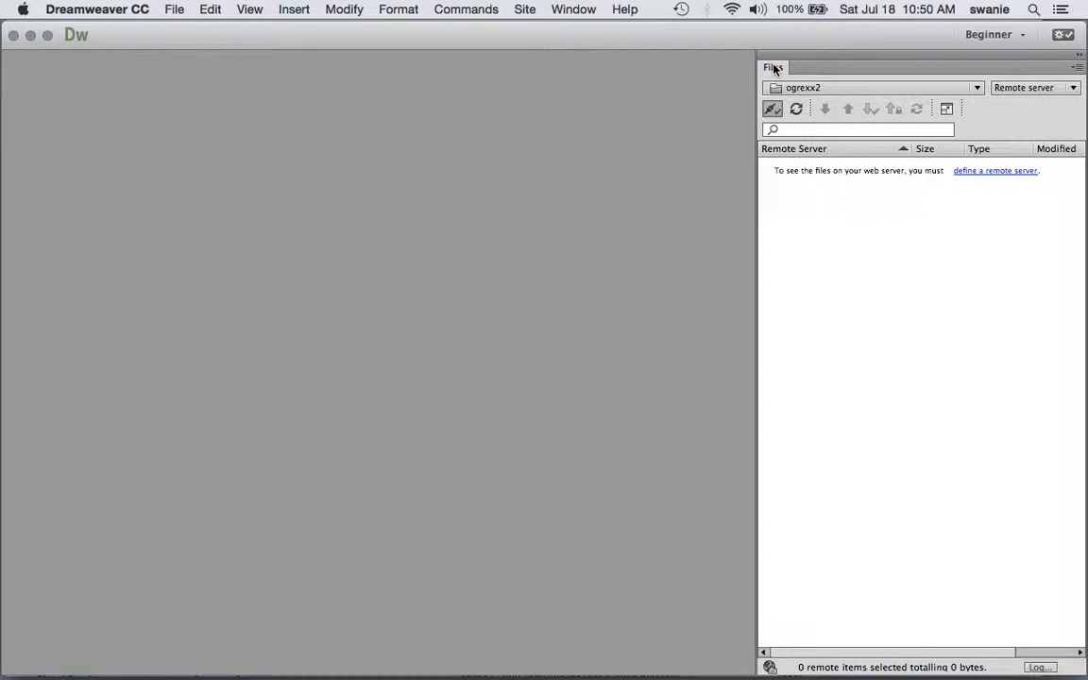
pyautogui.click(1071, 89)
pyautogui.click(1039, 68)
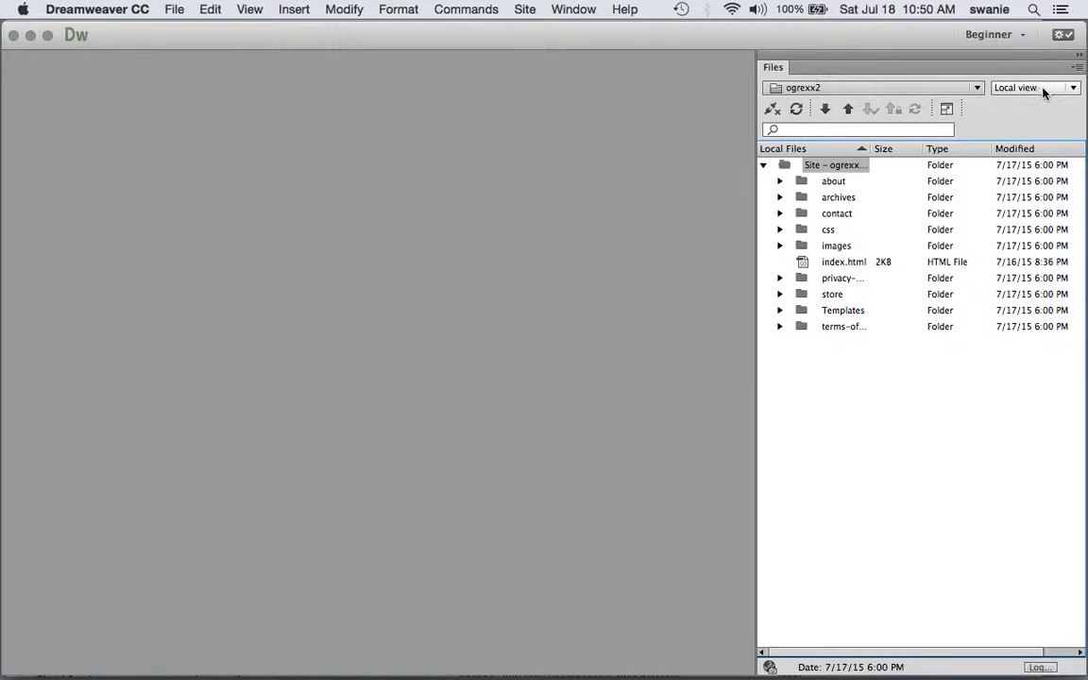
pyautogui.click(1073, 90)
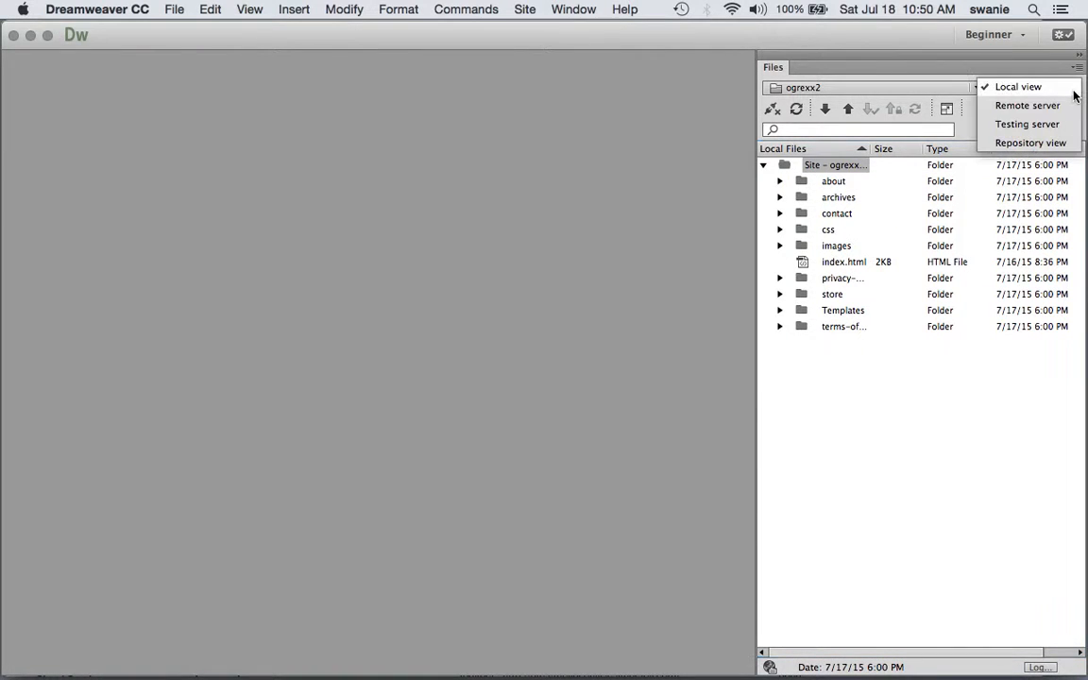
pyautogui.click(1060, 105)
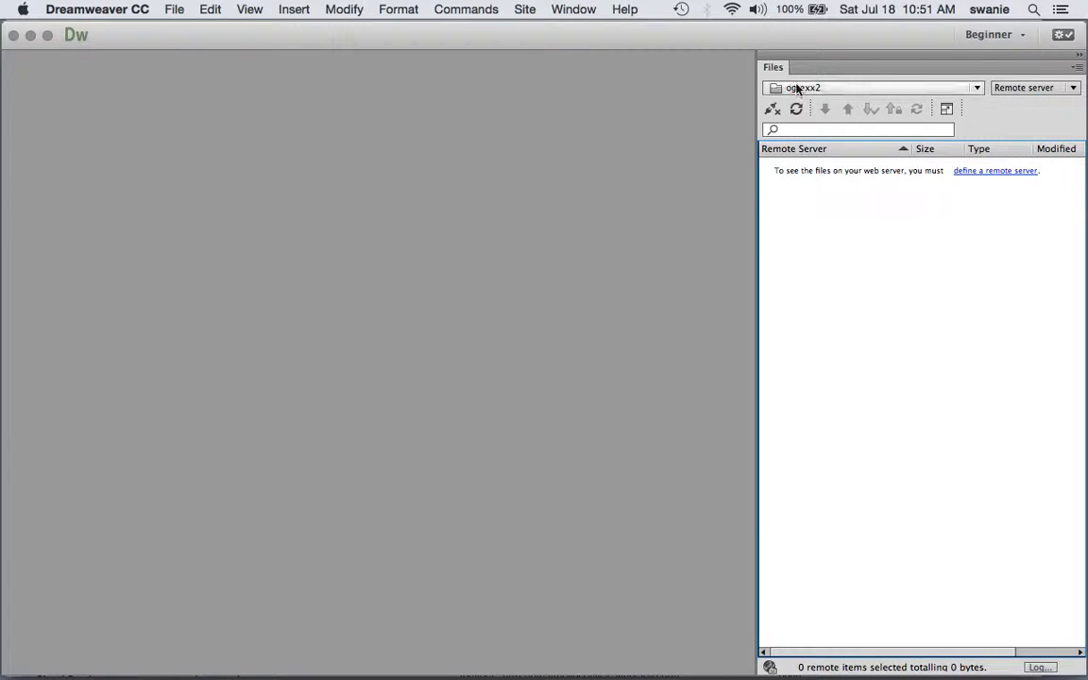
# - Look inside the local Templates folder of ogrexx2 and switch the file listing back to the remote server
pyautogui.click(1017, 88)
pyautogui.click(1018, 72)
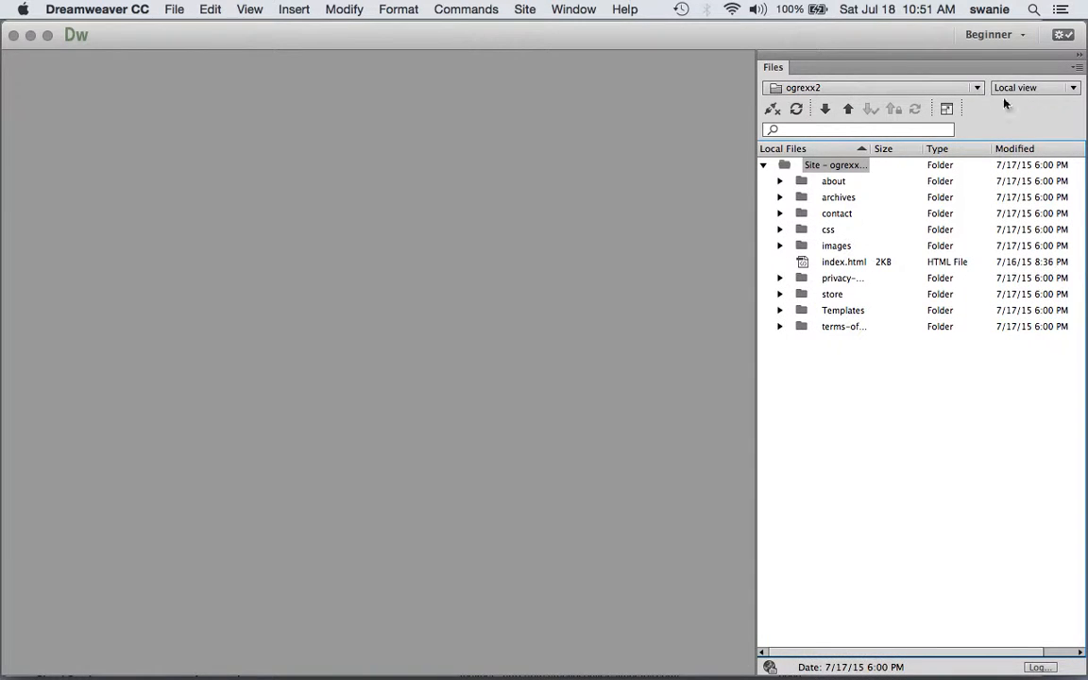
pyautogui.click(780, 310)
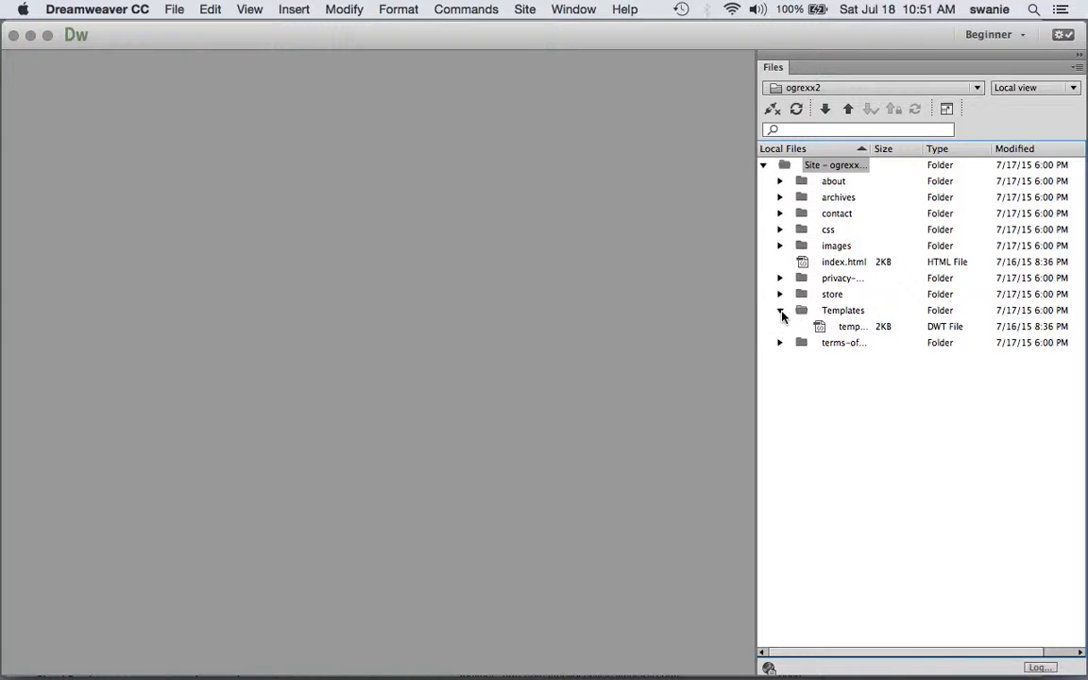
pyautogui.click(781, 313)
pyautogui.click(1043, 88)
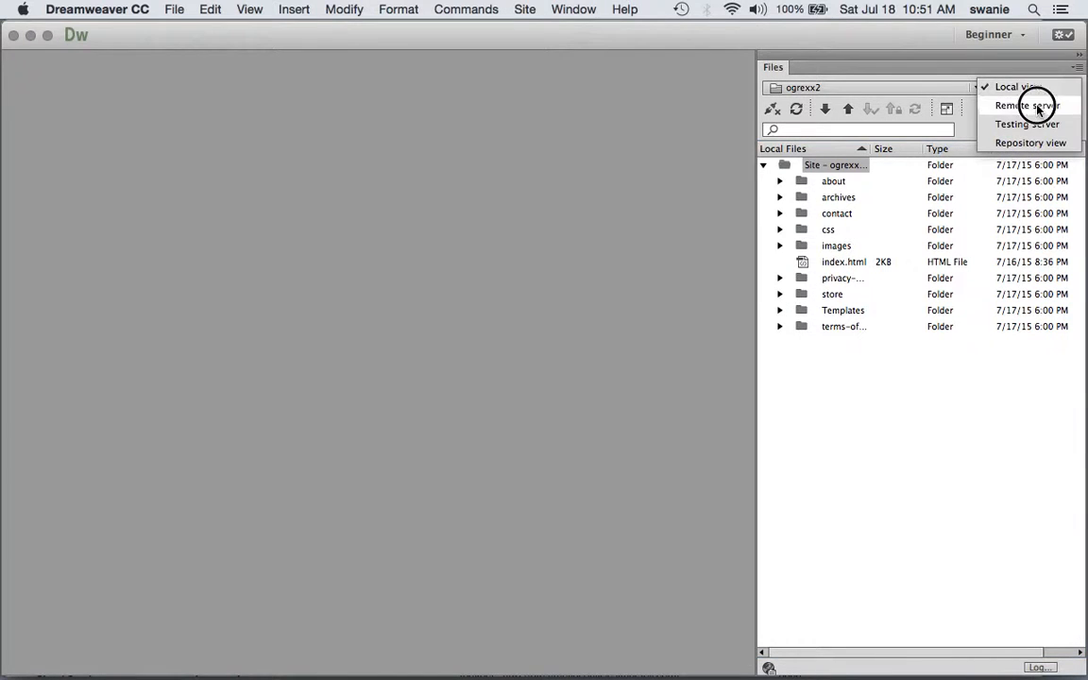
pyautogui.click(1038, 106)
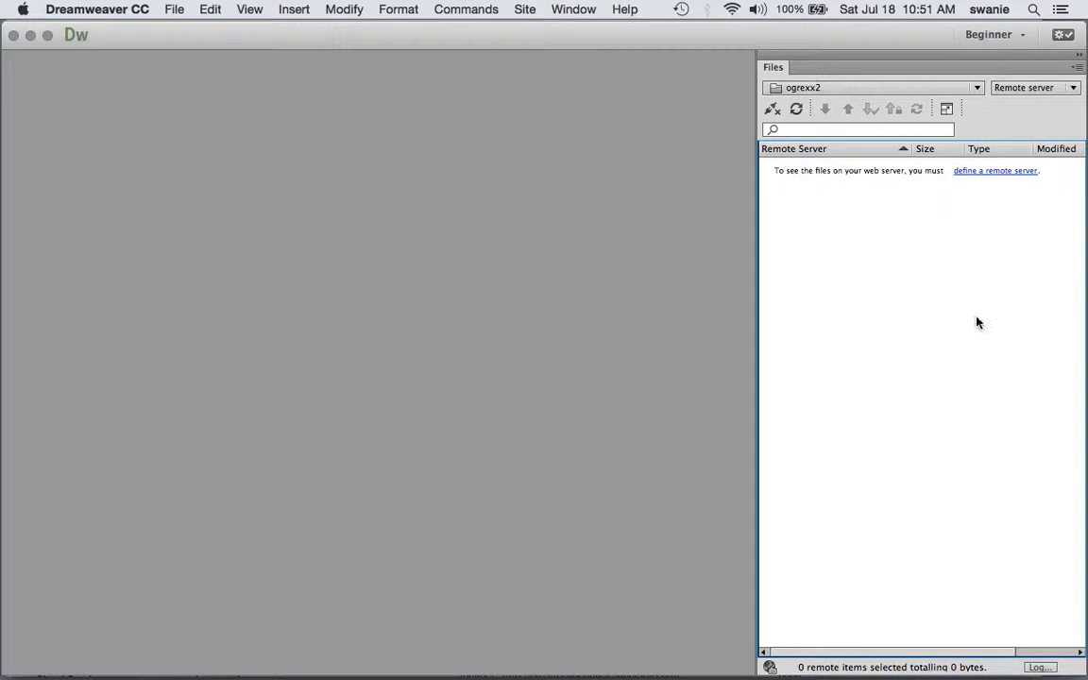
# - View the ogrexx2 site's server settings from the remote file listing and from Manage Sites, closing both without saving
pyautogui.click(997, 172)
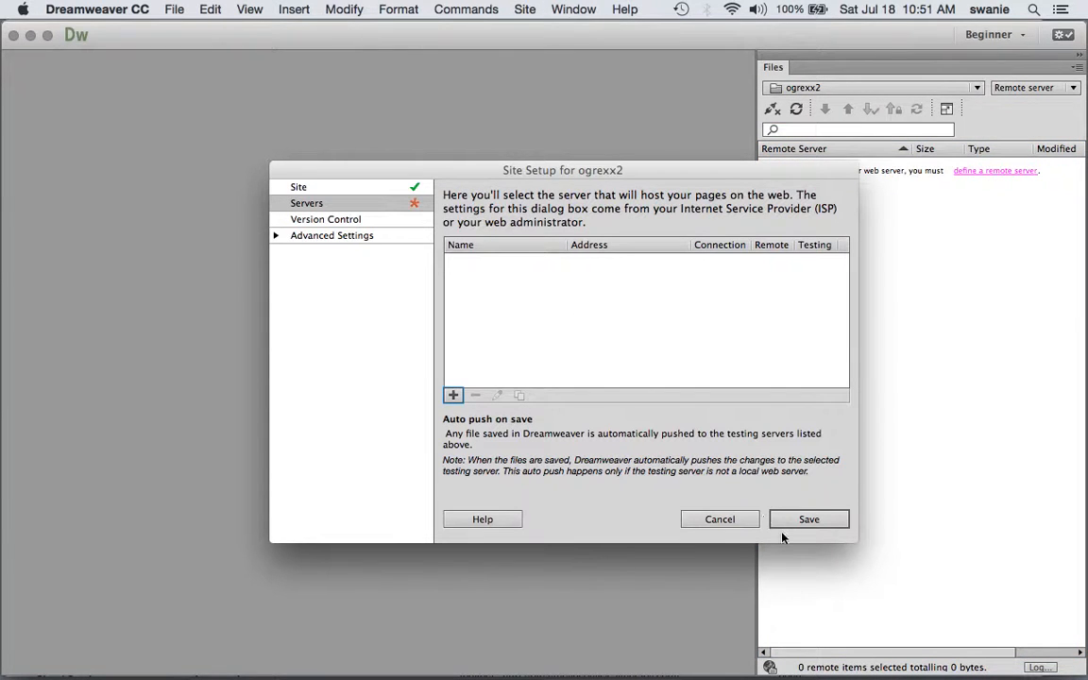
pyautogui.click(735, 520)
pyautogui.click(526, 11)
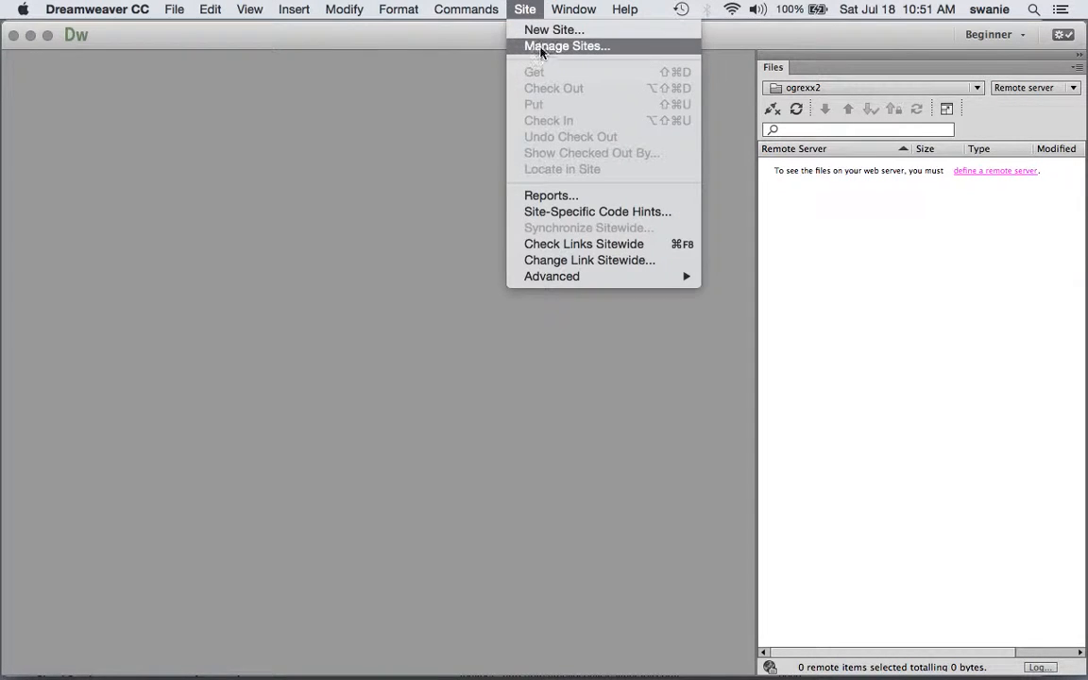
pyautogui.click(540, 49)
pyautogui.doubleClick(269, 293)
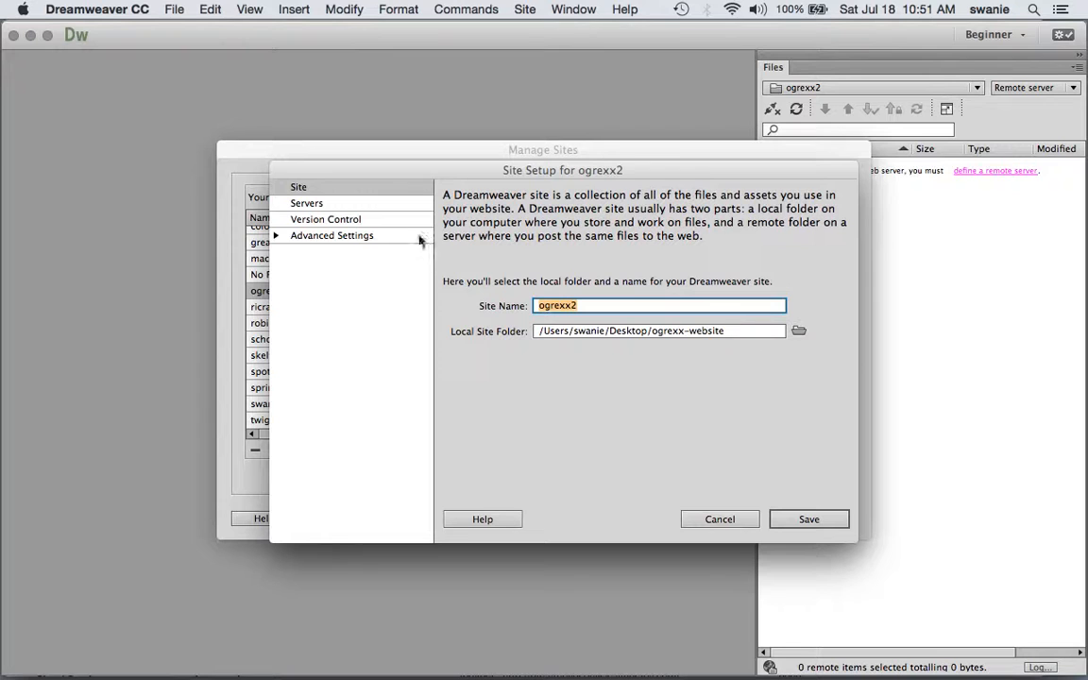
pyautogui.click(377, 206)
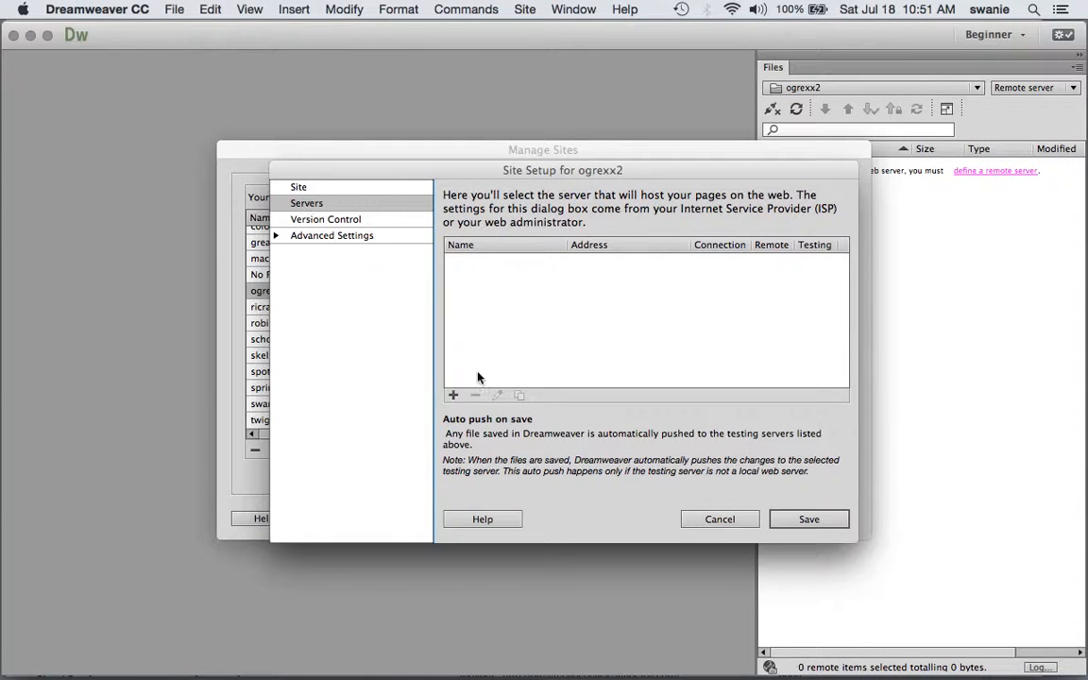
pyautogui.moveTo(572, 171)
pyautogui.mouseDown()
pyautogui.moveTo(535, 171)
pyautogui.moveTo(555, 180)
pyautogui.mouseUp()
pyautogui.click(700, 524)
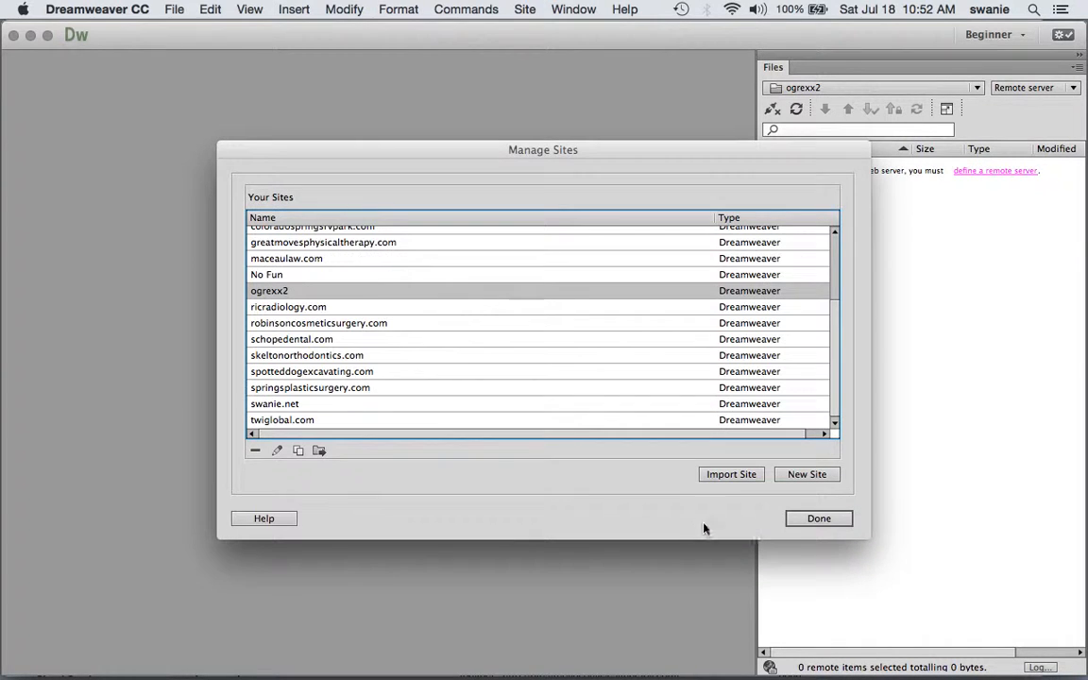
pyautogui.click(810, 522)
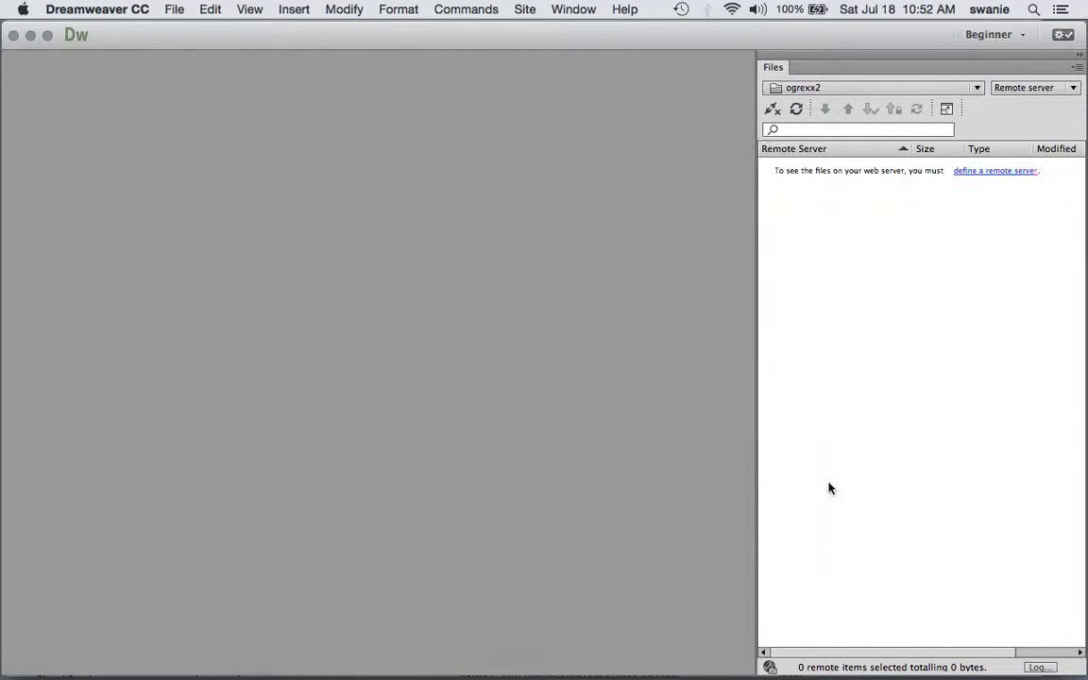
# - Add a new server to the ogrexx2 site and place its settings beside the FTP_Setup_ScreenGrab.tiff reference in Preview
pyautogui.click(997, 174)
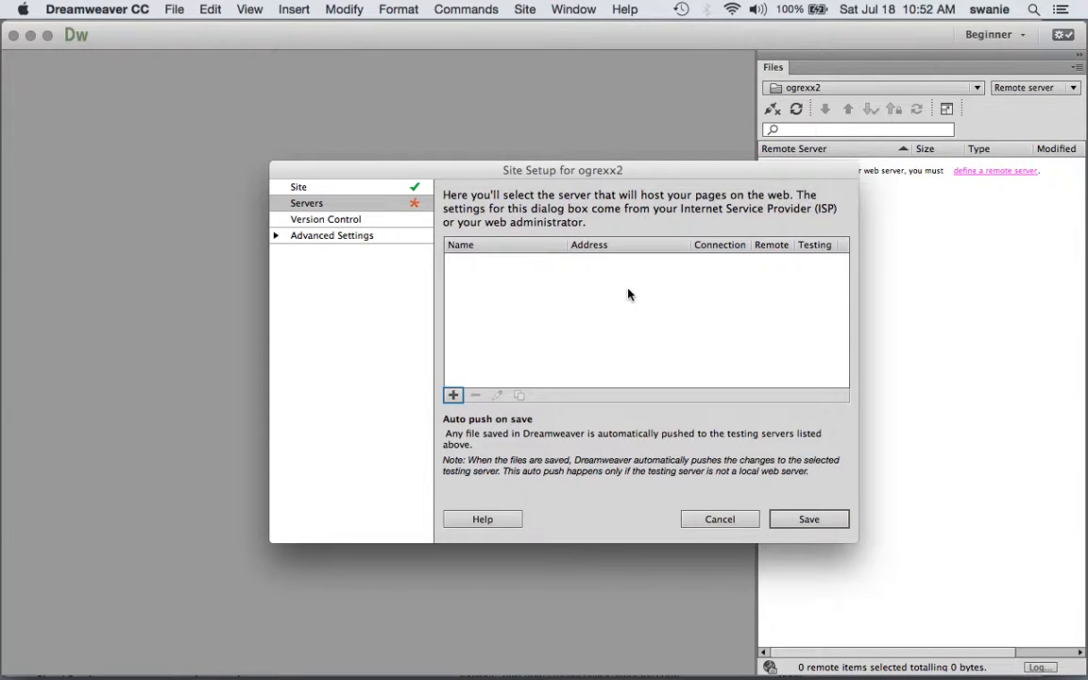
pyautogui.click(453, 396)
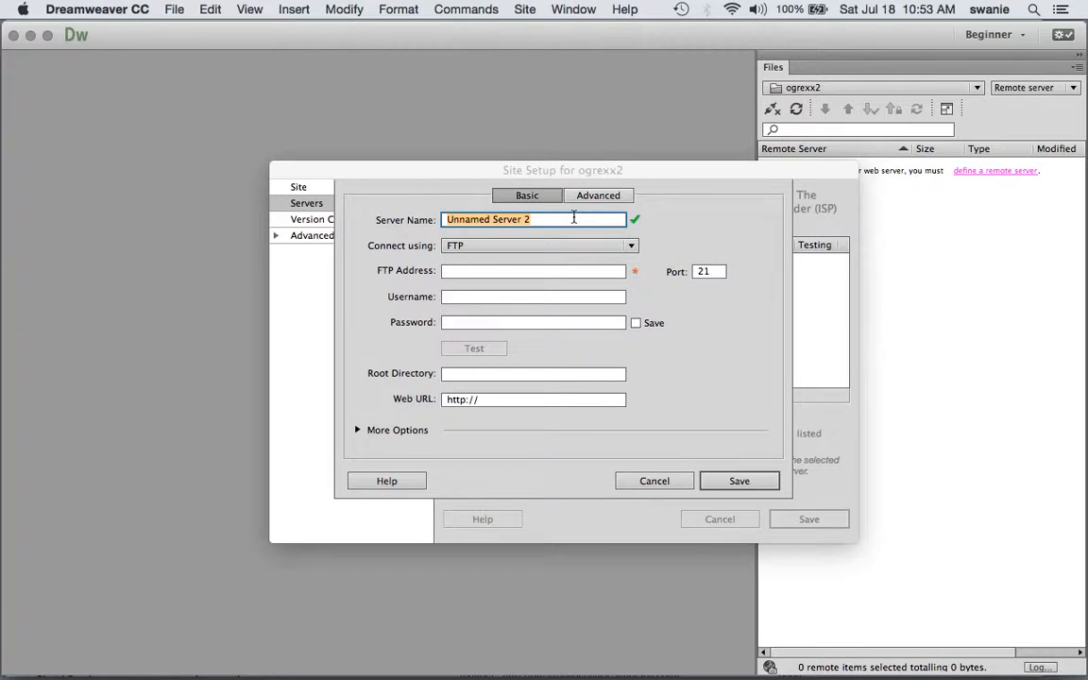
pyautogui.hotkey('ctrl', 'Up')
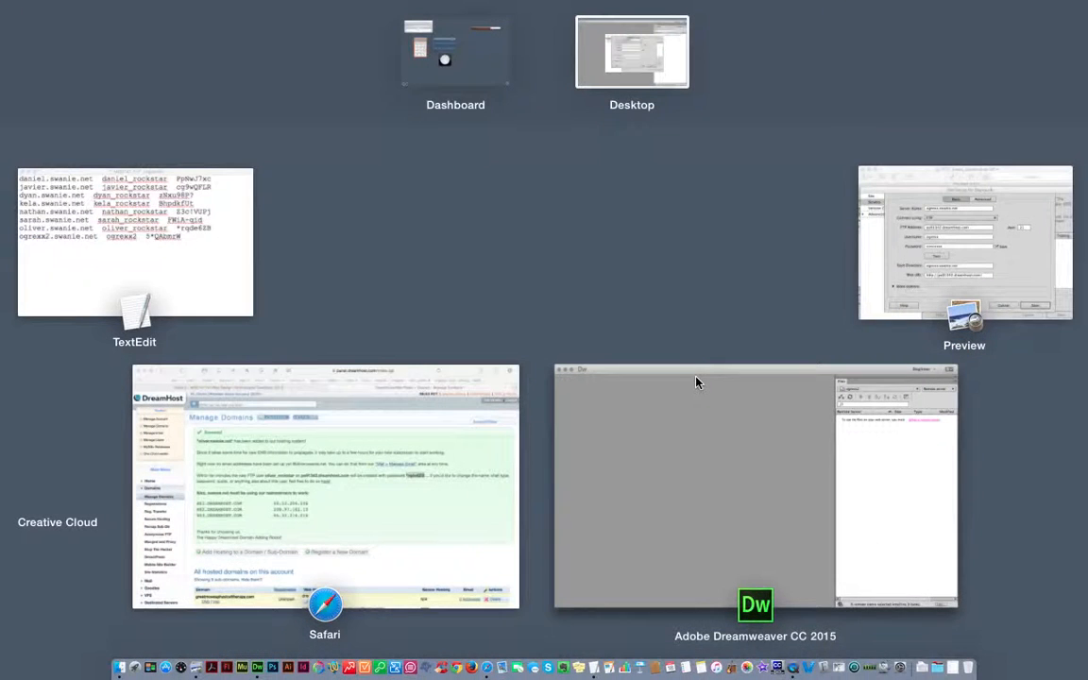
pyautogui.click(945, 302)
pyautogui.moveTo(757, 115); pyautogui.dragTo(426, 110)
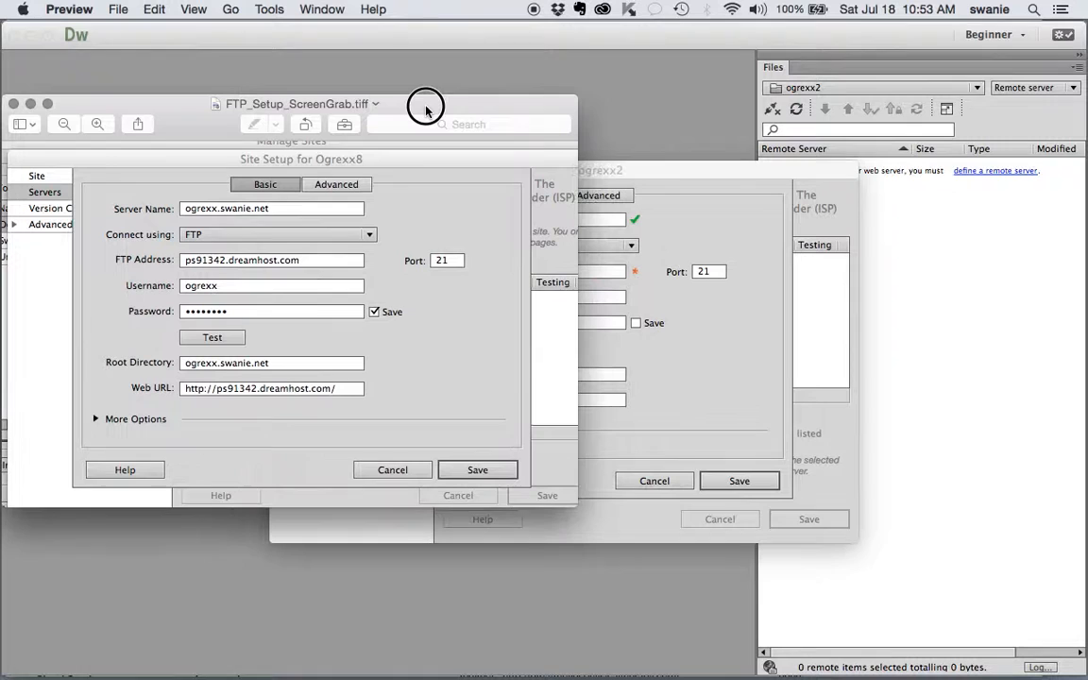
pyautogui.click(574, 153)
pyautogui.moveTo(468, 166); pyautogui.dragTo(690, 151)
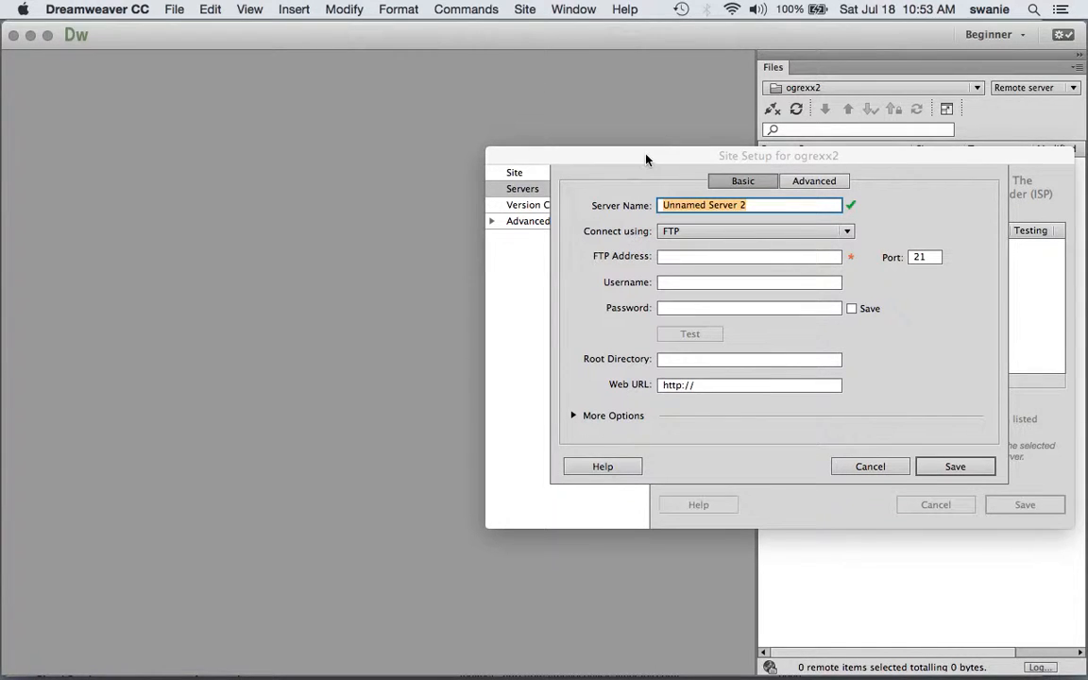
pyautogui.hotkey('ctrl', 'Up')
pyautogui.click(183, 285)
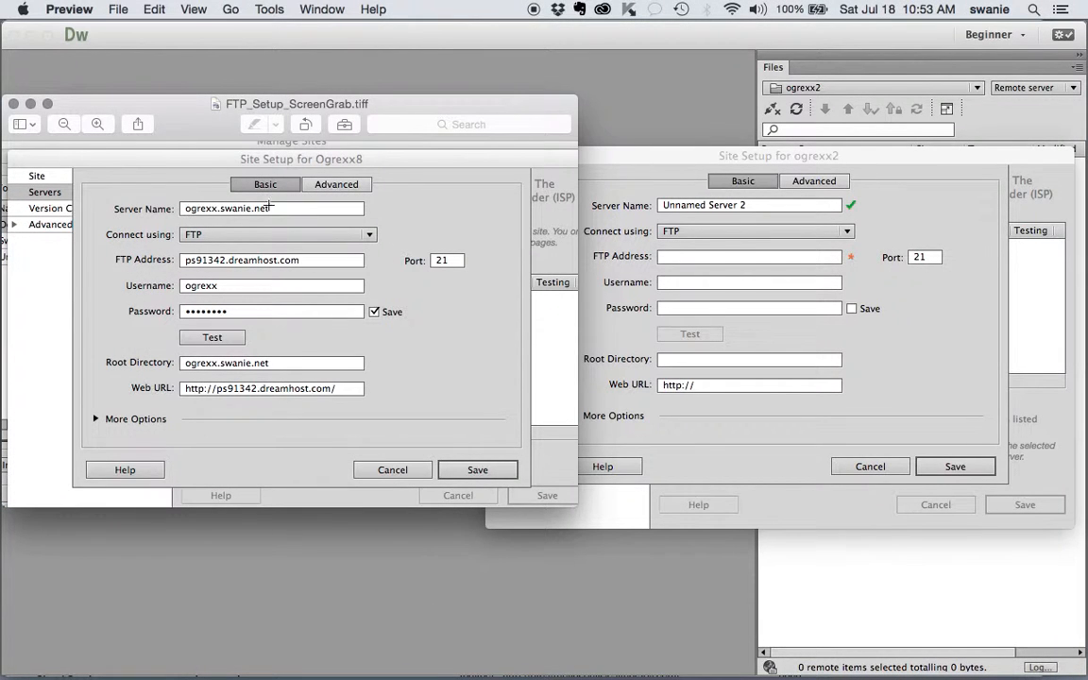
# - Name the new server ogrexx2.swanie.net in Dreamweaver and set its connection method to SFTP
pyautogui.click(686, 159)
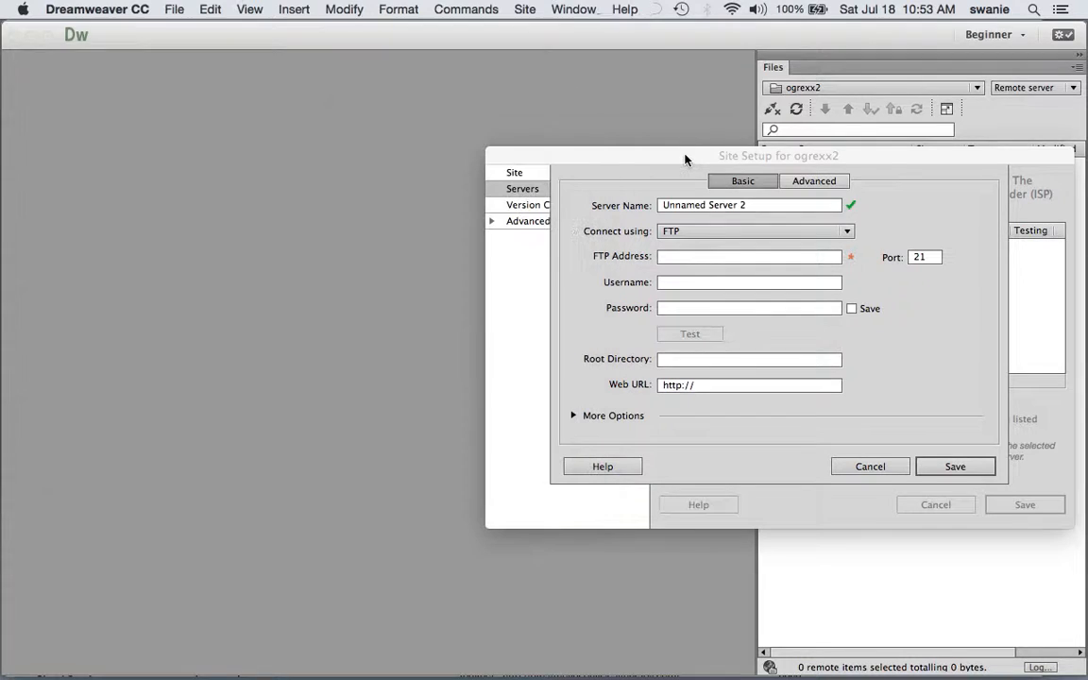
pyautogui.tripleClick(765, 205)
pyautogui.write('og')
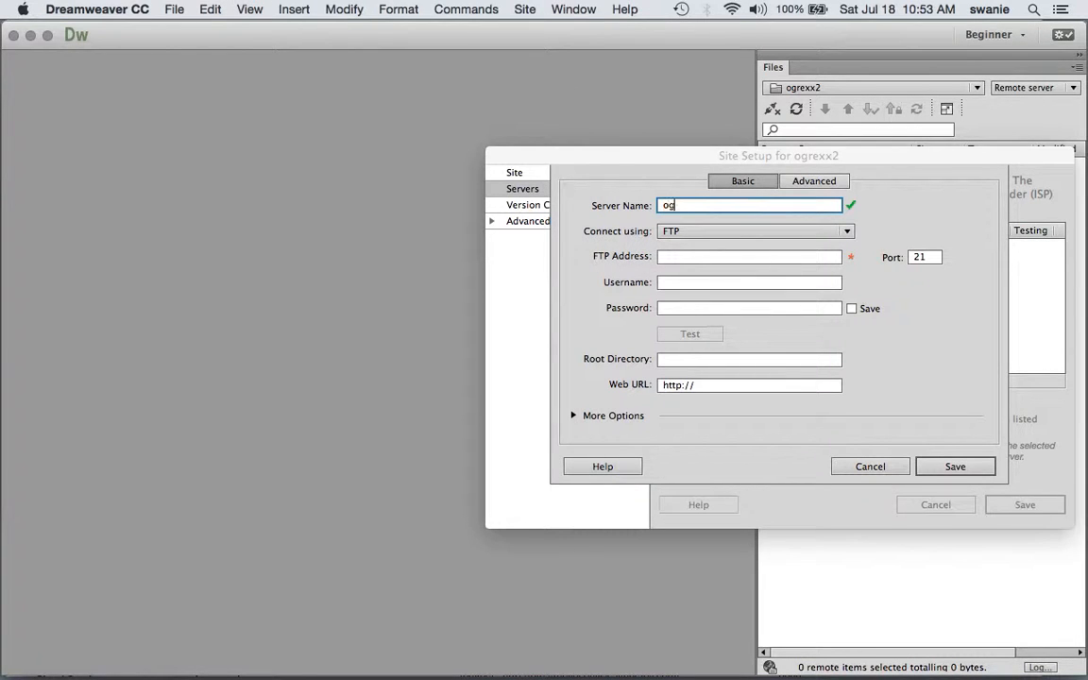
pyautogui.write('rexx2.swanie.net')
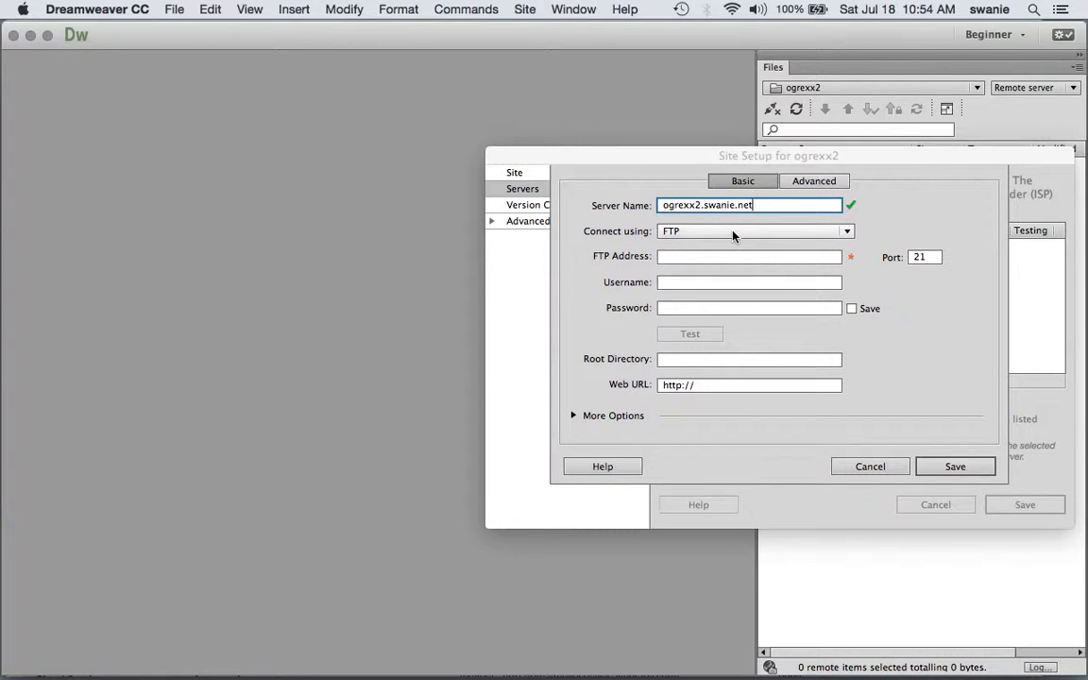
pyautogui.click(847, 232)
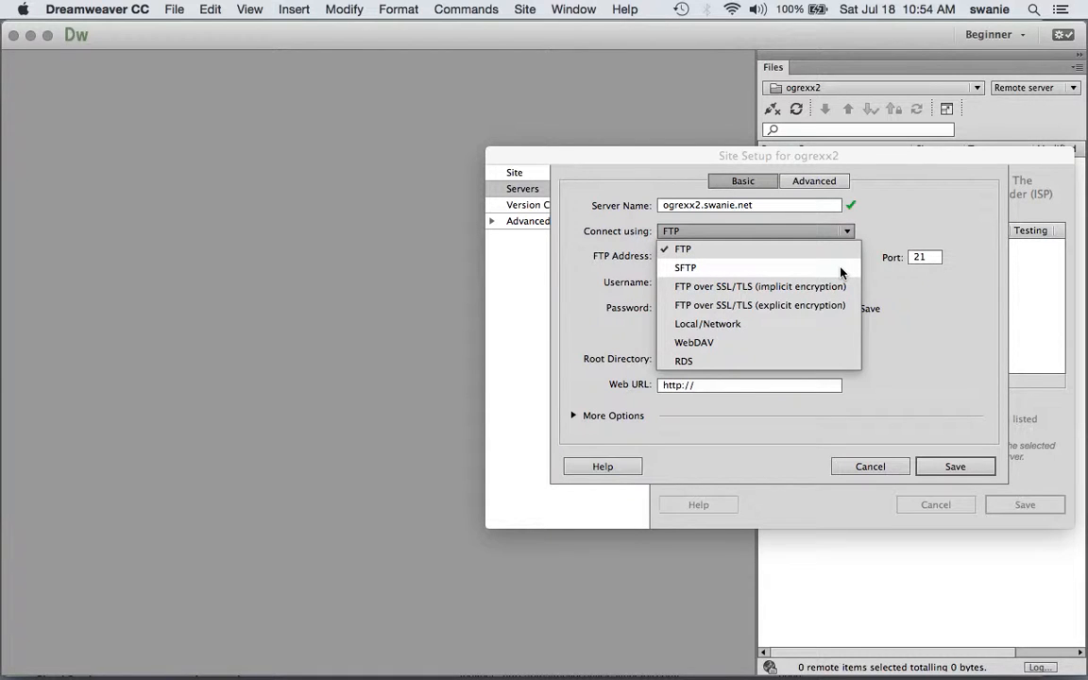
pyautogui.click(840, 269)
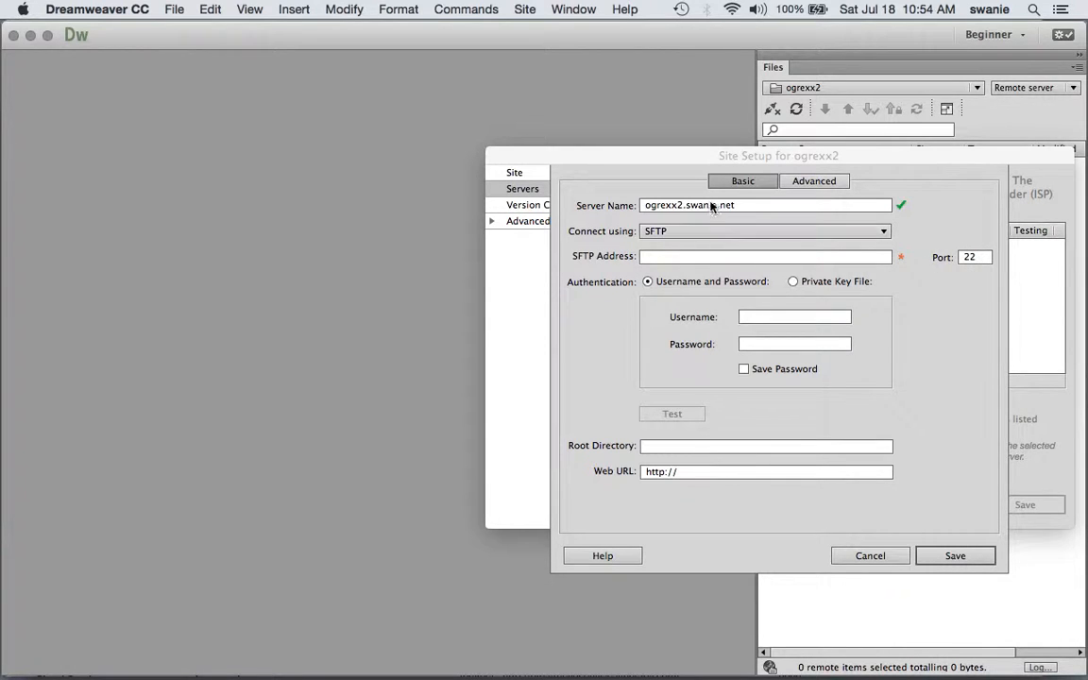
# - Consult the reference image in Preview and set the server's SFTP address to ps91342.dreamhost.com in Dreamweaver
pyautogui.hotkey('ctrl', 'Up')
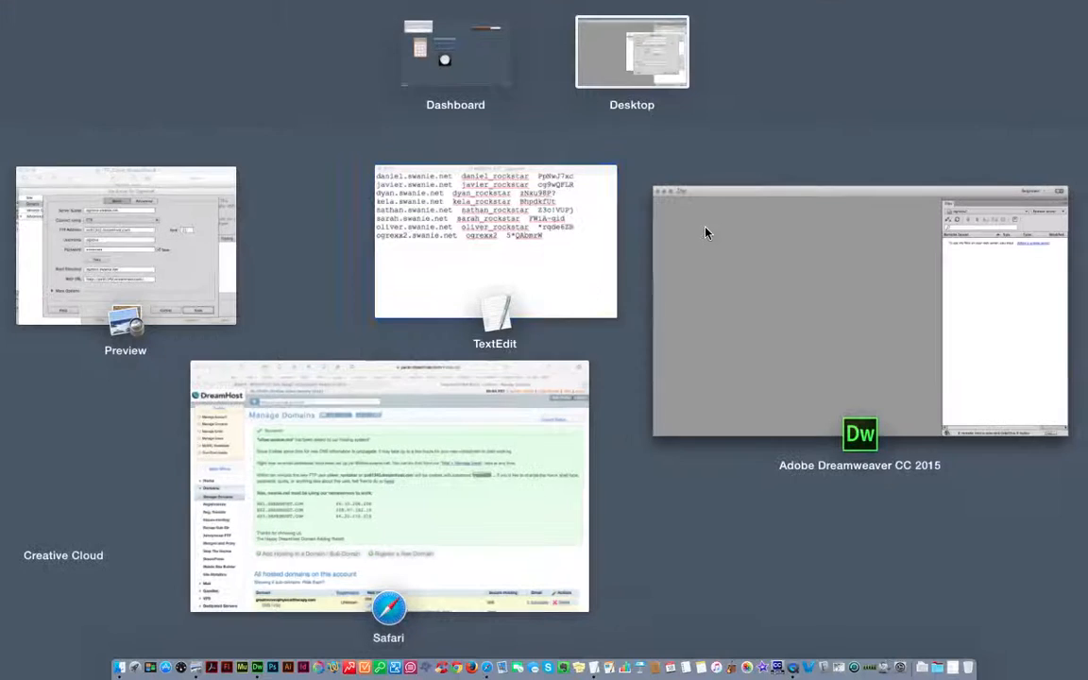
pyautogui.click(206, 283)
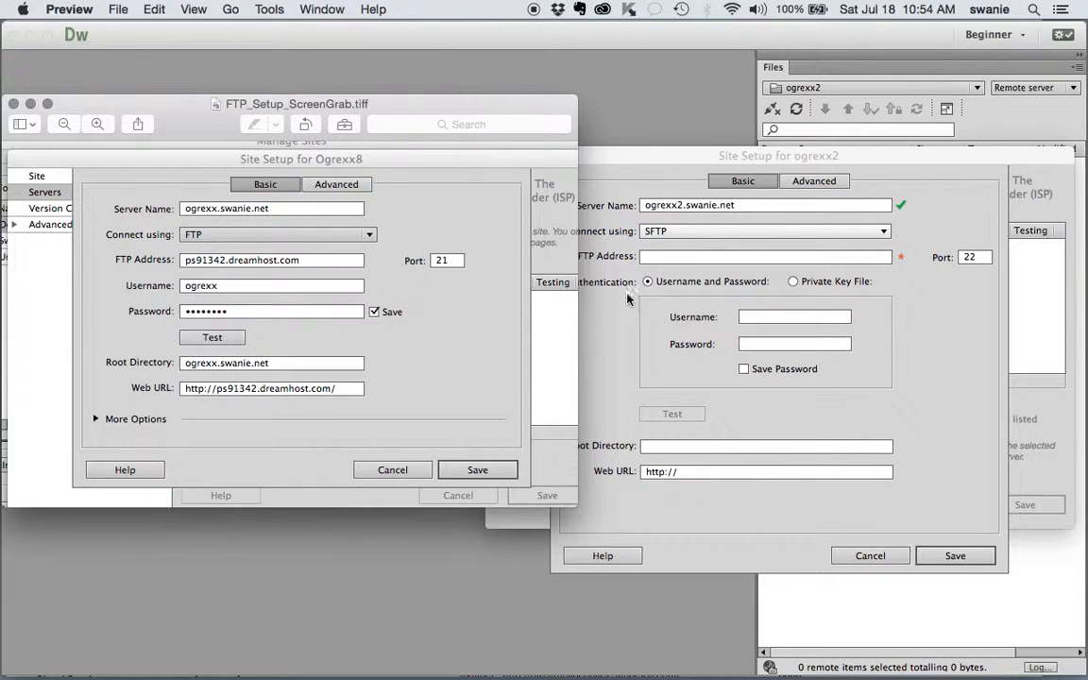
pyautogui.click(700, 261)
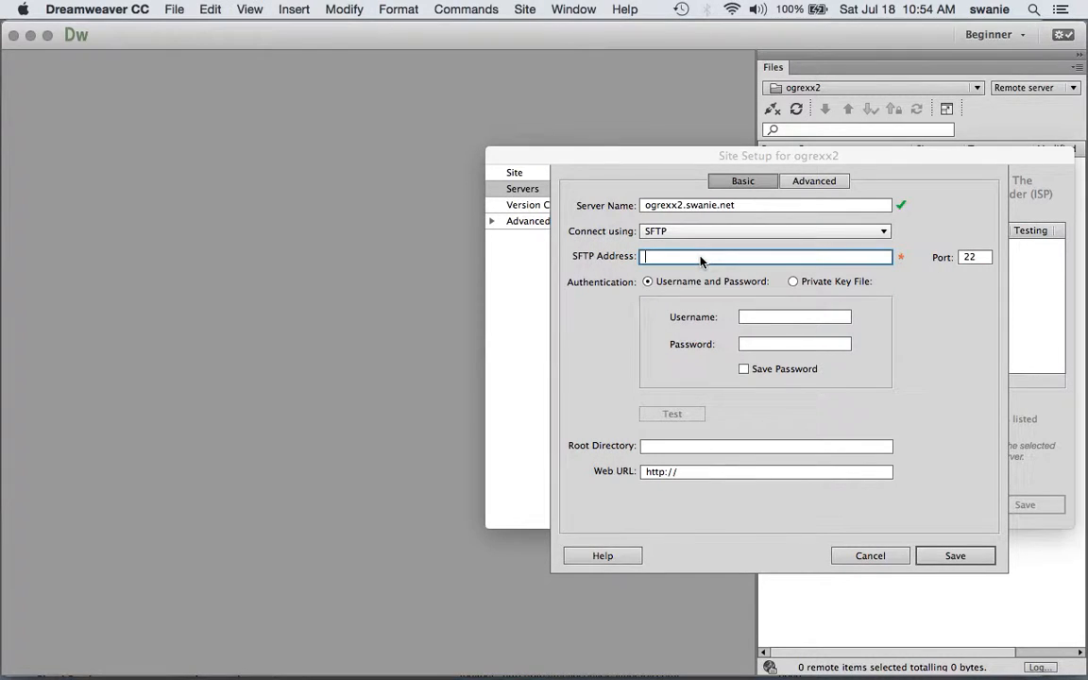
pyautogui.write('ps91')
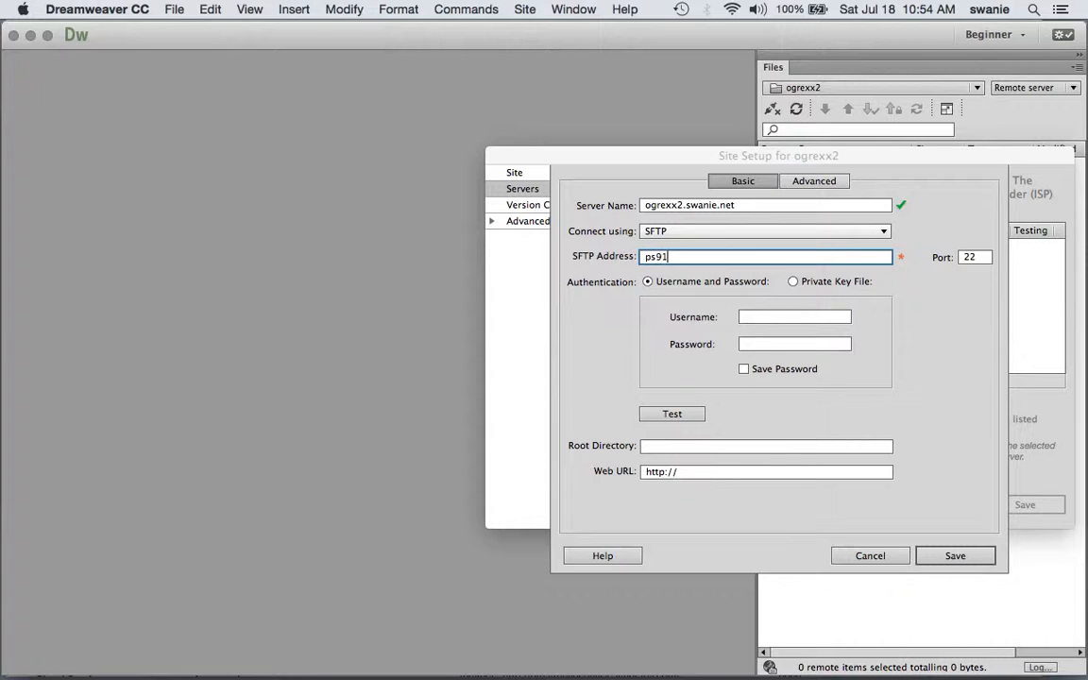
pyautogui.write('342.dreamo')
pyautogui.write('ost.com')
# - Check the reference image in Preview and examine the usernames listed in MGD141_FTP_Logins.txt in TextEdit
pyautogui.hotkey('ctrl', 'Up')
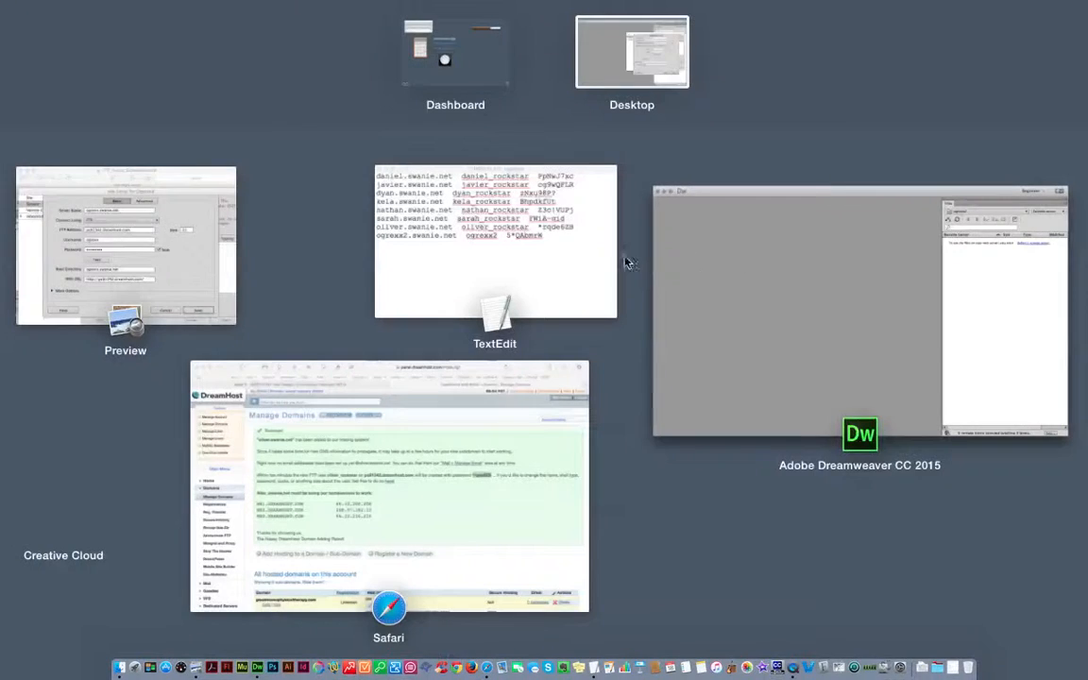
pyautogui.click(175, 299)
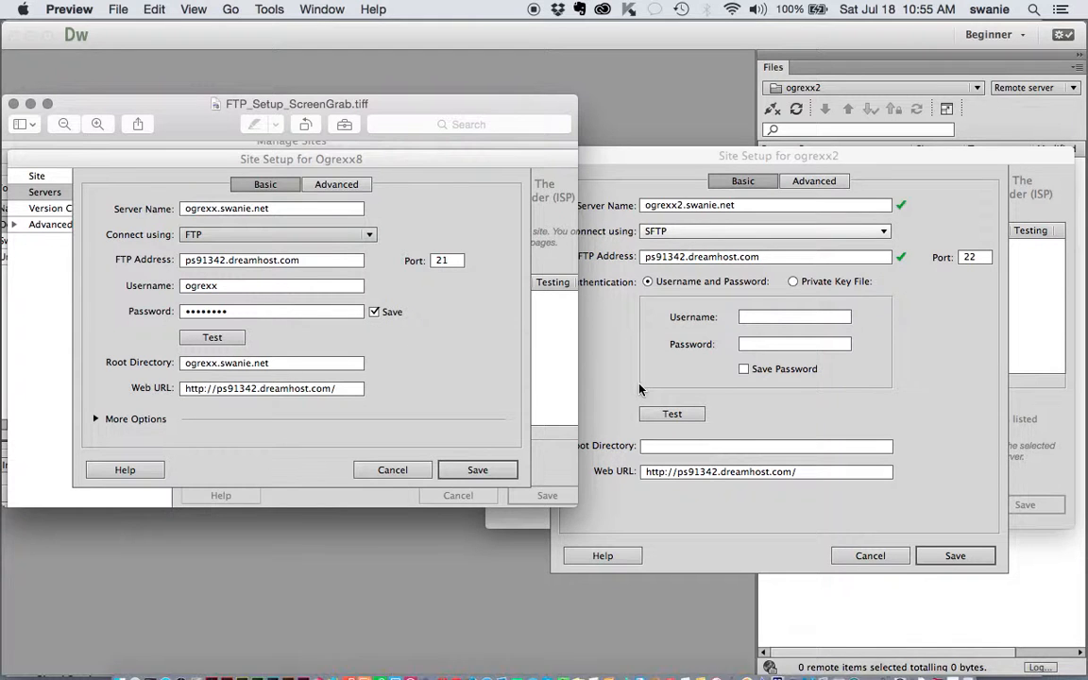
pyautogui.hotkey('ctrl', 'Up')
pyautogui.click(578, 274)
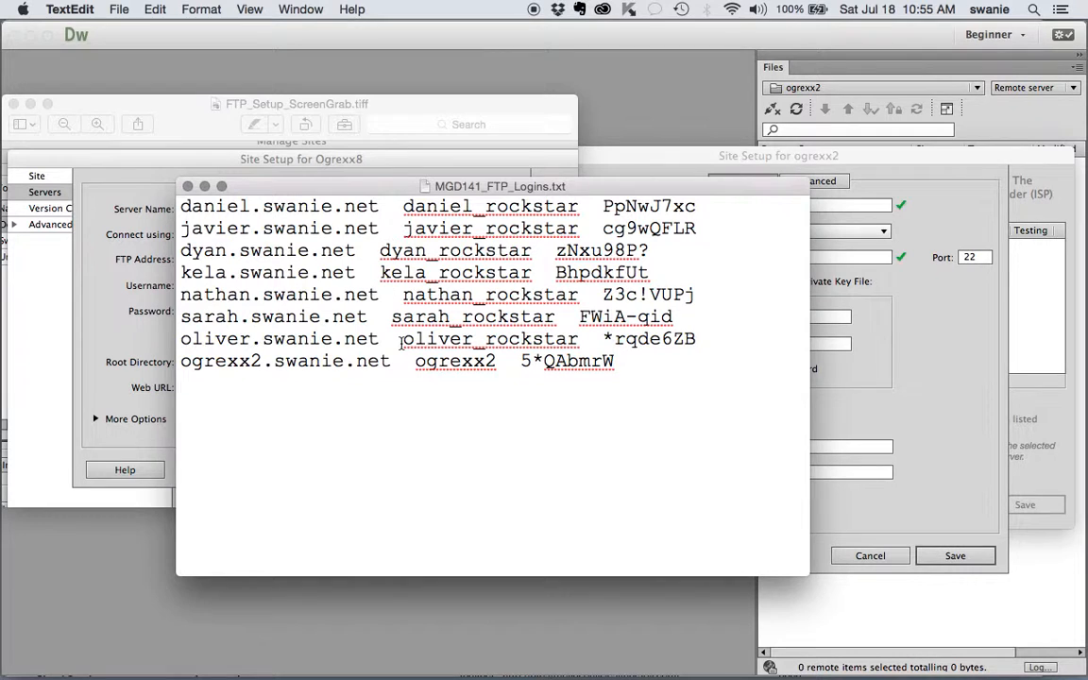
pyautogui.moveTo(403, 339); pyautogui.dragTo(391, 318)
pyautogui.click(543, 318)
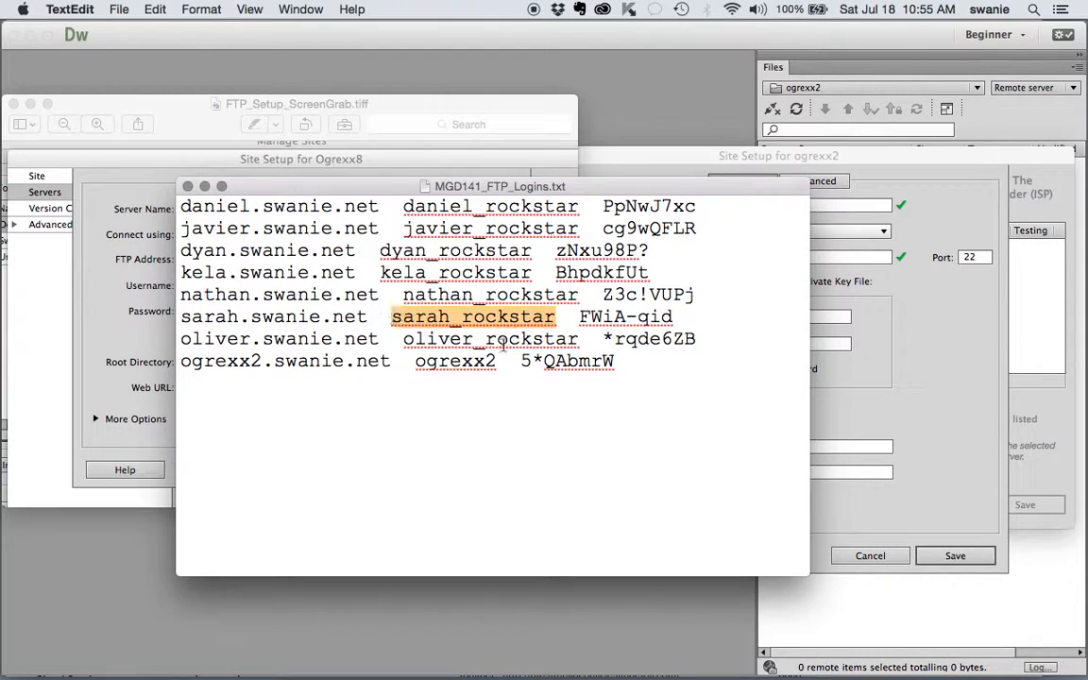
pyautogui.moveTo(497, 364); pyautogui.dragTo(416, 362)
pyautogui.press('super+c')
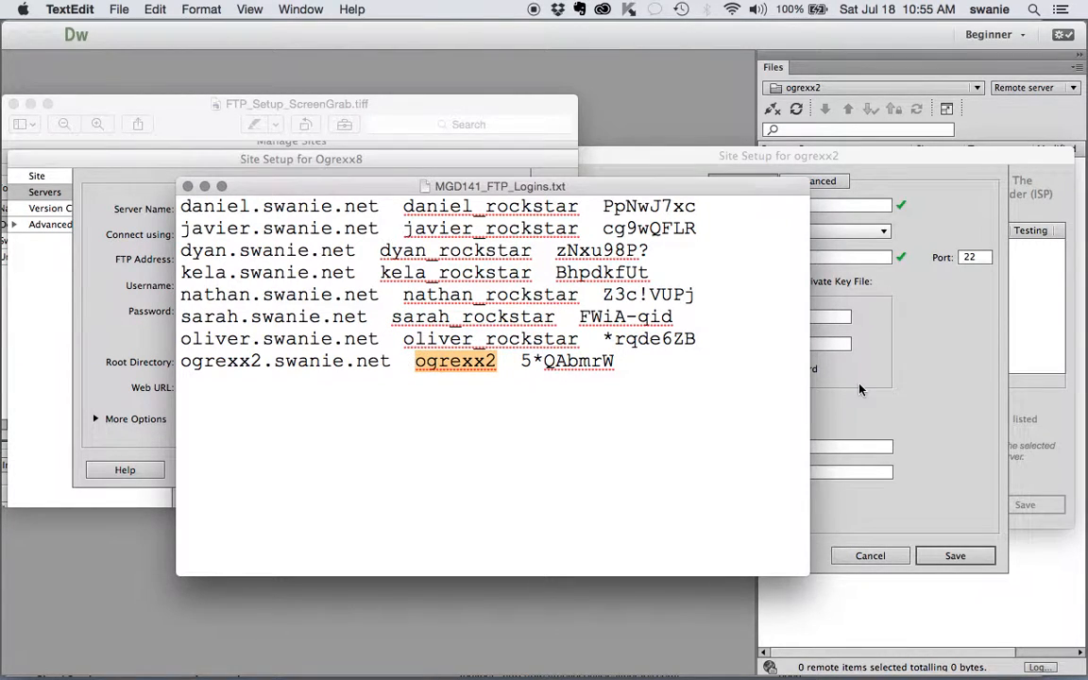
pyautogui.press('super+Tab')
pyautogui.press('super+v')
# - Copy the ogrexx2 account's password from MGD141_FTP_Logins.txt in TextEdit
pyautogui.hotkey('ctrl', 'Up')
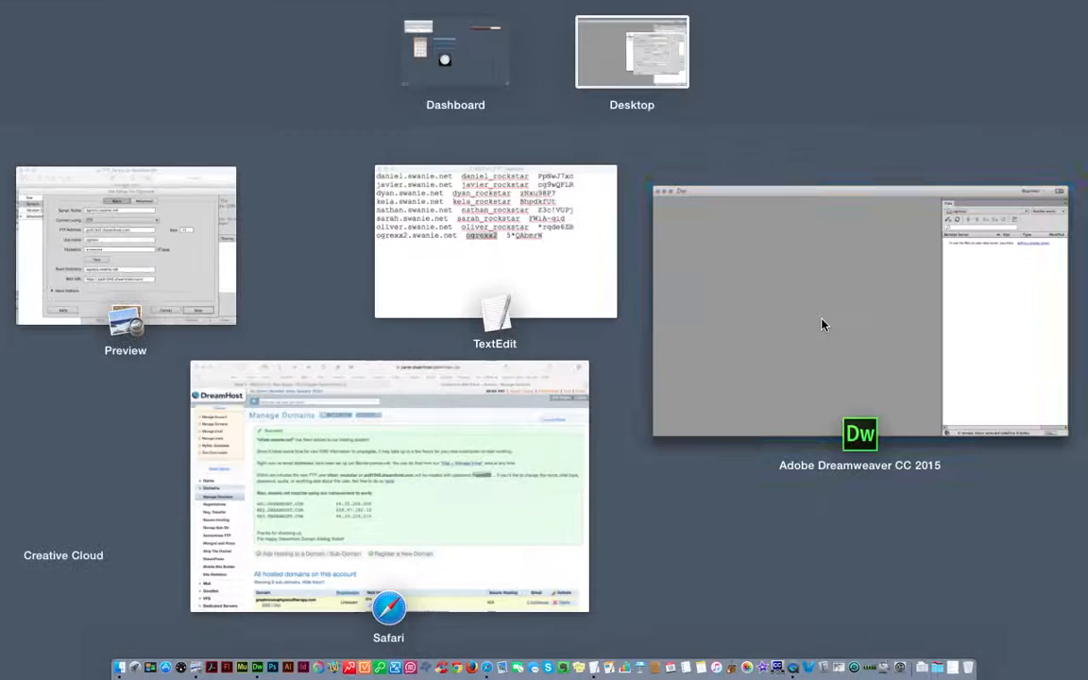
pyautogui.click(572, 272)
pyautogui.moveTo(621, 362); pyautogui.dragTo(519, 362)
pyautogui.press('super+c')
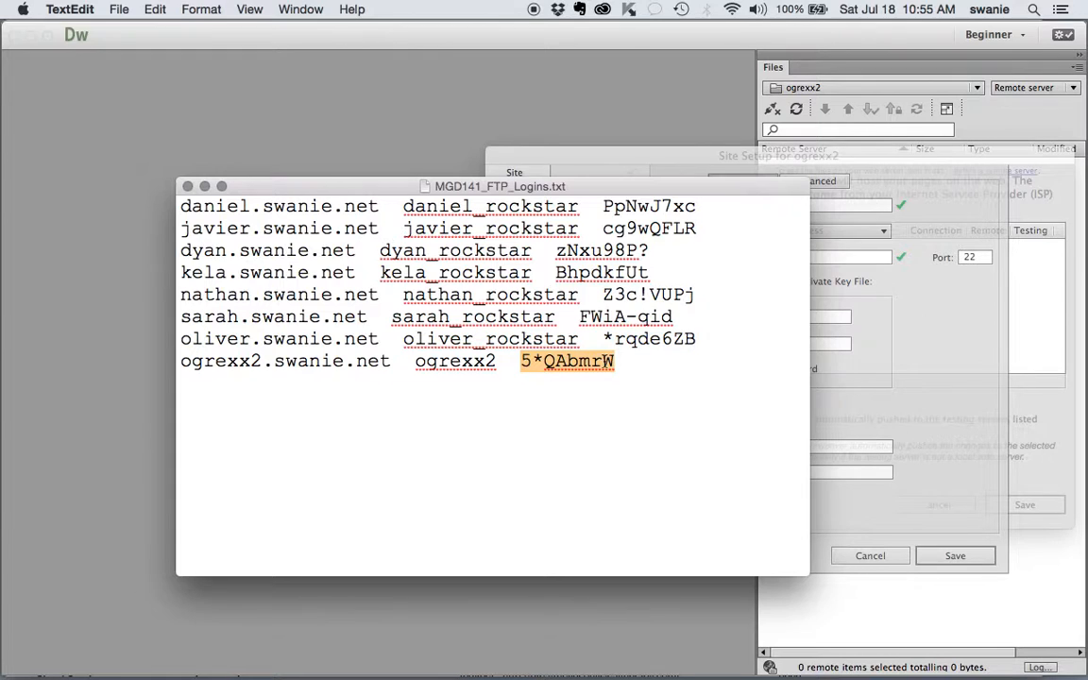
# - Examine the passwords, username and domain belonging to the other accounts in the login list
pyautogui.moveTo(579, 316); pyautogui.dragTo(677, 317)
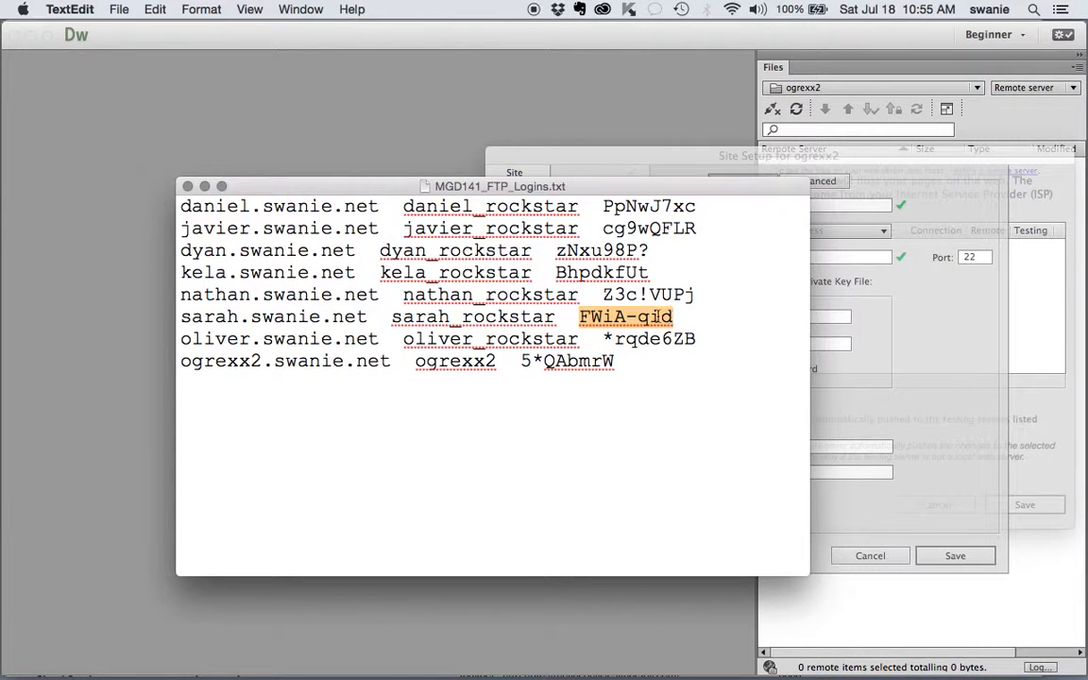
pyautogui.moveTo(605, 295); pyautogui.dragTo(699, 294)
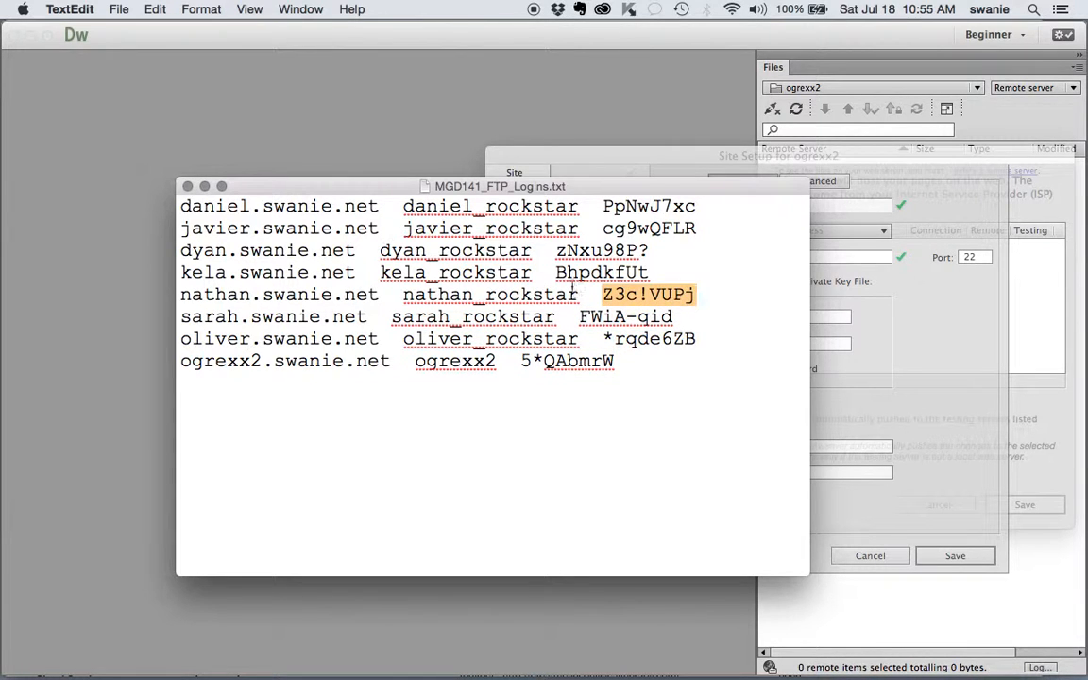
pyautogui.moveTo(578, 294); pyautogui.dragTo(408, 292)
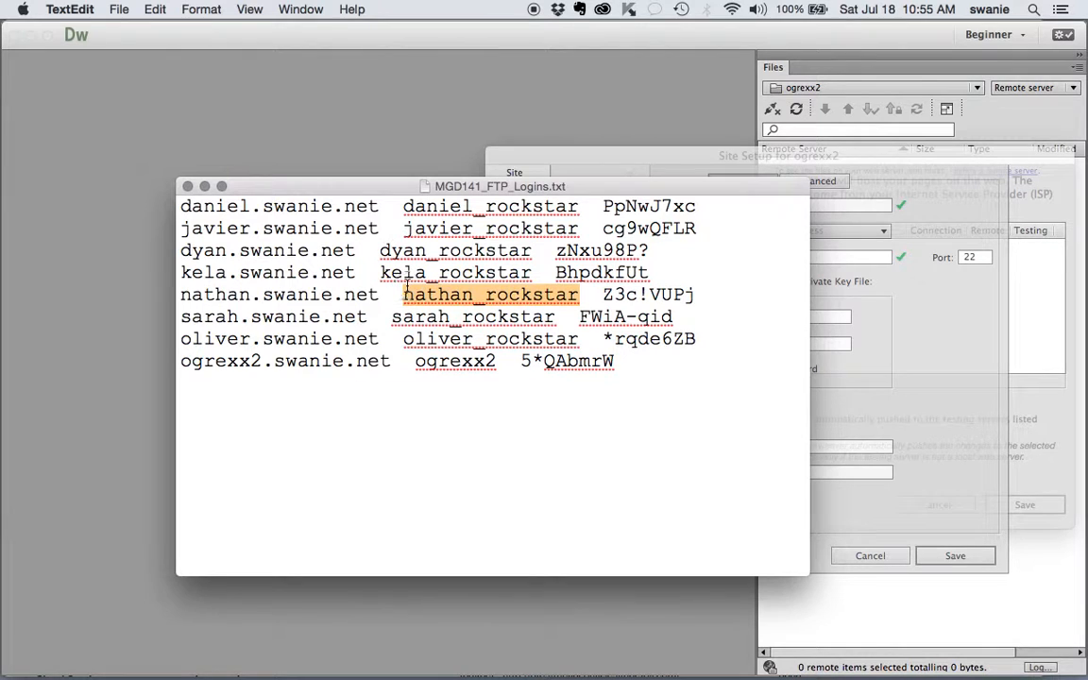
pyautogui.moveTo(383, 294); pyautogui.dragTo(175, 294)
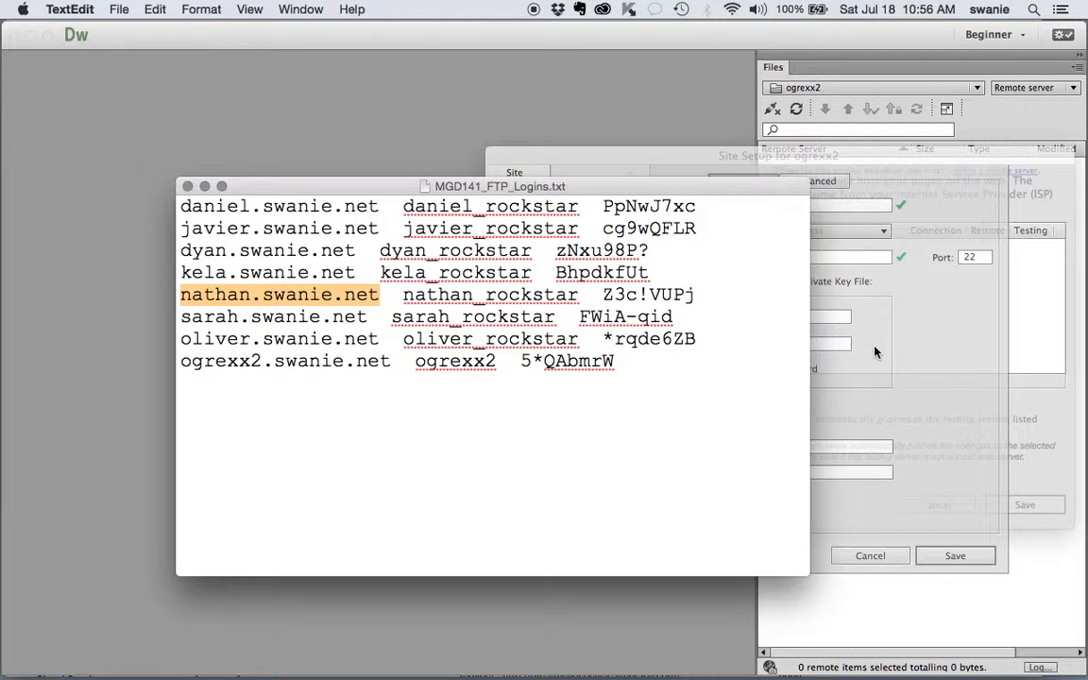
# - Paste the ogrexx2 account's password into the server's password field in Dreamweaver and keep it saved
pyautogui.click(886, 388)
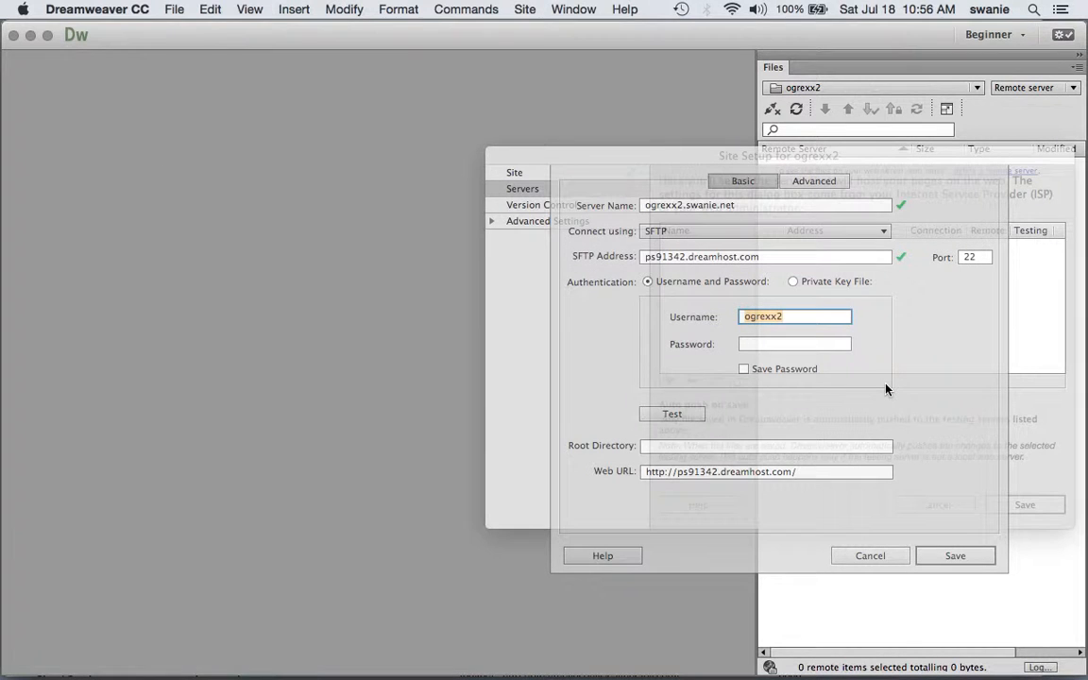
pyautogui.click(835, 344)
pyautogui.press('super+v')
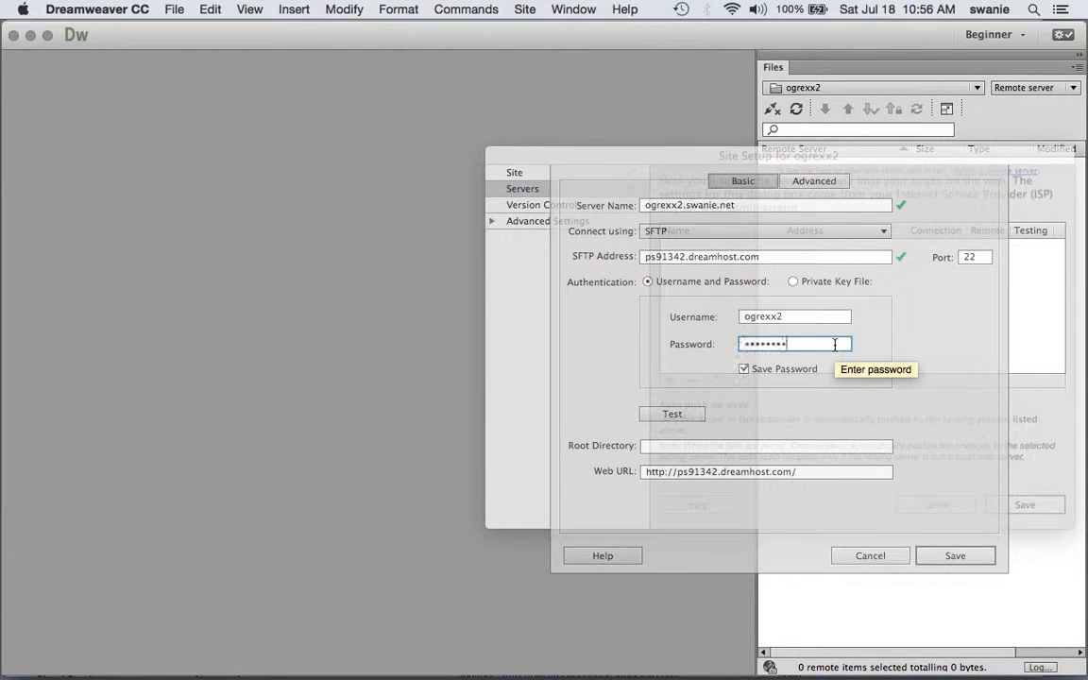
pyautogui.click(905, 372)
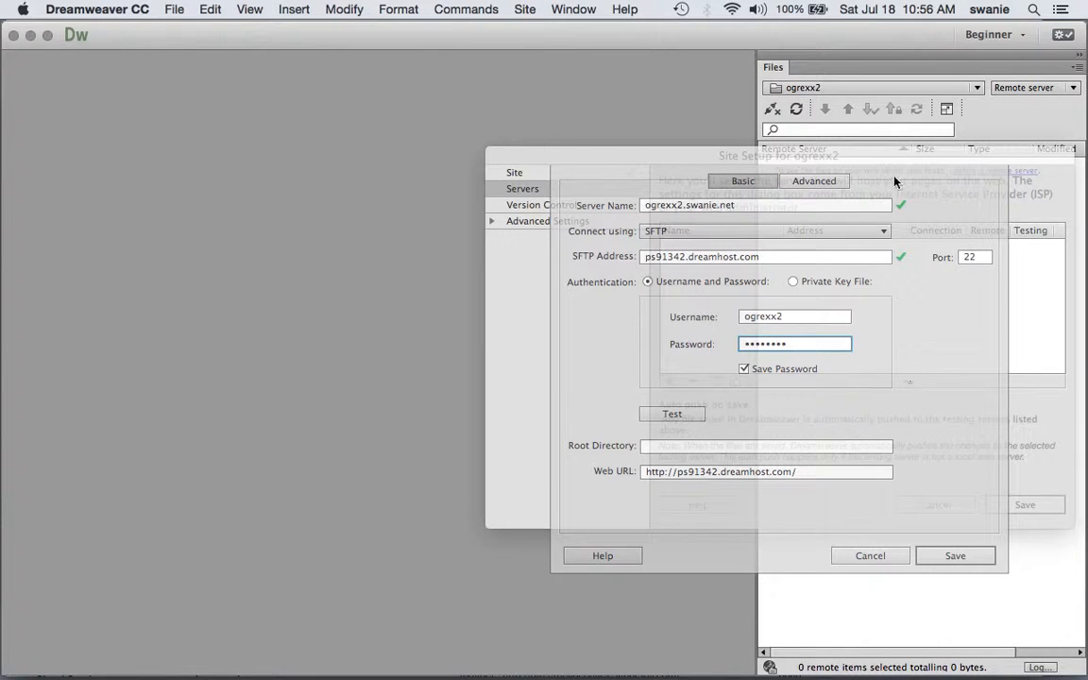
# - Consult the reference image in Preview and set the server's root directory to ogrexx2.swanie.net in Dreamweaver
pyautogui.moveTo(900, 160); pyautogui.dragTo(879, 149)
pyautogui.moveTo(512, 667)
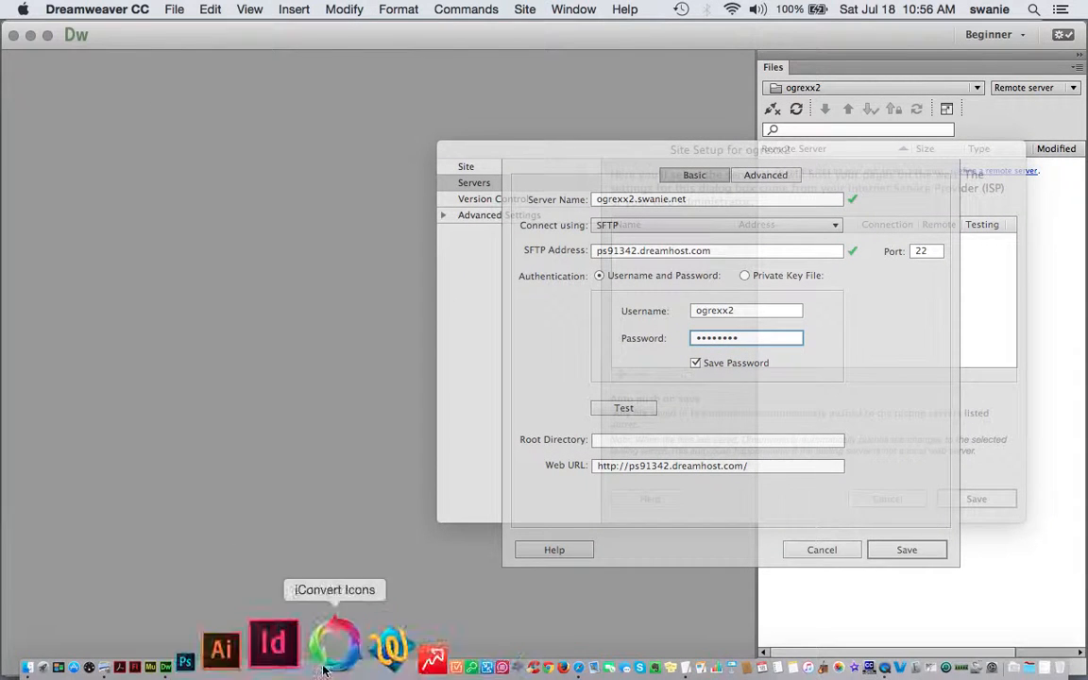
pyautogui.click(206, 650)
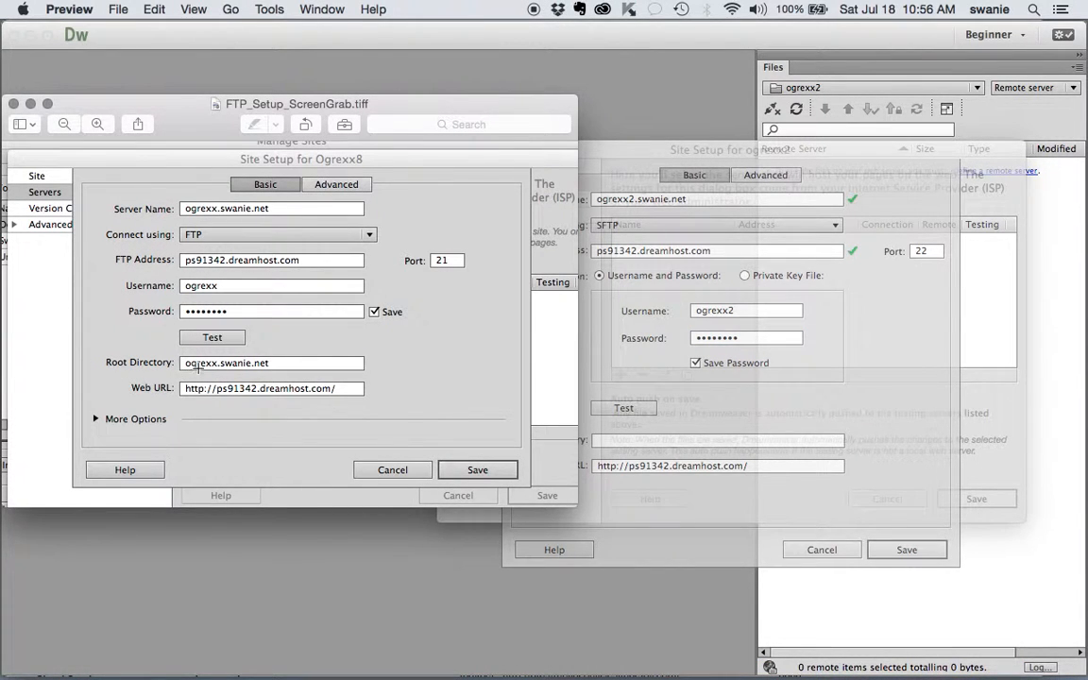
pyautogui.click(795, 414)
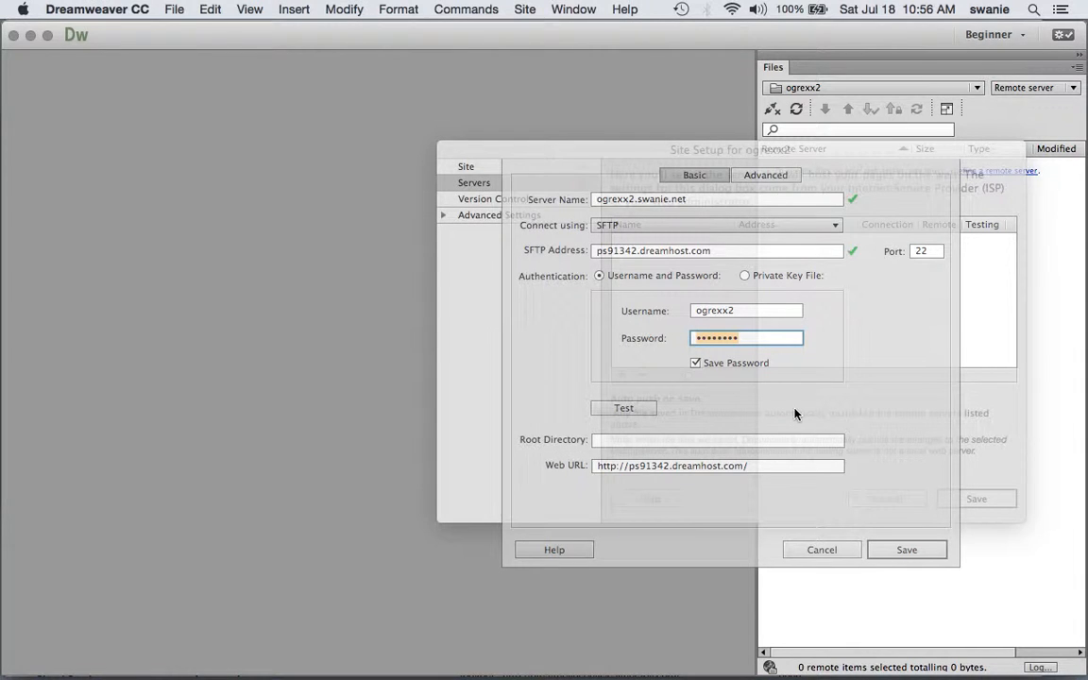
pyautogui.moveTo(827, 150); pyautogui.dragTo(533, 116)
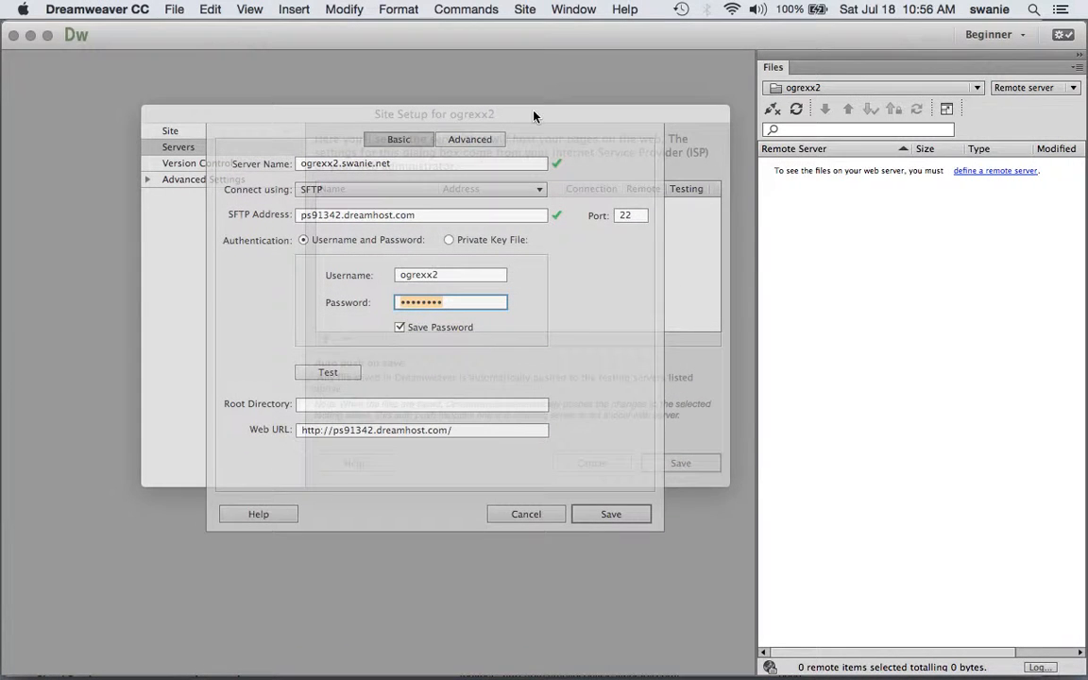
pyautogui.click(447, 408)
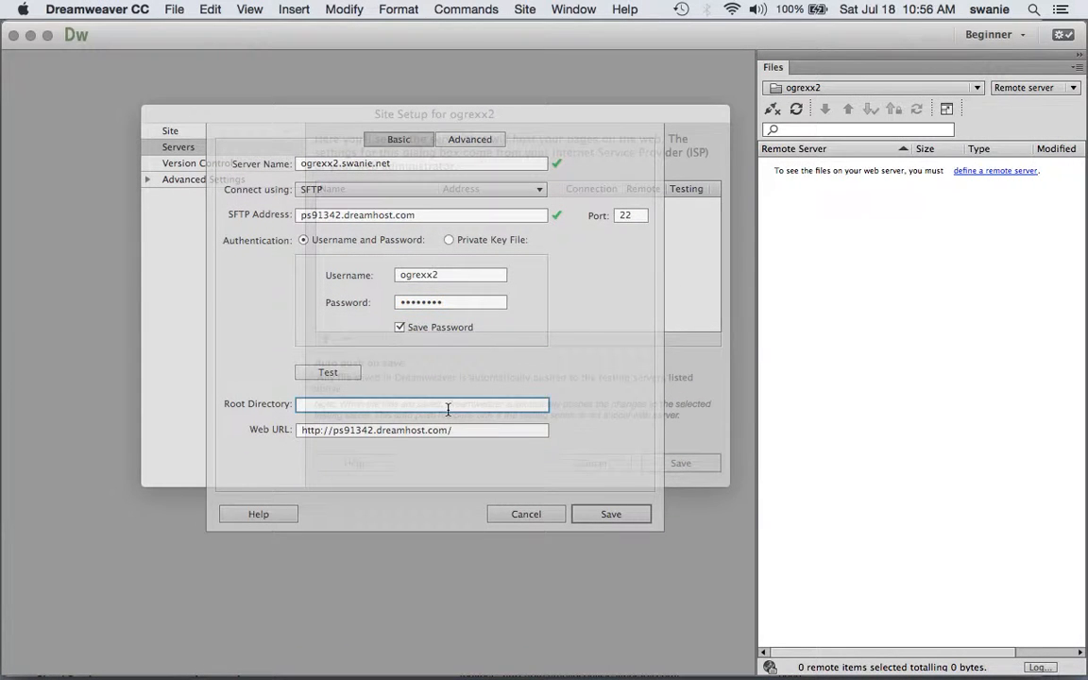
pyautogui.hotkey('ctrl', 'Up')
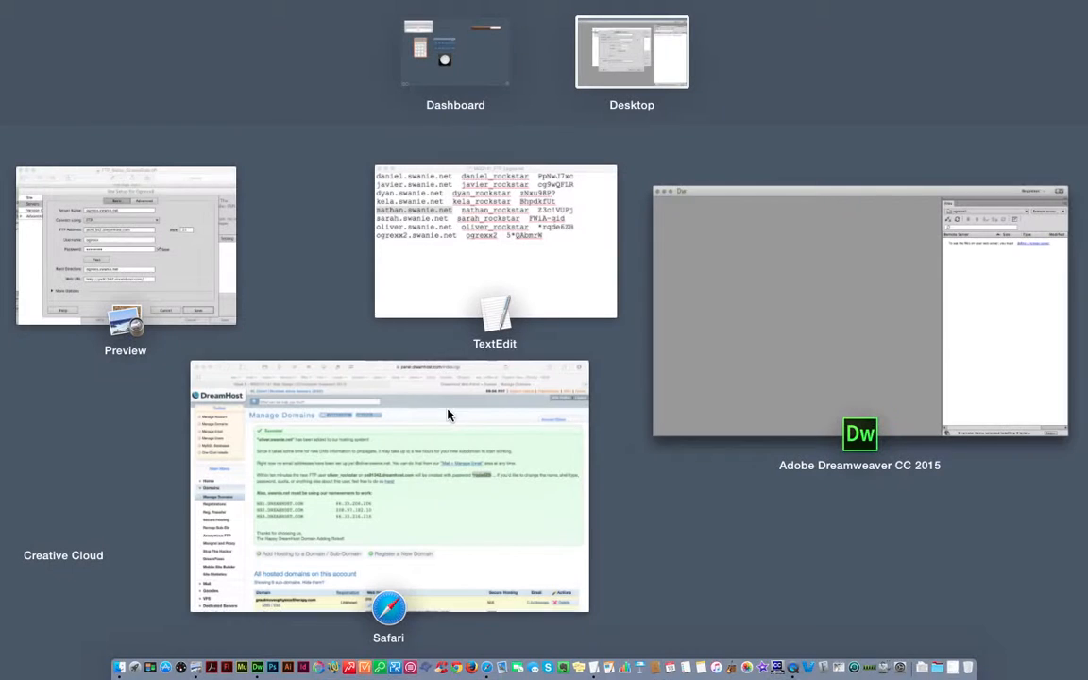
pyautogui.click(693, 400)
pyautogui.write('ogrexx2.swani')
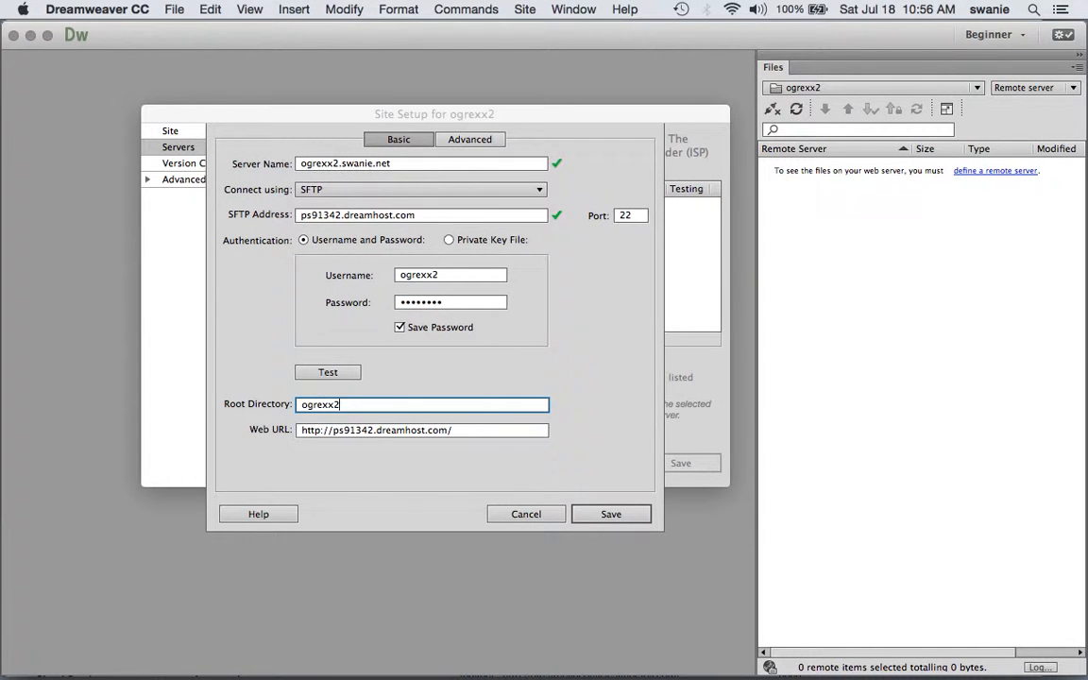
pyautogui.write('e.net')
pyautogui.click(484, 431)
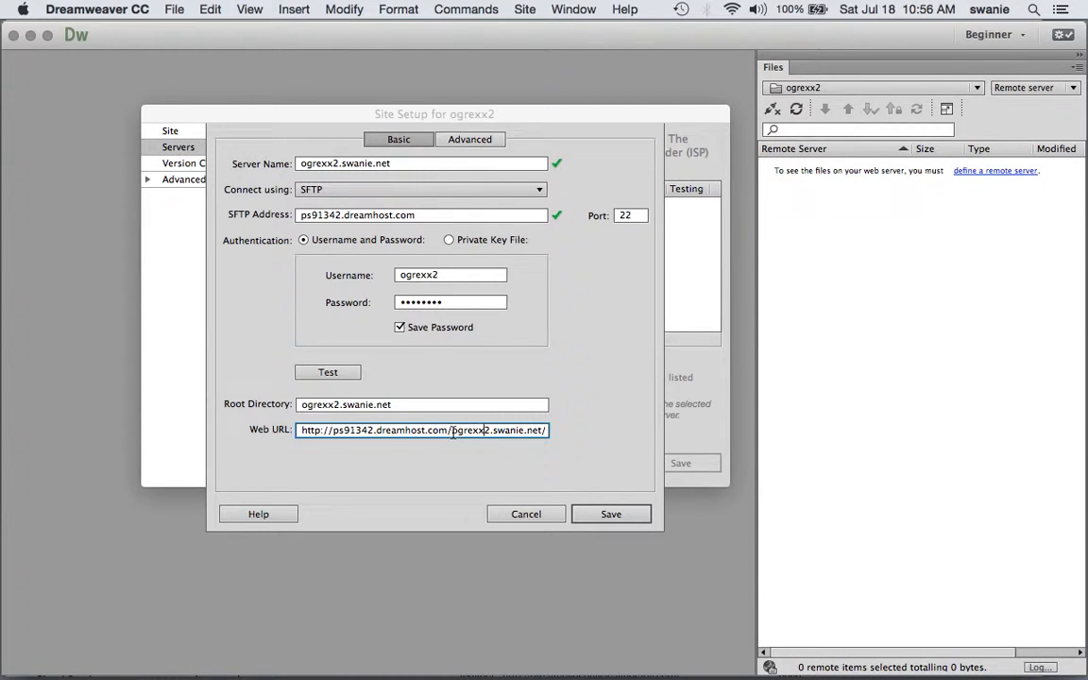
pyautogui.hotkey('ctrl', 'Up')
pyautogui.click(255, 307)
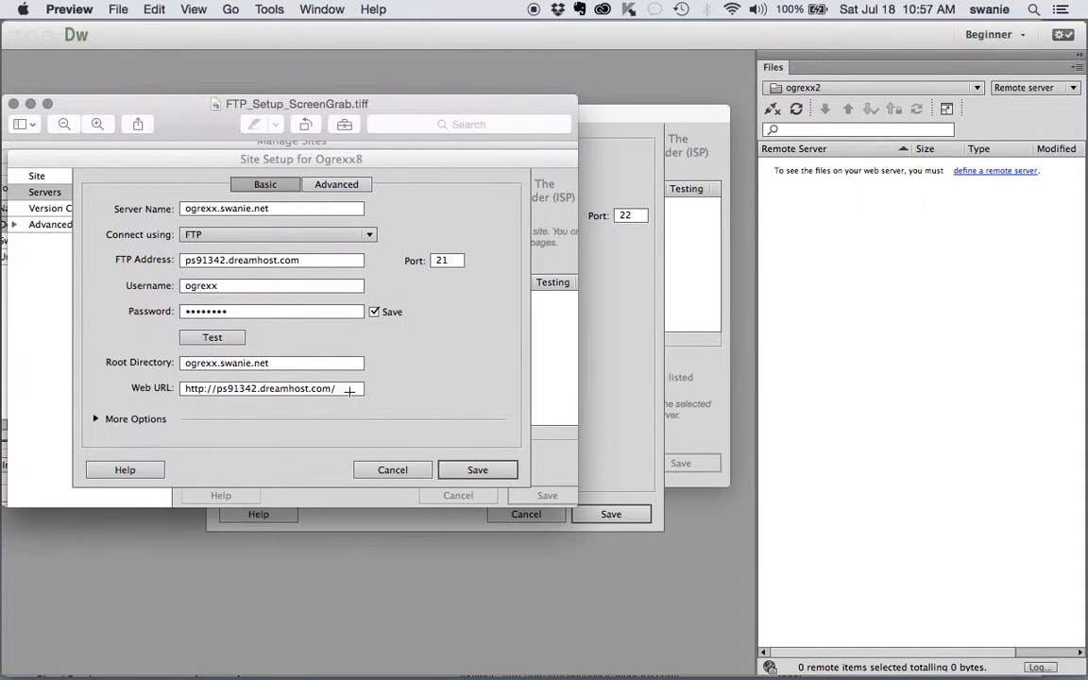
pyautogui.click(620, 338)
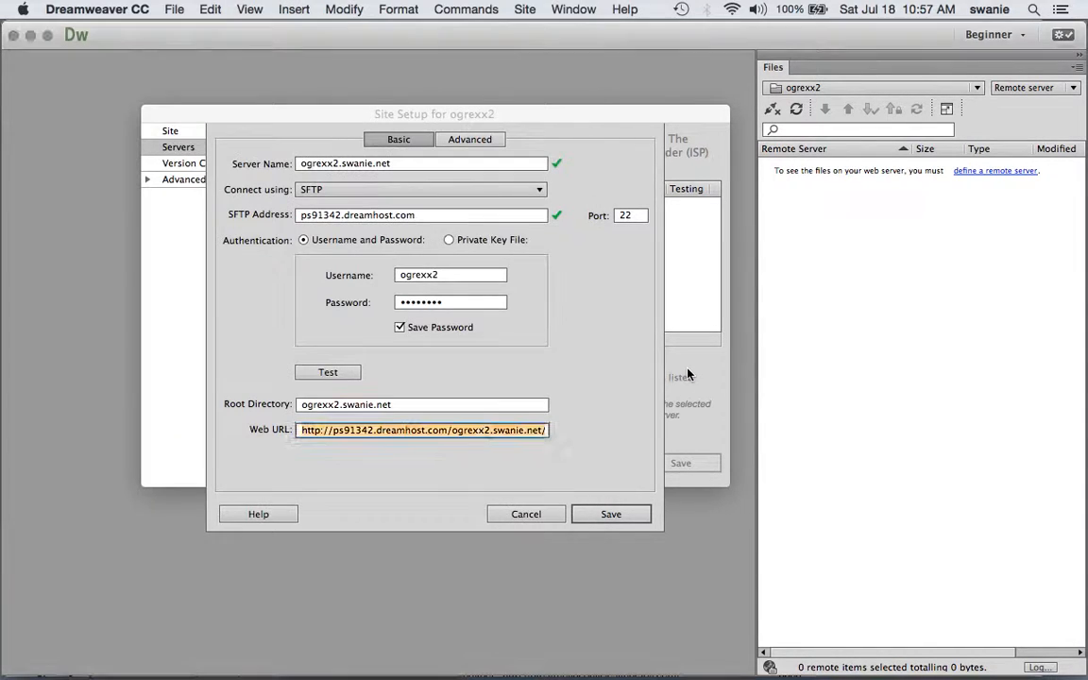
pyautogui.moveTo(449, 430); pyautogui.dragTo(636, 424)
pyautogui.press('BackSpace')
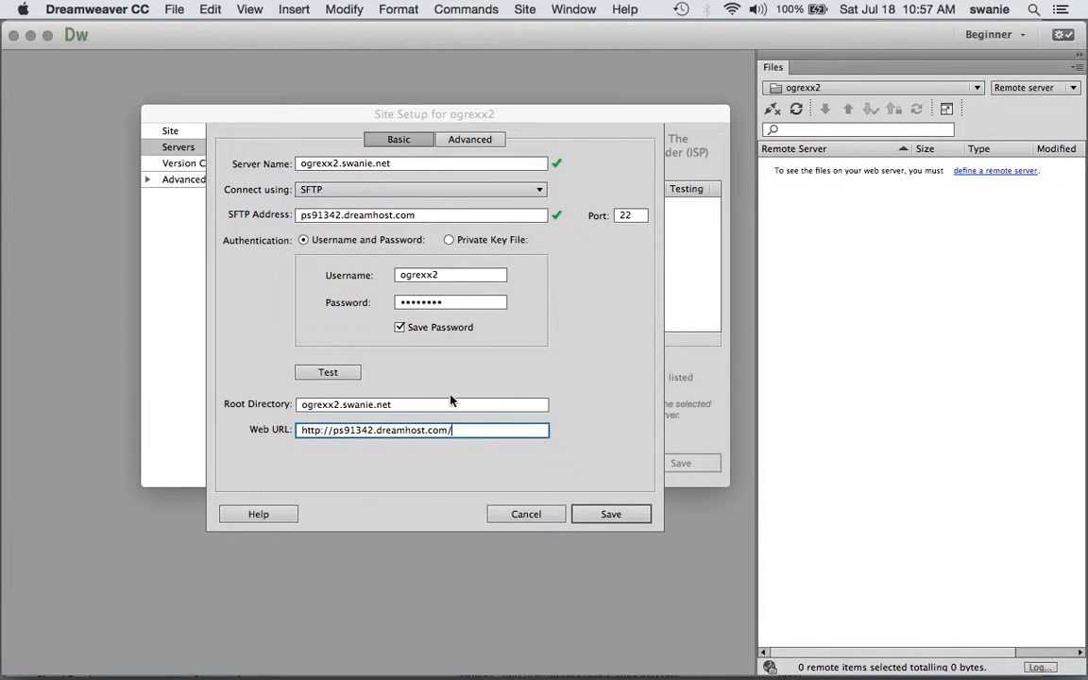
# - Test the connection to the SFTP server and save the server's settings
pyautogui.click(342, 373)
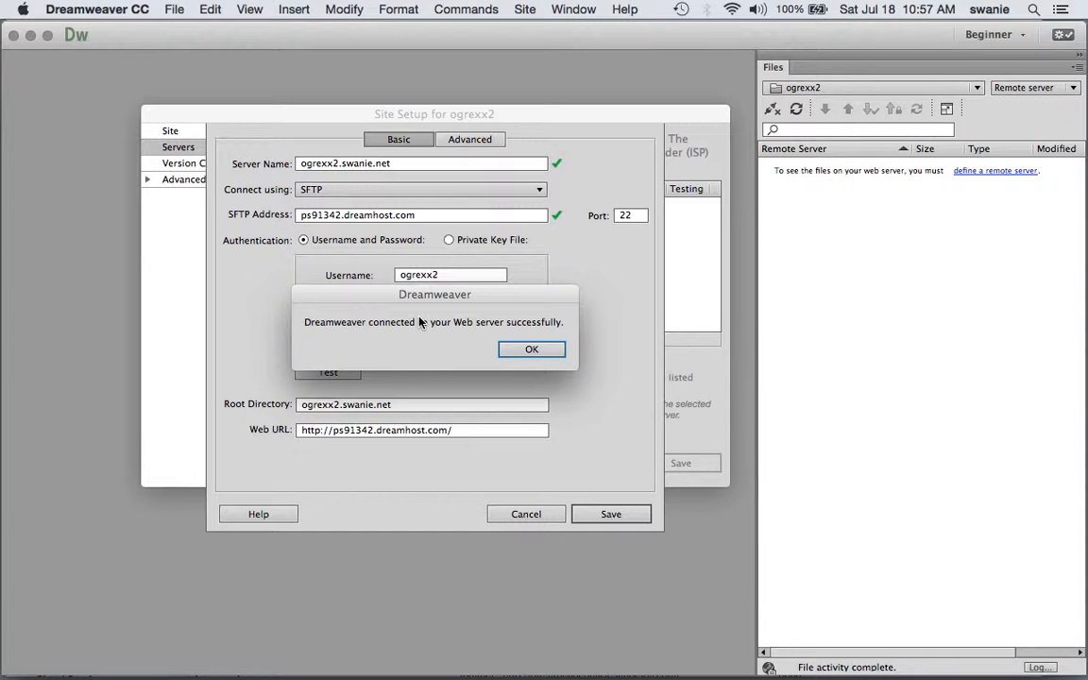
pyautogui.click(548, 352)
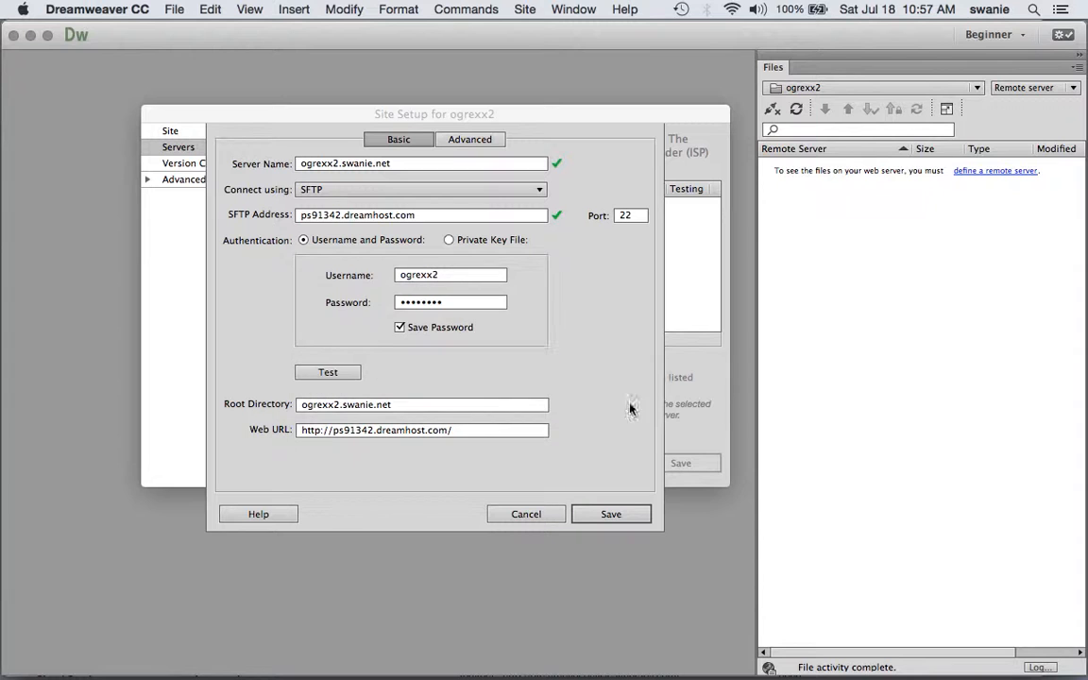
pyautogui.click(638, 514)
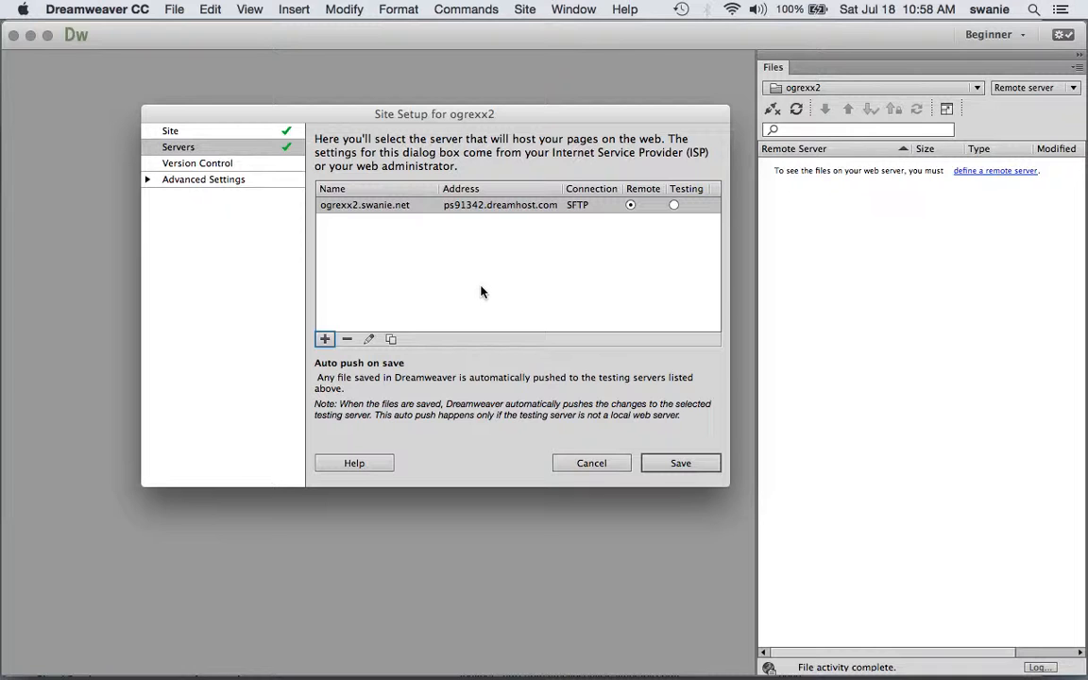
# - Save the ogrexx2 site setup, letting the cache be recreated, and connect to the site's remote server
pyautogui.click(682, 464)
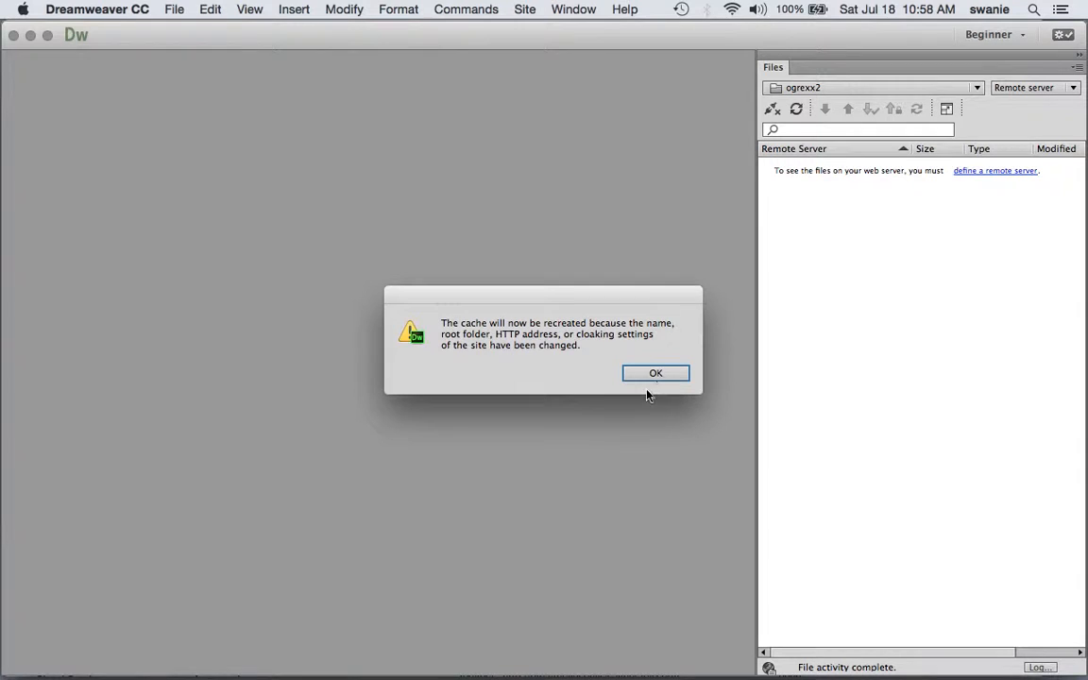
pyautogui.click(640, 376)
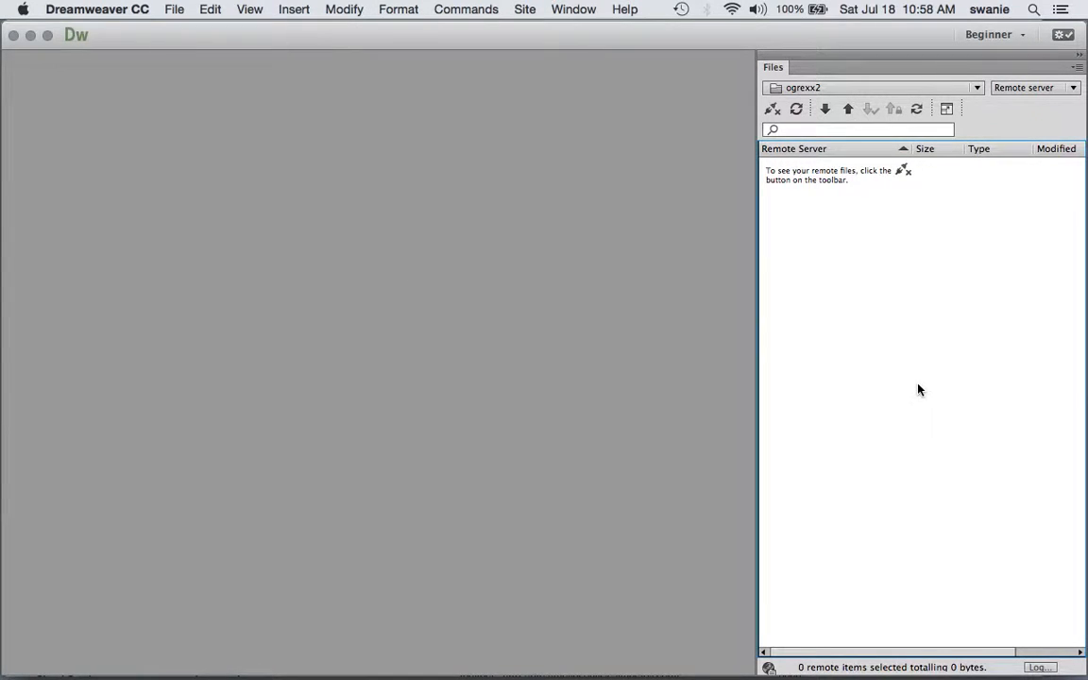
pyautogui.click(773, 111)
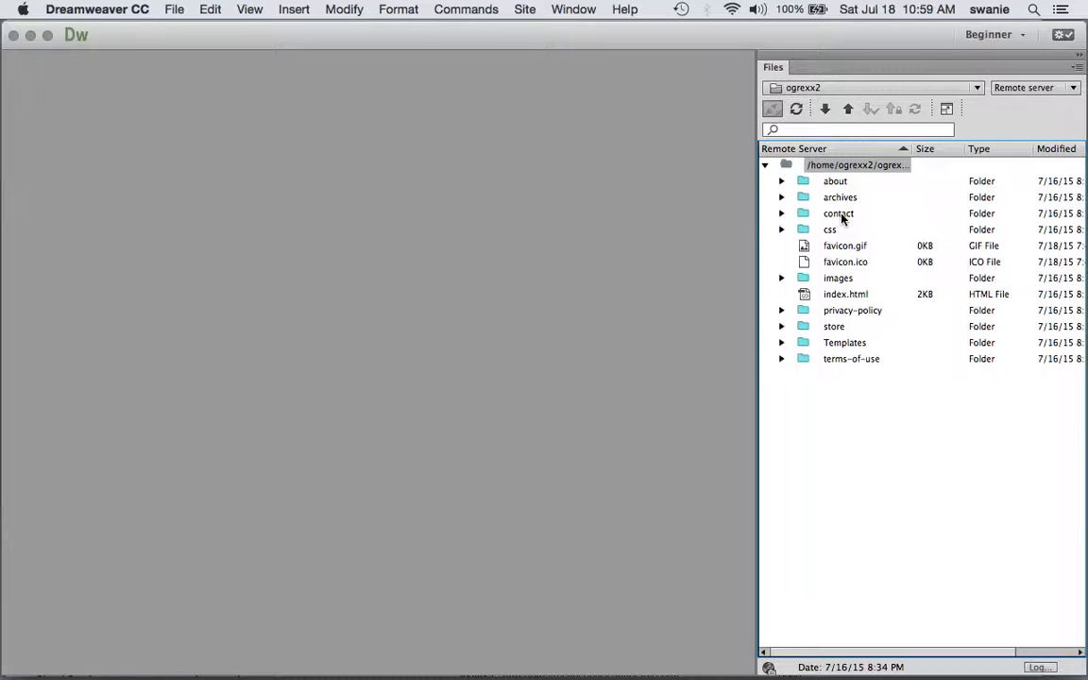
# - Switch to Safari and open another account's swanie.net subdomain in a new tab
pyautogui.moveTo(606, 676)
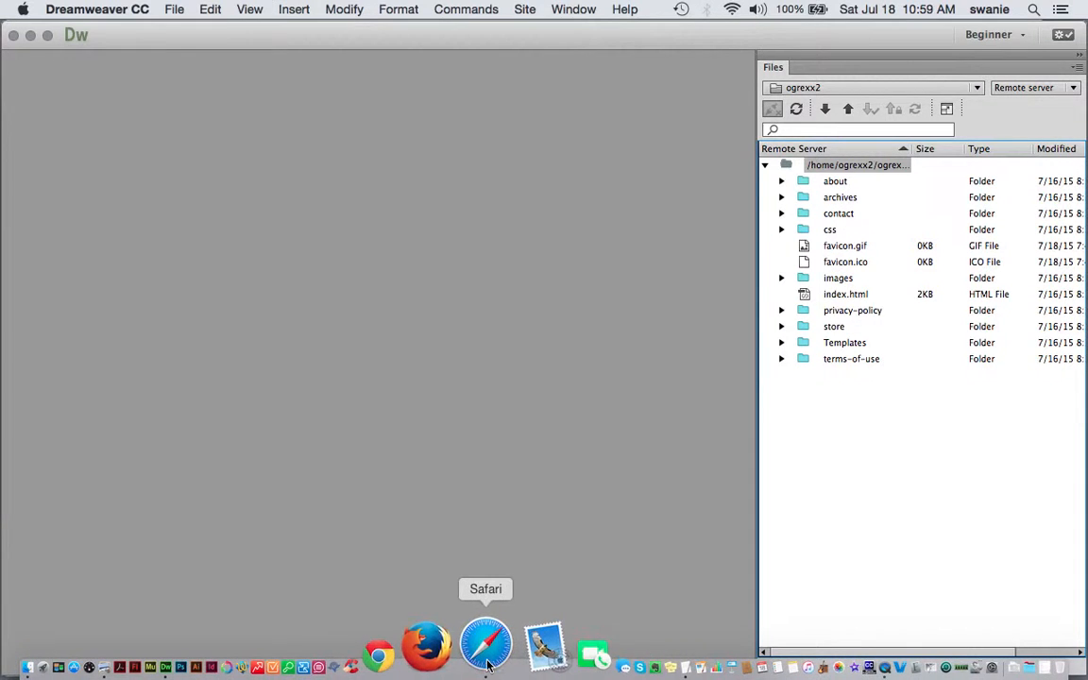
pyautogui.click(488, 637)
pyautogui.click(1033, 84)
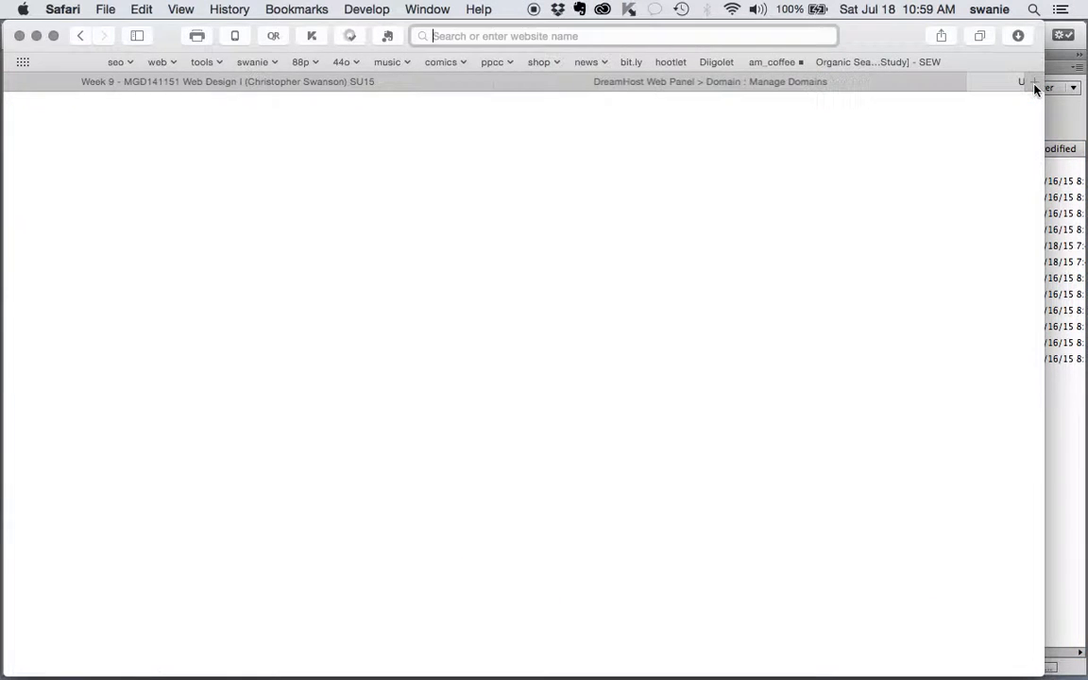
pyautogui.write('nathan.sw')
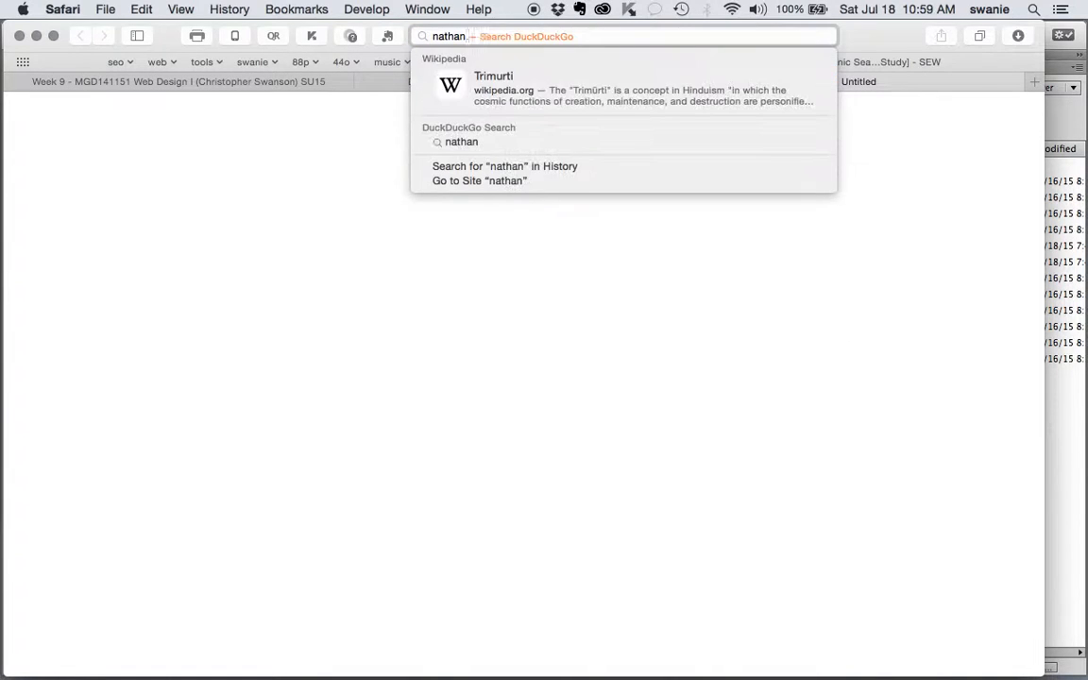
pyautogui.write('anie.net')
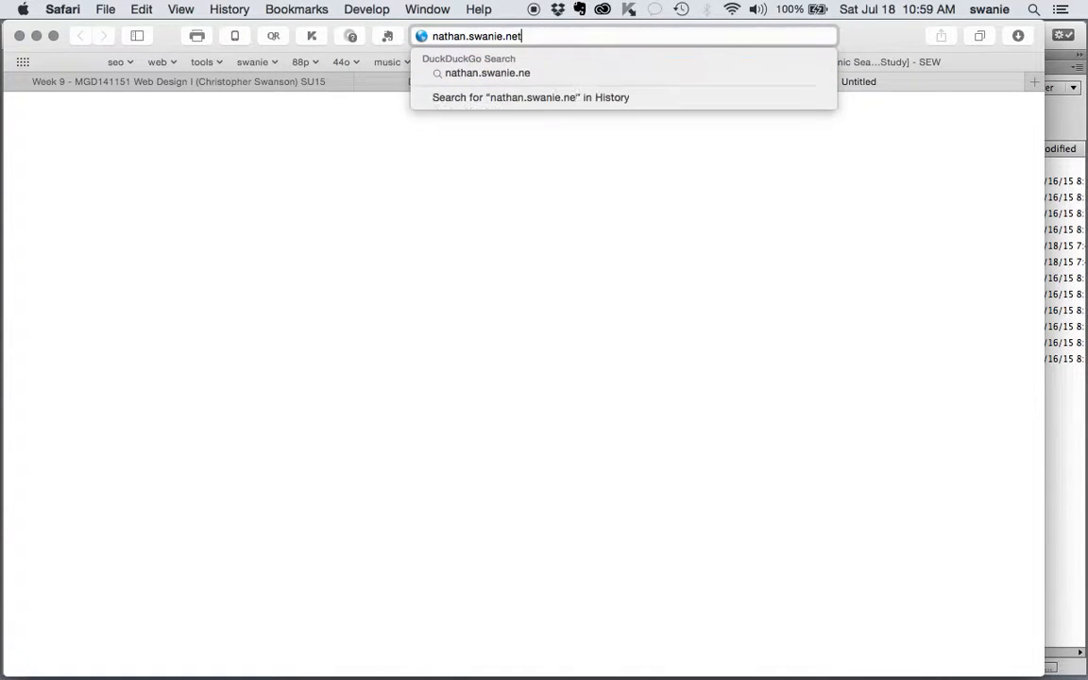
pyautogui.press('Return')
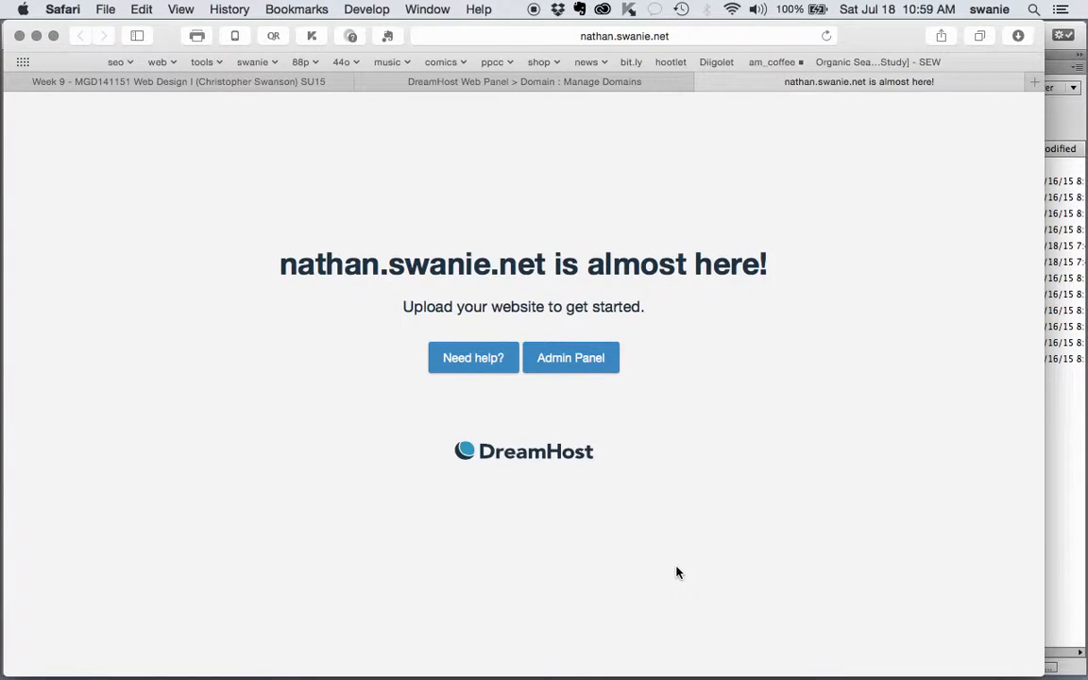
# - Return to Dreamweaver, show the ogrexx2 site's local files, and collapse and re-expand the site's root folder
pyautogui.click(1059, 463)
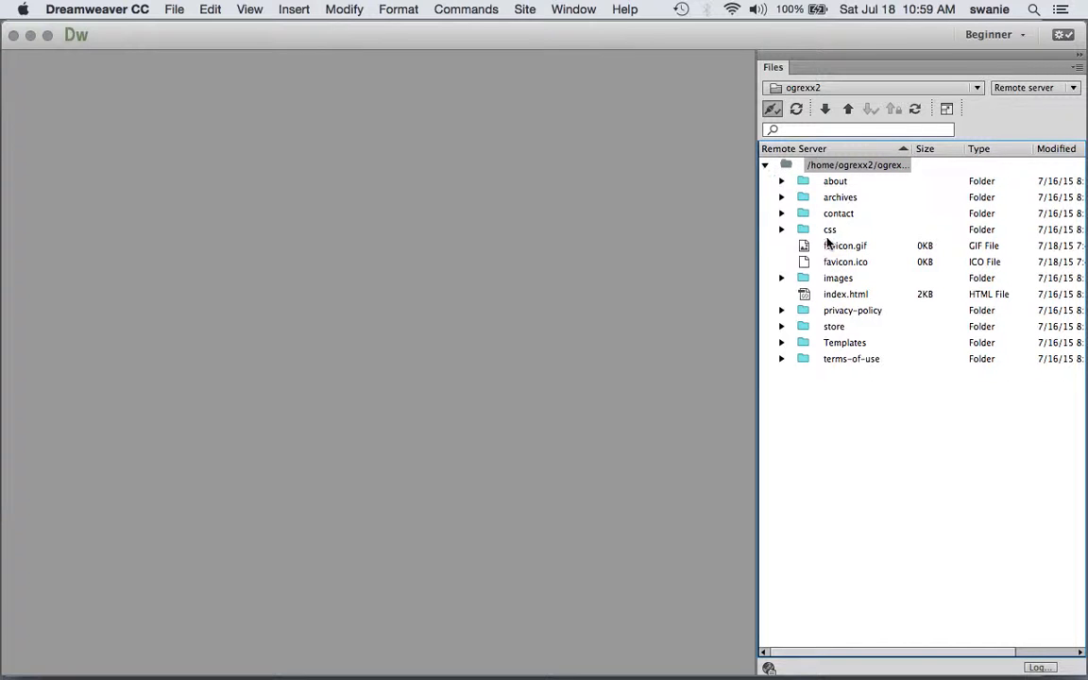
pyautogui.click(1072, 87)
pyautogui.click(1065, 68)
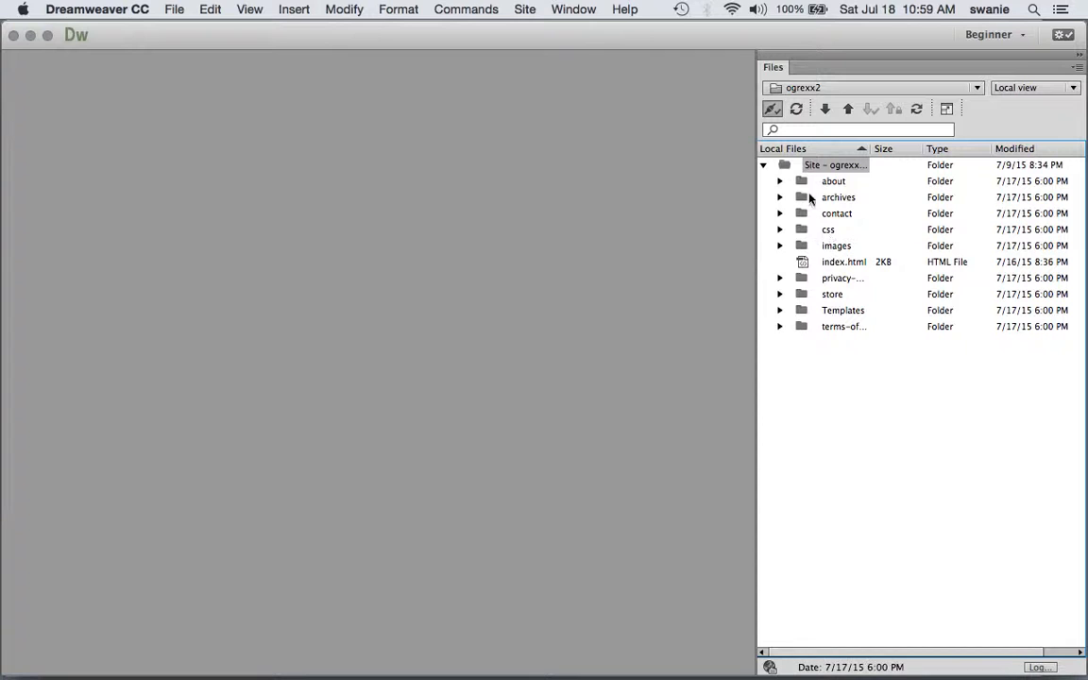
pyautogui.click(764, 166)
pyautogui.click(764, 166)
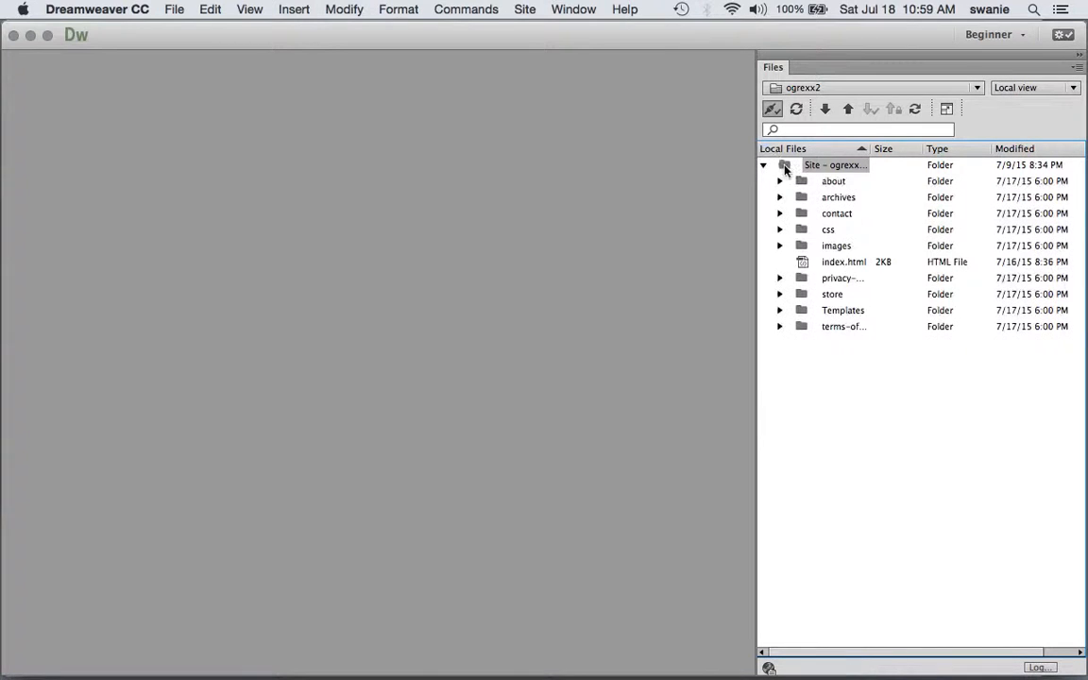
# - Select all local files and folders of the ogrexx2 site, upload the entire site to the remote server, and clear the selection
pyautogui.click(785, 168)
pyautogui.keyDown('shift'); pyautogui.click(833, 325); pyautogui.keyUp('shift')
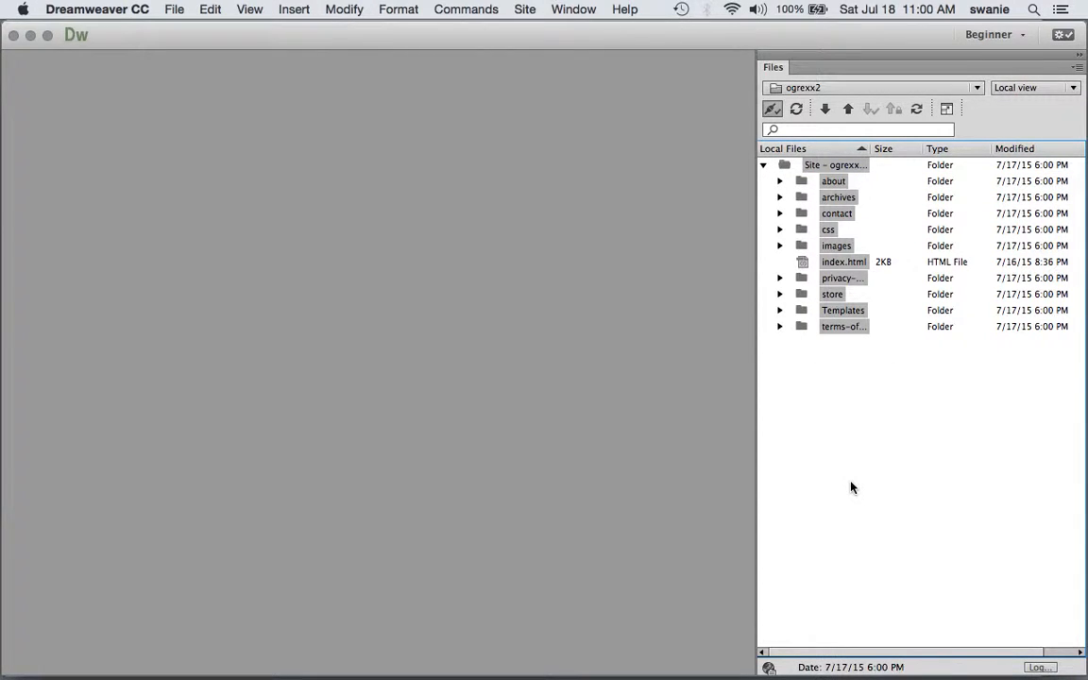
pyautogui.click(849, 113)
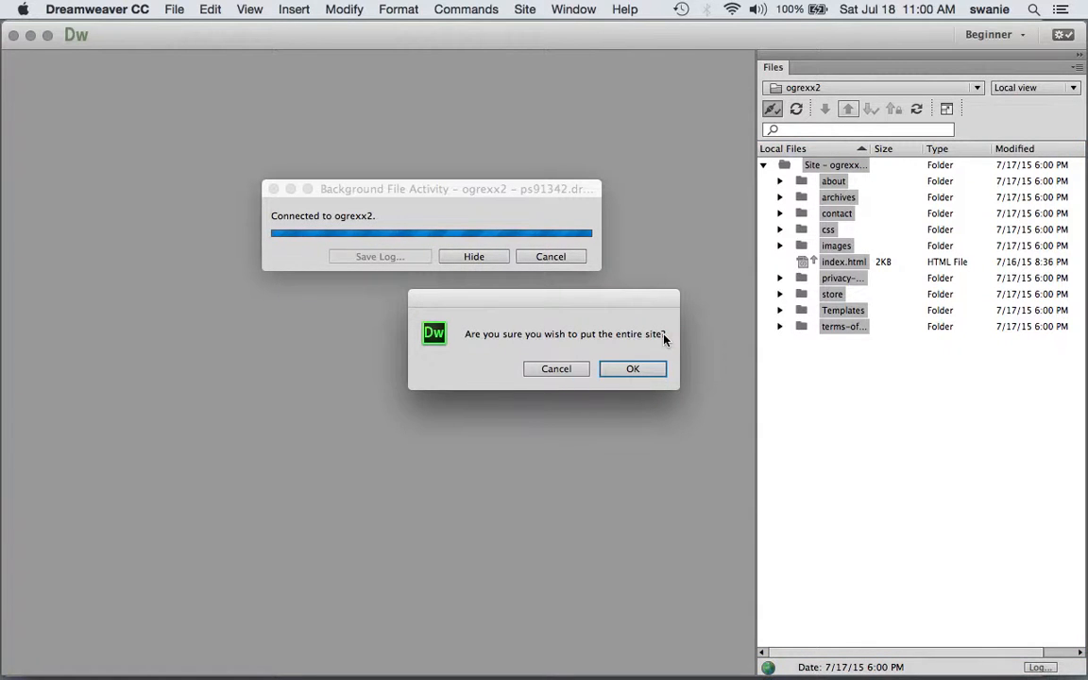
pyautogui.click(638, 370)
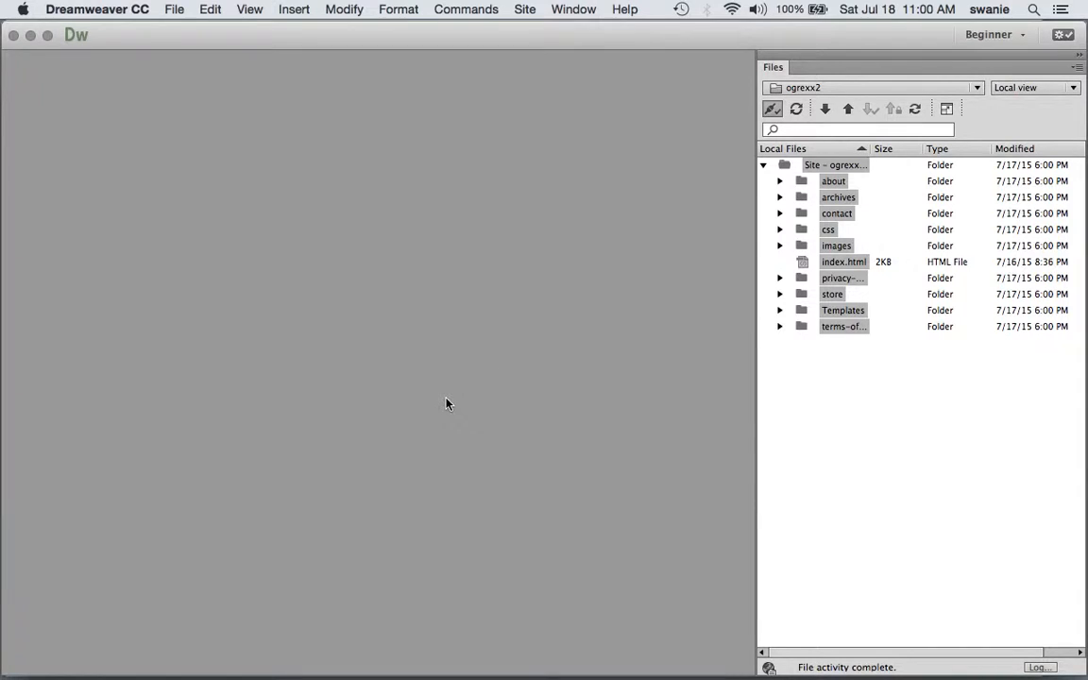
pyautogui.click(838, 438)
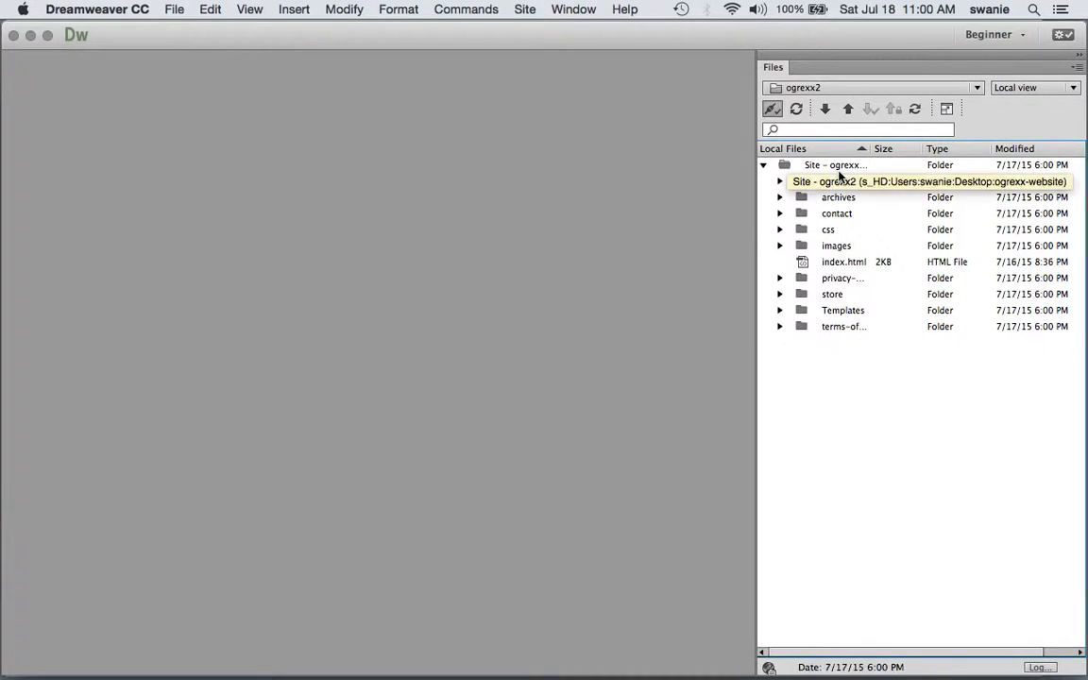
# - Show the remote server's files, delete favicon.gif and favicon.ico from the server, and select the remote root folder
pyautogui.click(1019, 92)
pyautogui.click(1020, 105)
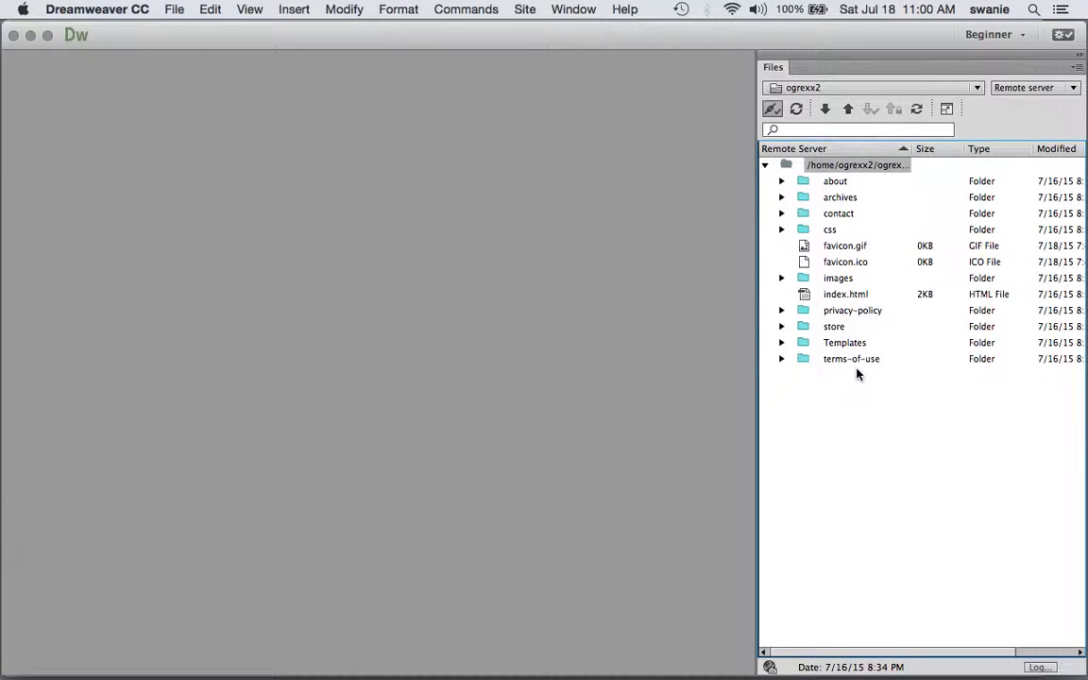
pyautogui.click(843, 248)
pyautogui.click(837, 247)
pyautogui.click(838, 264)
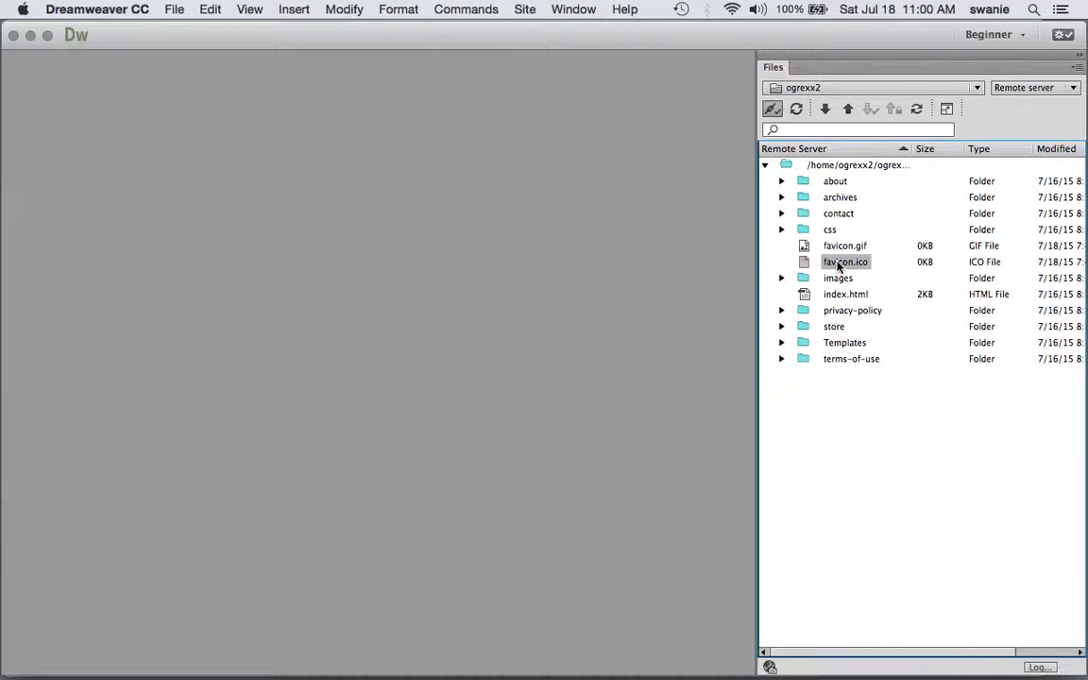
pyautogui.click(838, 249)
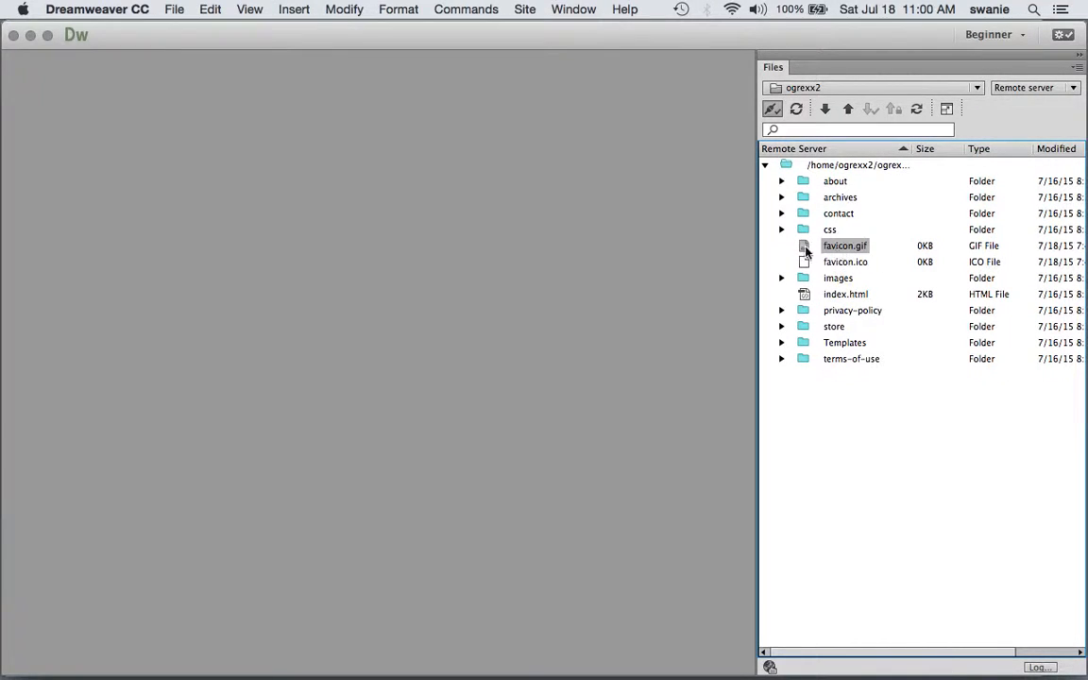
pyautogui.click(804, 265)
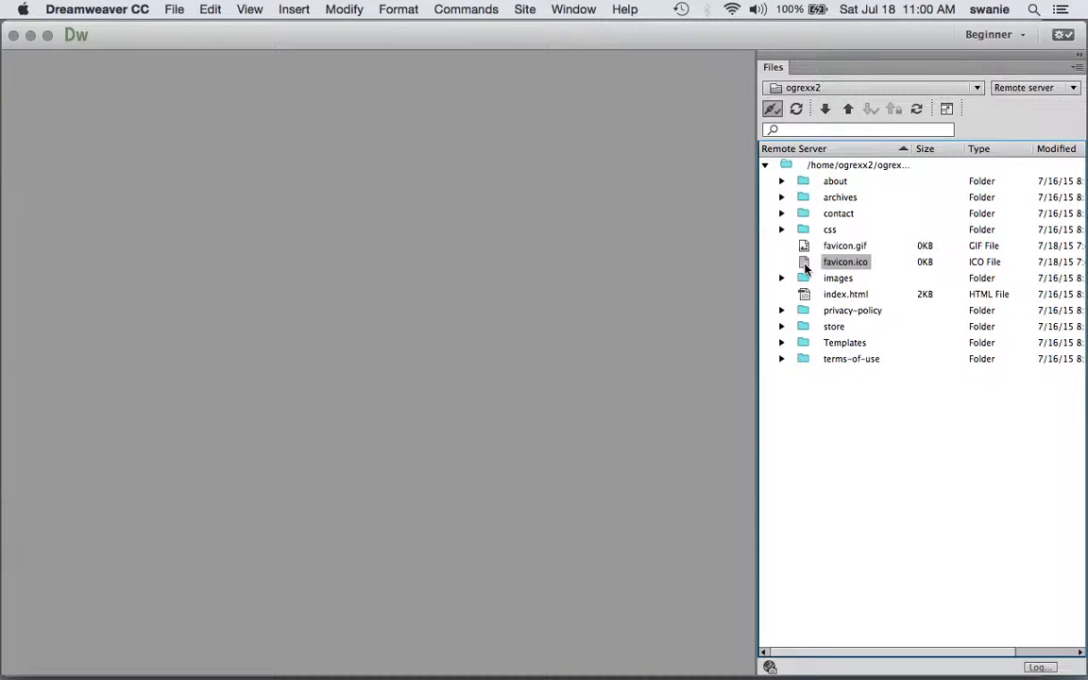
pyautogui.keyDown('shift'); pyautogui.click(805, 247); pyautogui.keyUp('shift')
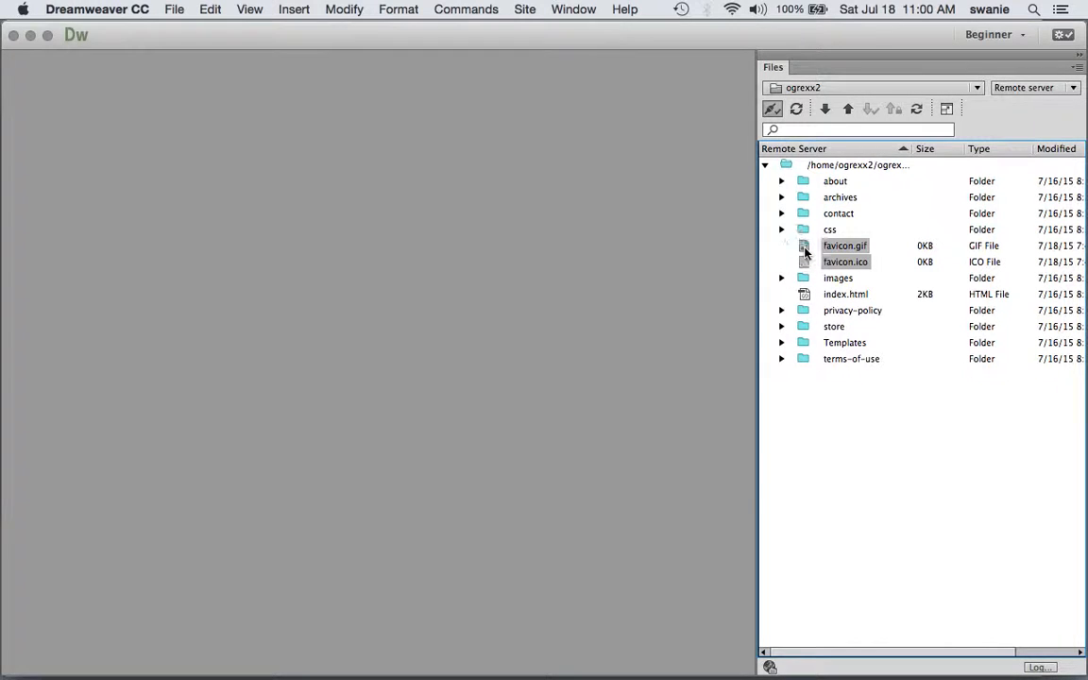
pyautogui.rightClick(804, 251)
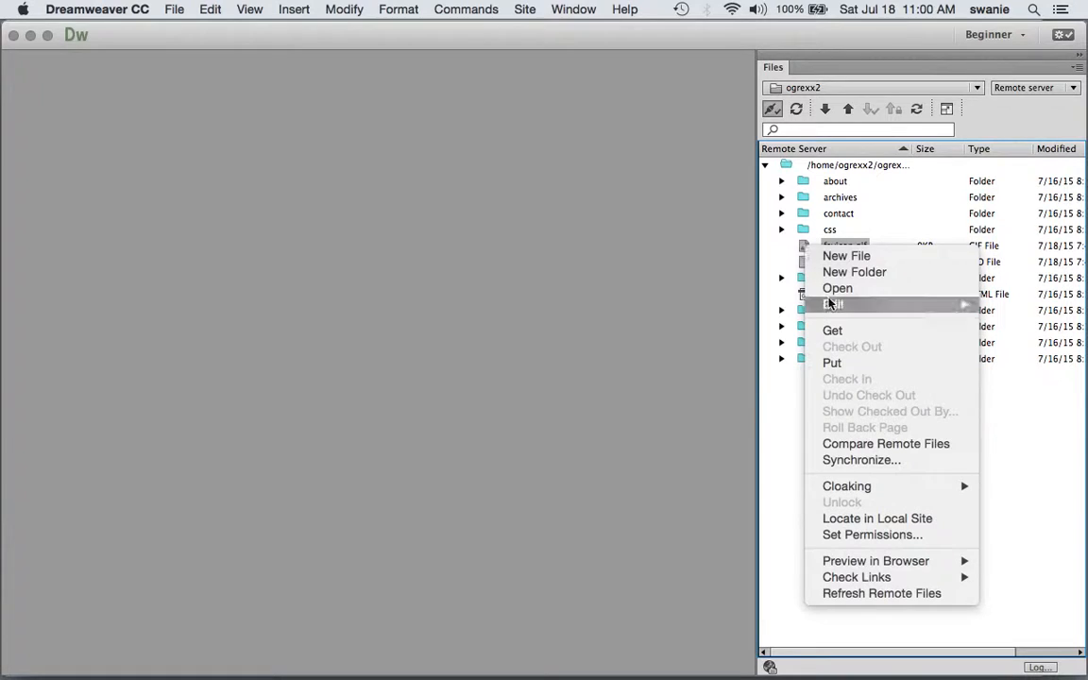
pyautogui.moveTo(833, 304)
pyautogui.click(754, 355)
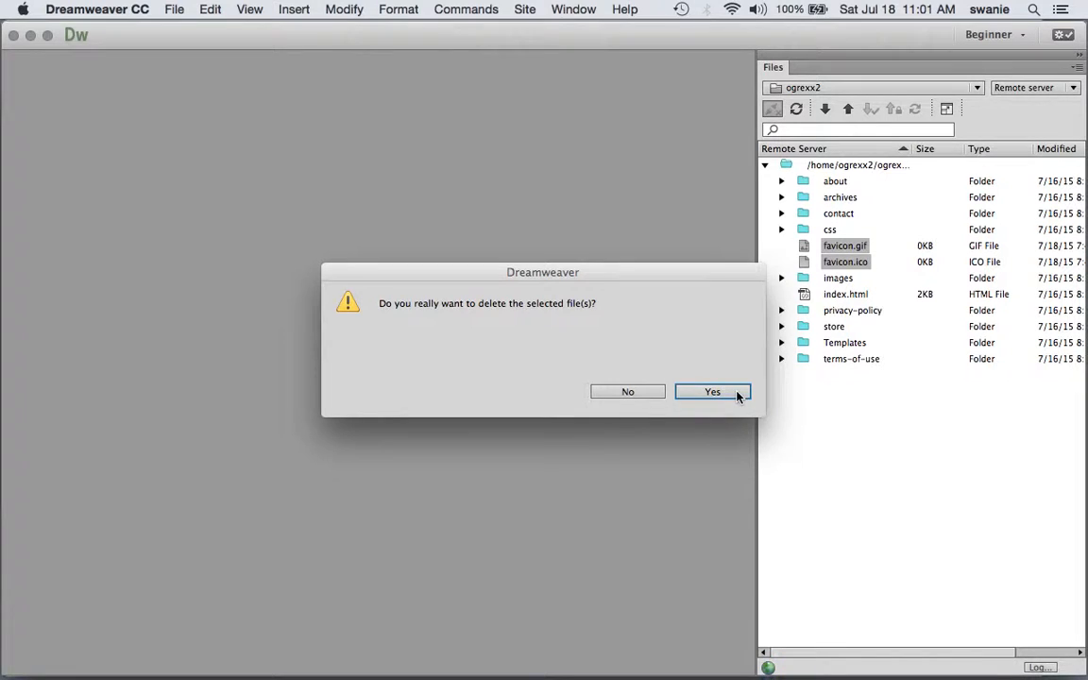
pyautogui.click(737, 396)
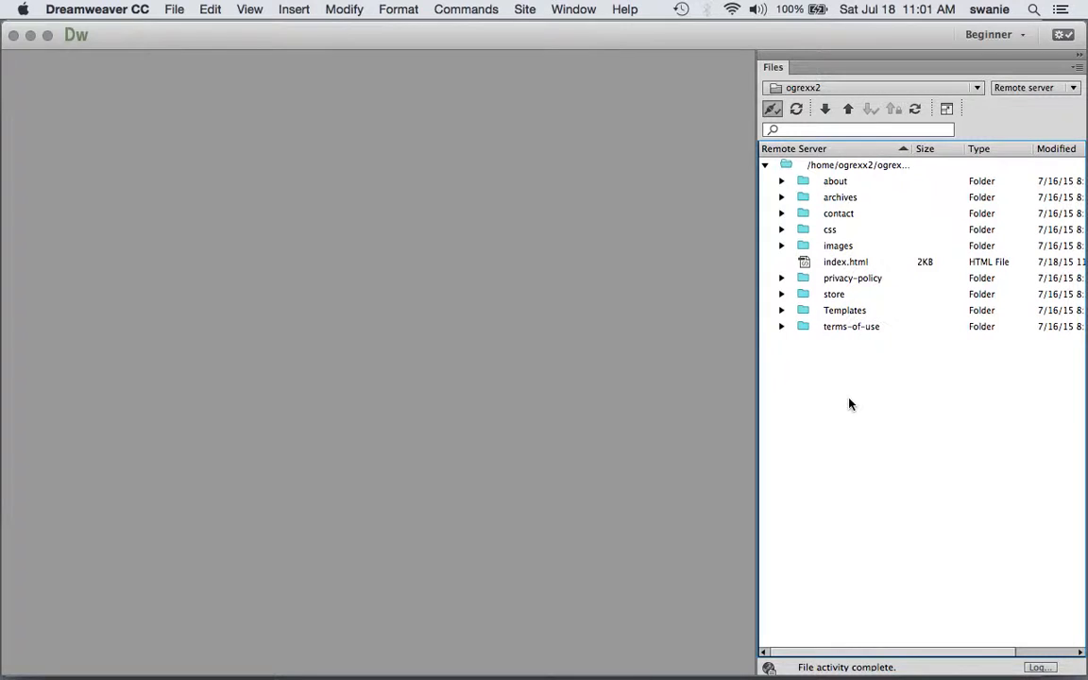
pyautogui.click(787, 165)
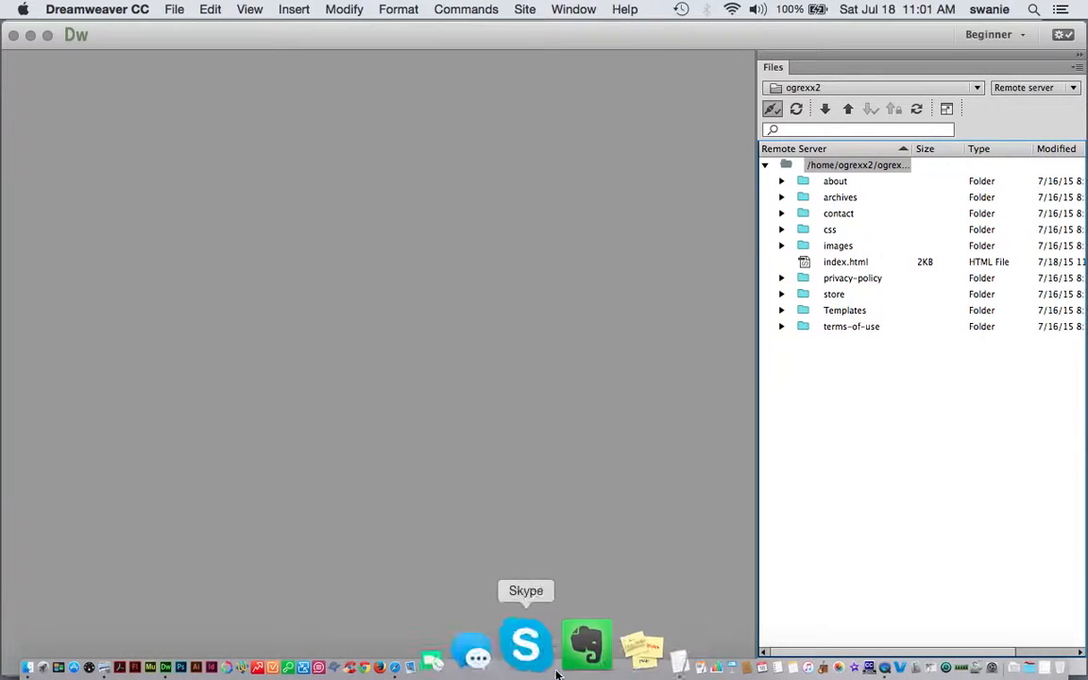
# - Switch to Safari and load ogrexx2.swanie.net in the current tab
pyautogui.click(489, 658)
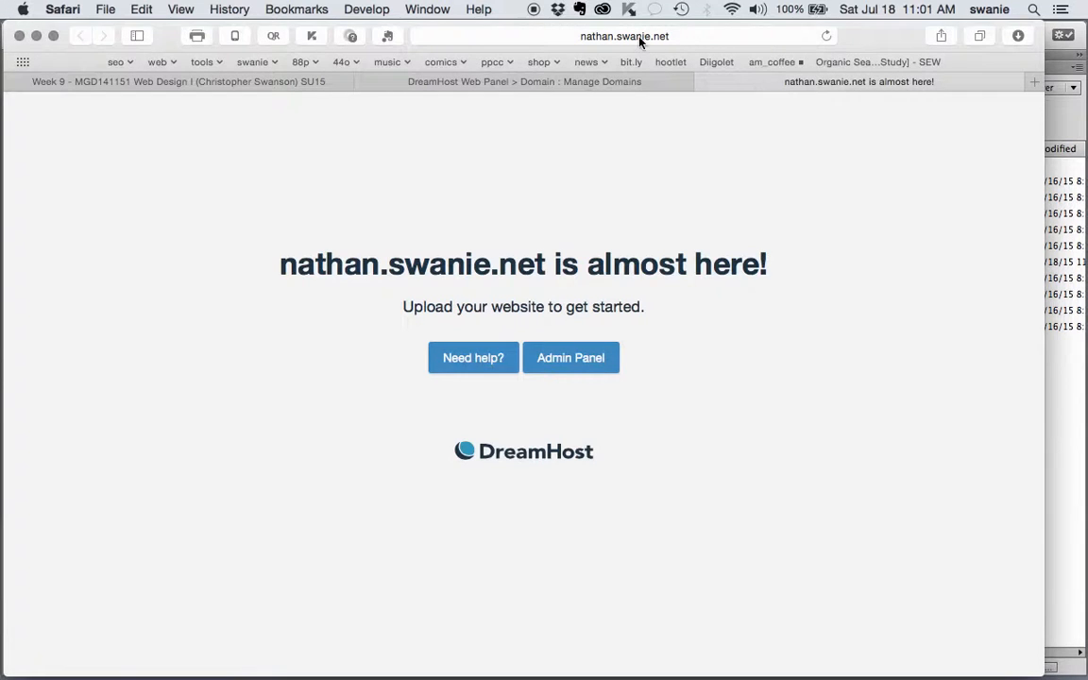
pyautogui.click(543, 37)
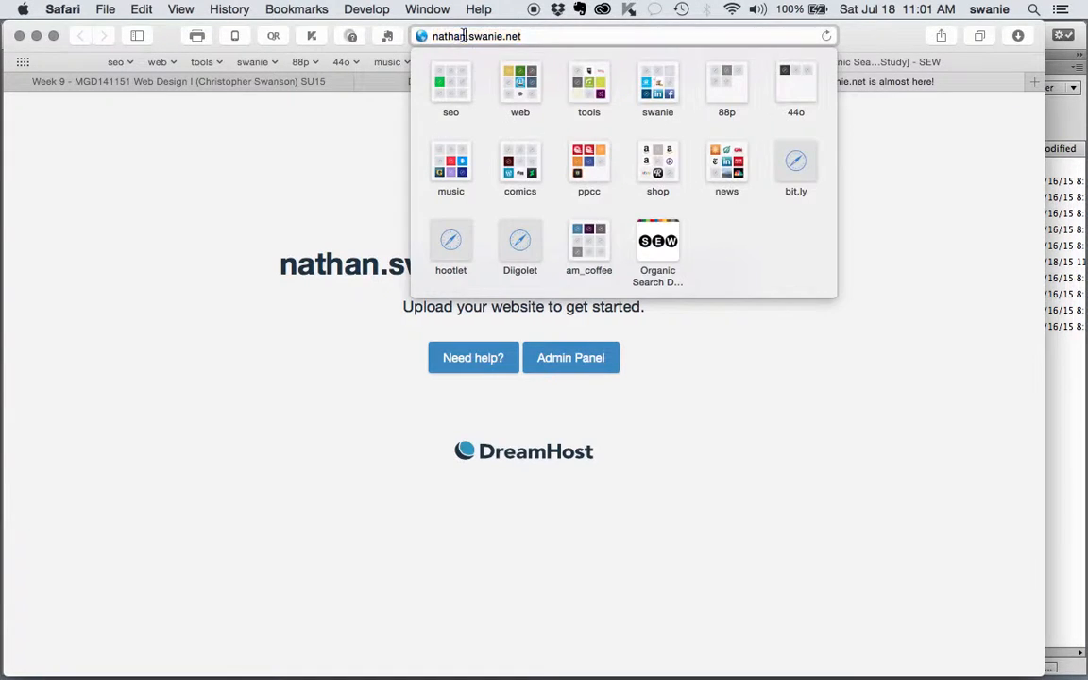
pyautogui.moveTo(463, 36); pyautogui.dragTo(434, 36)
pyautogui.write('ogrexx')
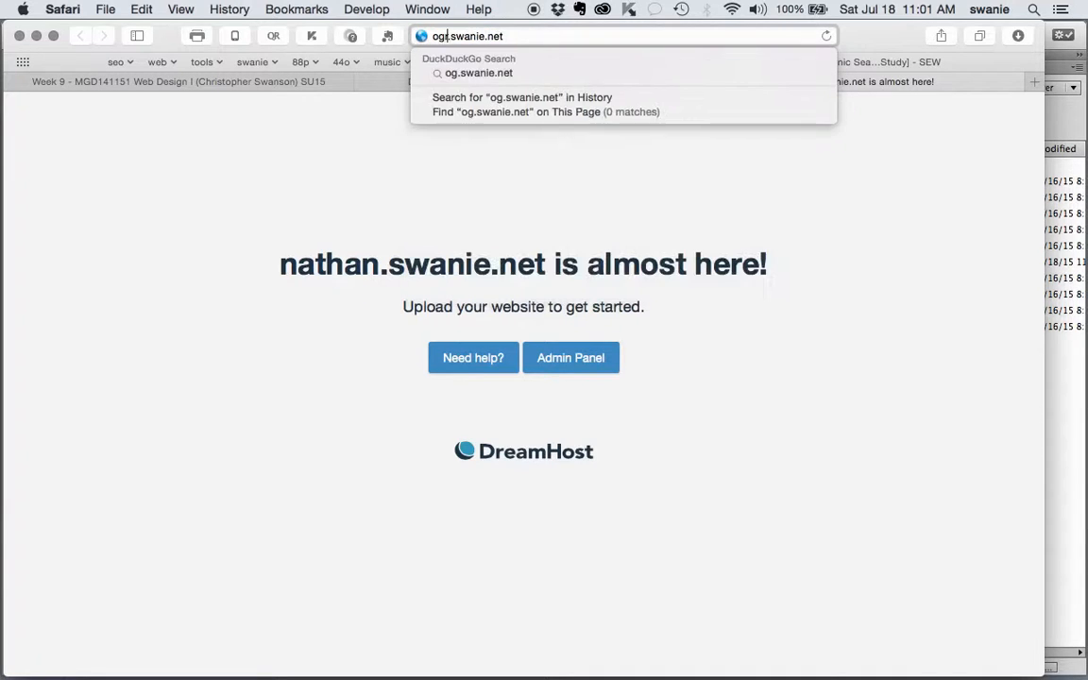
pyautogui.write('2')
pyautogui.press('Return')
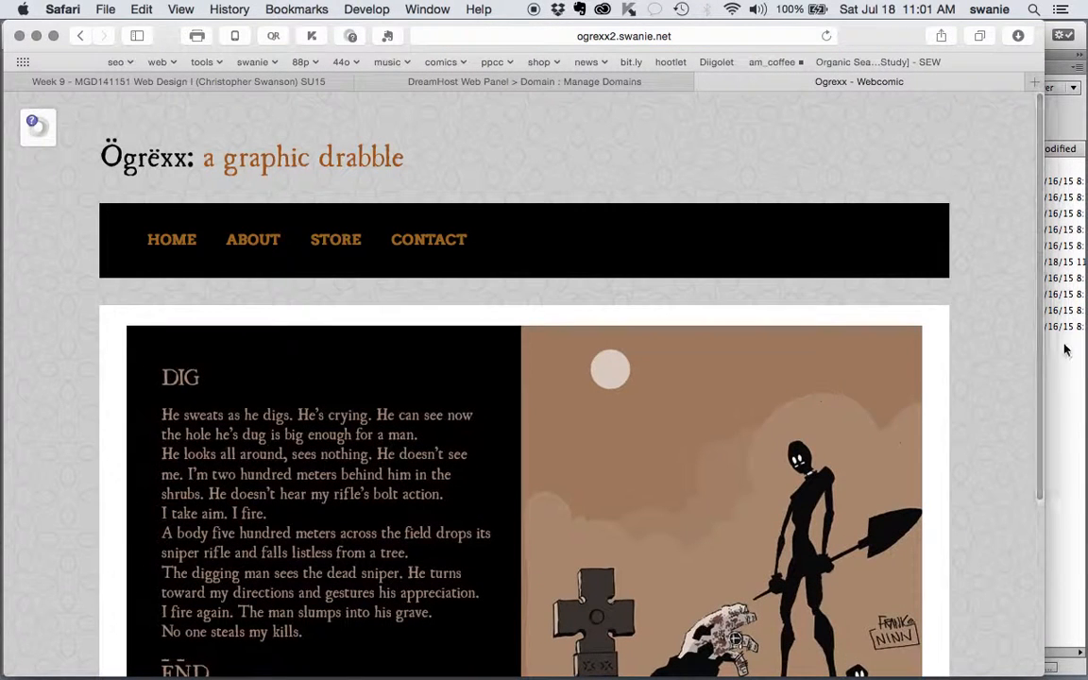
# - Examine the live home page down to its footer and follow the About, Store, Contact and Home navigation links
pyautogui.scroll(-5, 1004, 354)
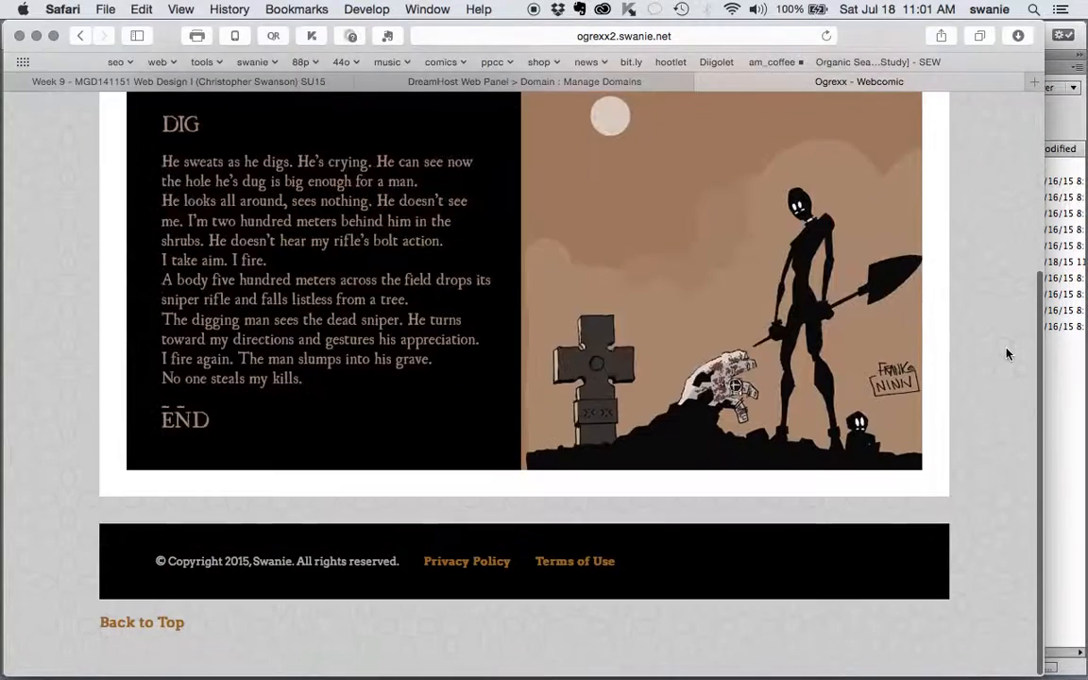
pyautogui.scroll(5, 1005, 355)
pyautogui.click(247, 243)
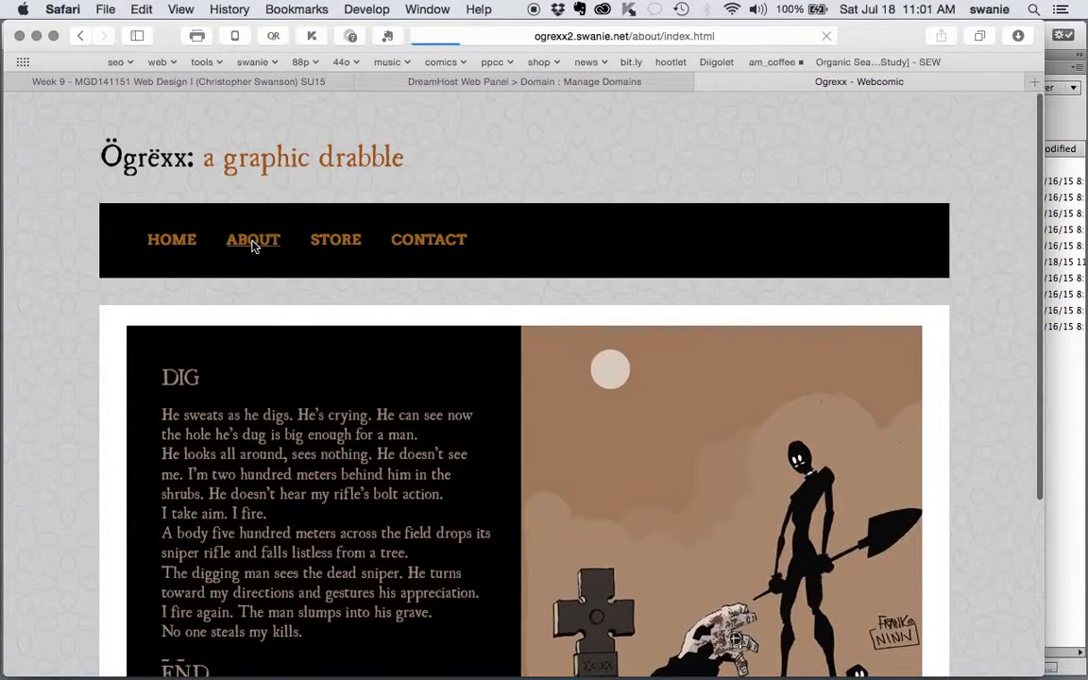
pyautogui.click(339, 248)
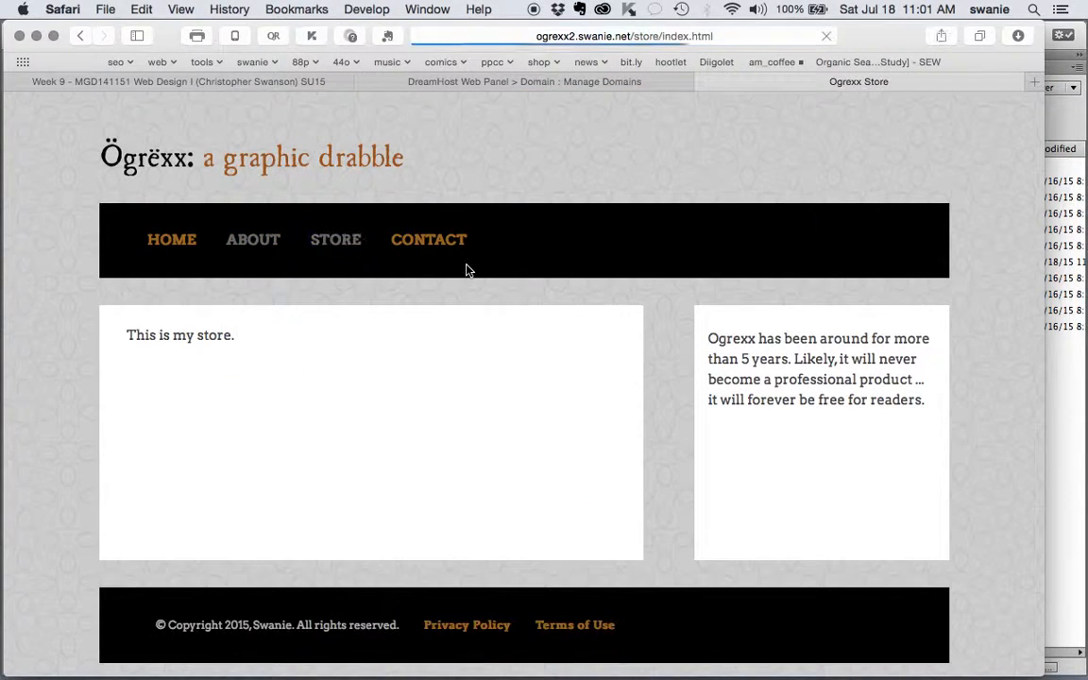
pyautogui.click(446, 244)
pyautogui.click(165, 244)
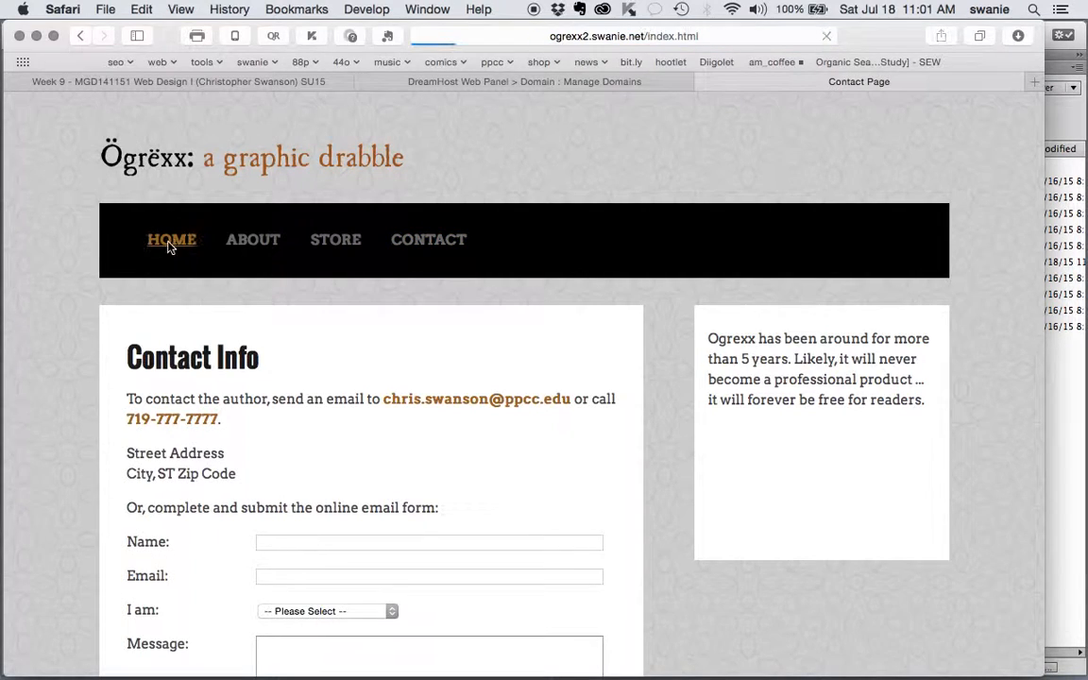
# - Check the footer's Privacy Policy and Terms of Use links and return to the top of the Terms of Use page
pyautogui.scroll(-1, 495, 298)
pyautogui.scroll(-5, 495, 298)
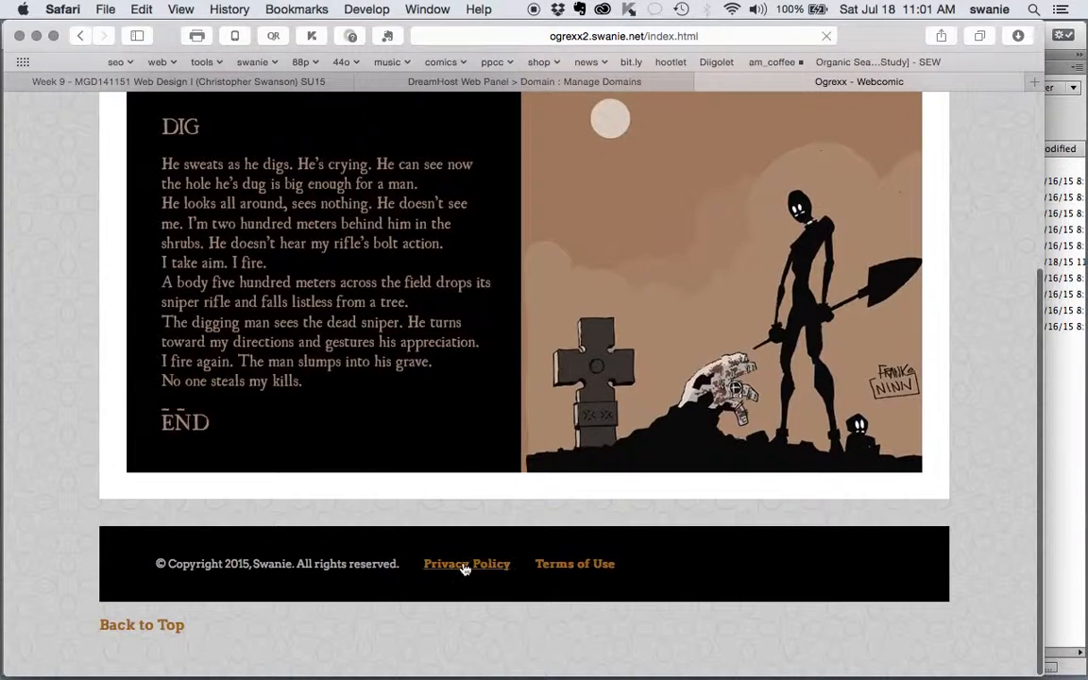
pyautogui.click(464, 564)
pyautogui.click(590, 625)
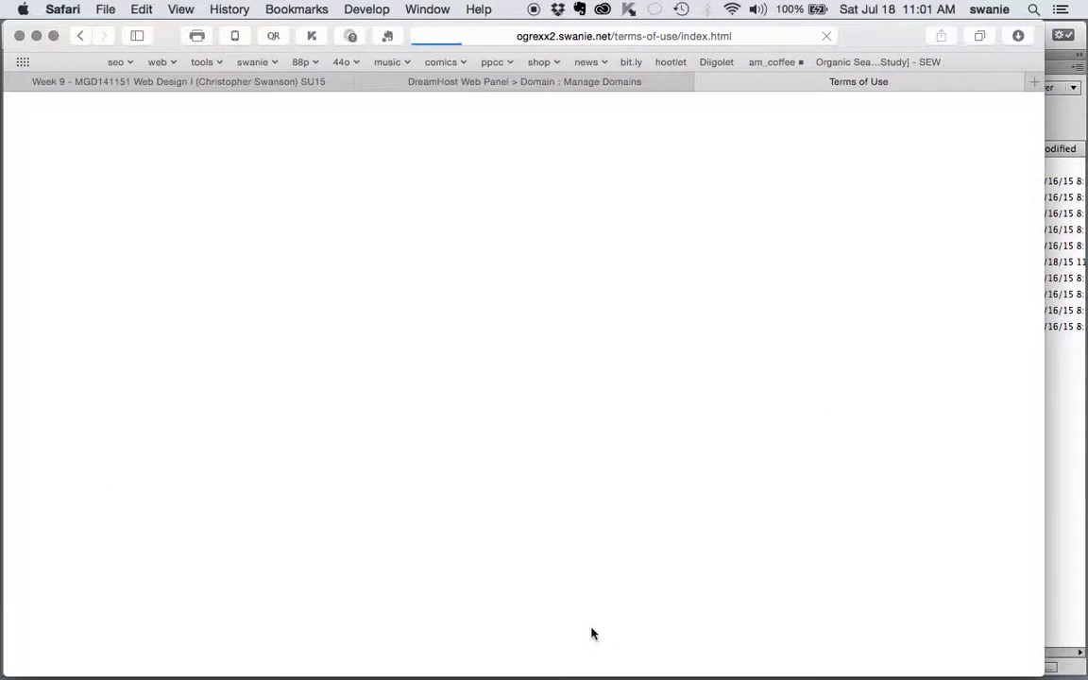
pyautogui.scroll(-2, 636, 462)
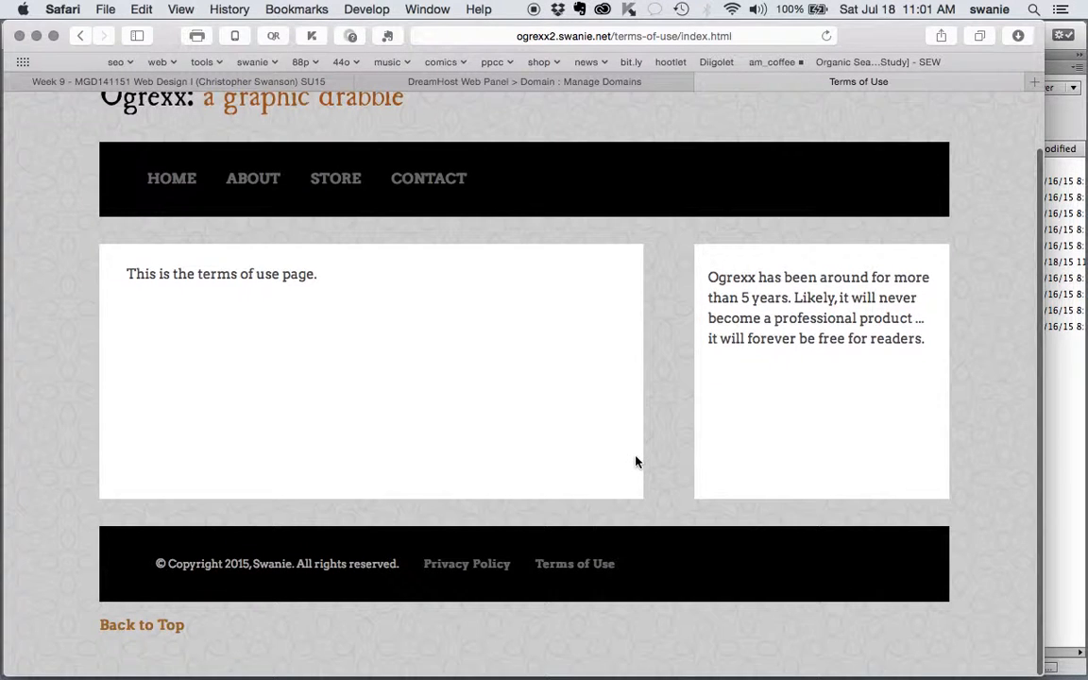
pyautogui.click(132, 628)
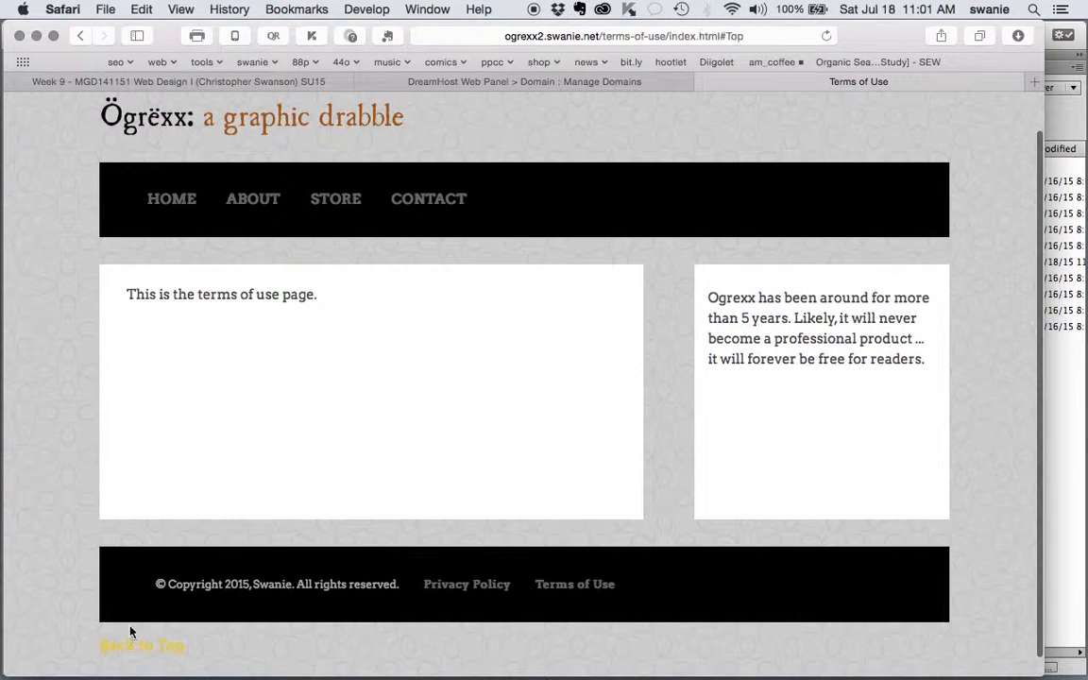
# - Go through Home to the About page, review it down to the characters table, and return to its top
pyautogui.click(161, 200)
pyautogui.click(275, 239)
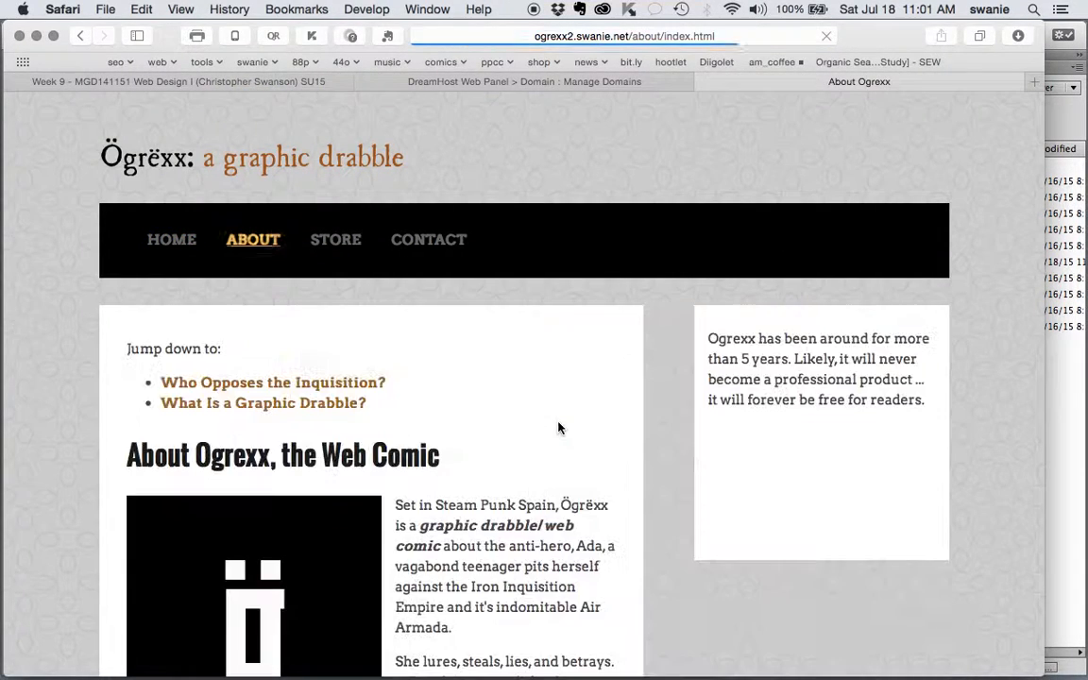
pyautogui.scroll(-5, 548, 432)
pyautogui.scroll(-20, 549, 434)
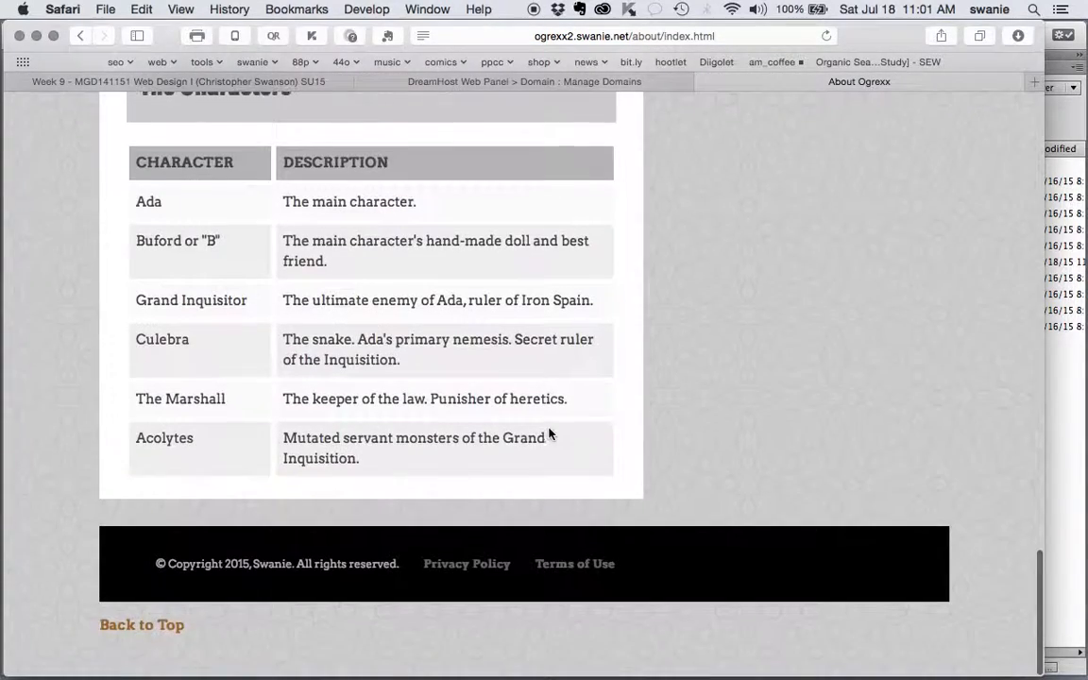
pyautogui.click(132, 624)
pyautogui.scroll(2, 589, 523)
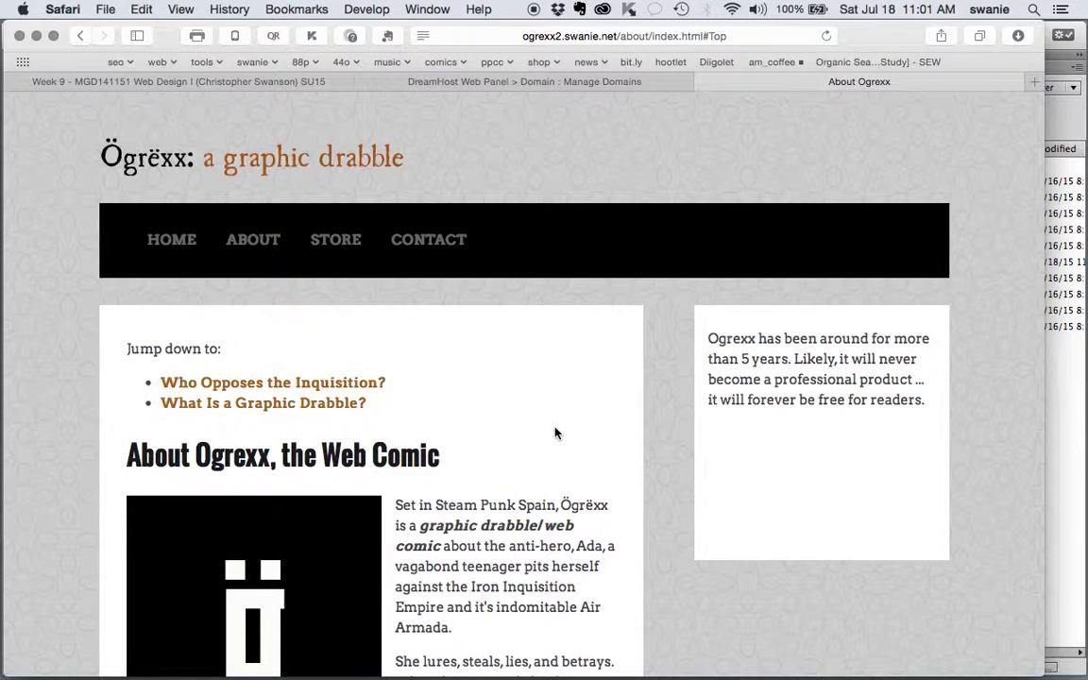
# - Return to Dreamweaver and show the ogrexx2 site's local files
pyautogui.moveTo(477, 676)
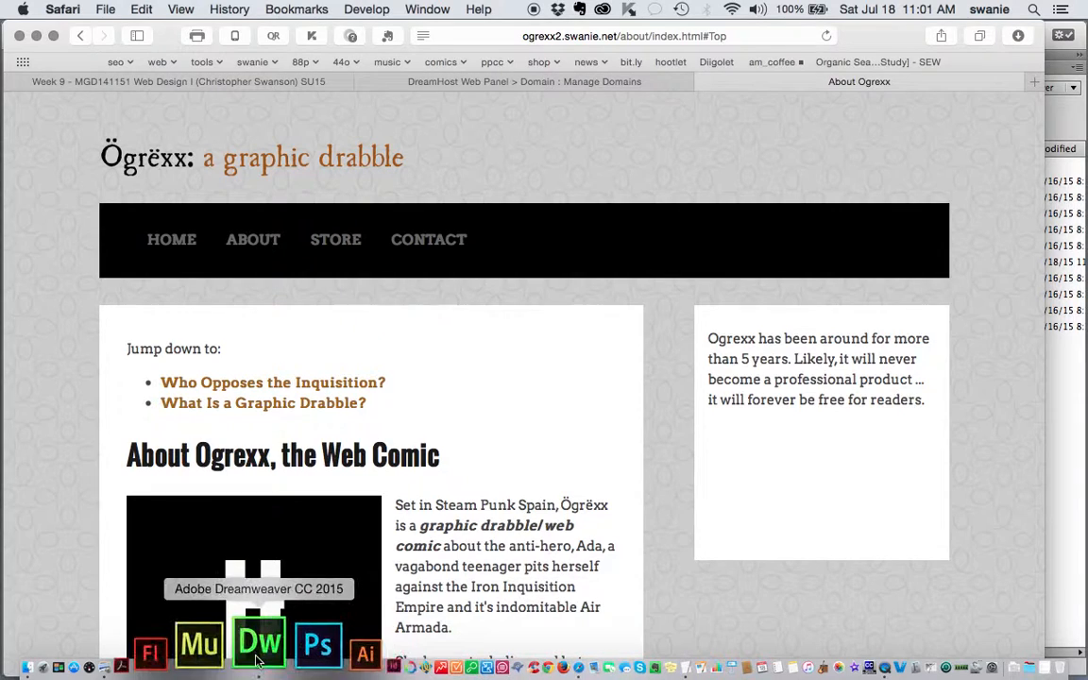
pyautogui.click(258, 661)
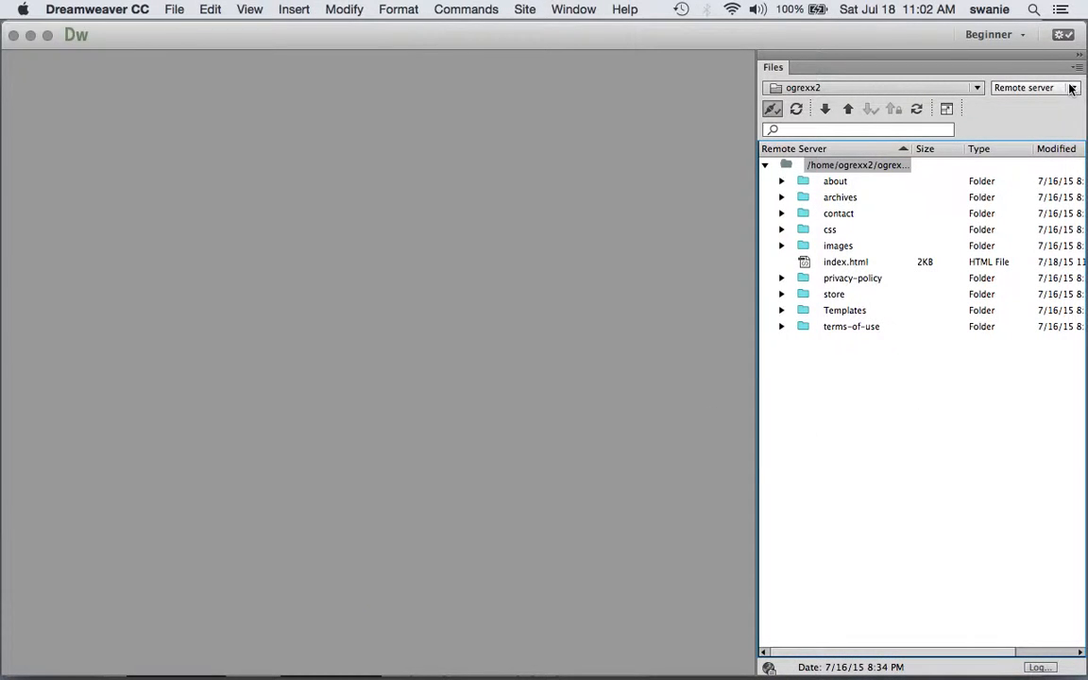
pyautogui.click(1073, 88)
pyautogui.click(1052, 69)
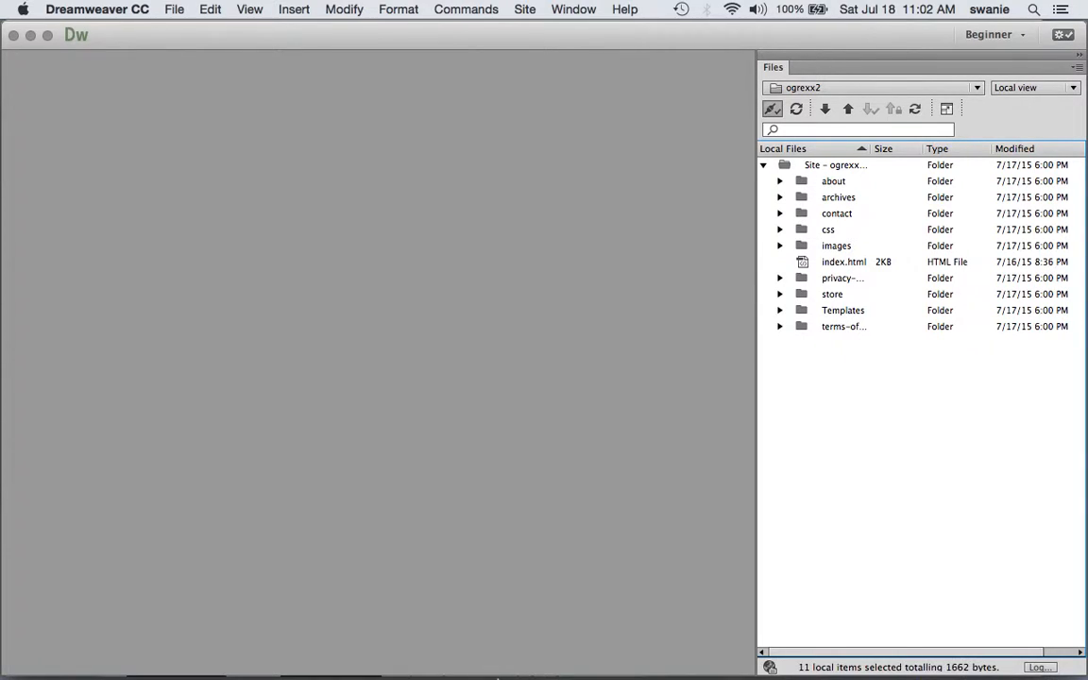
# - Switch back to Safari and review the live About page's sections down to the footer and back up
pyautogui.click(487, 669)
pyautogui.scroll(-10, 522, 498)
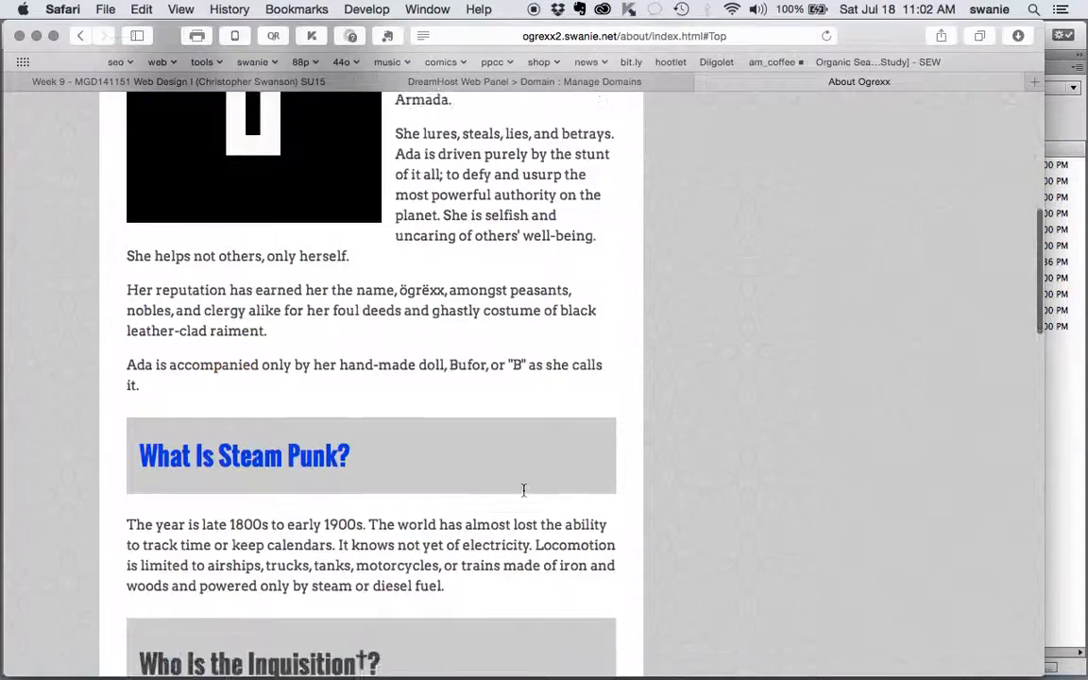
pyautogui.scroll(-12, 524, 495)
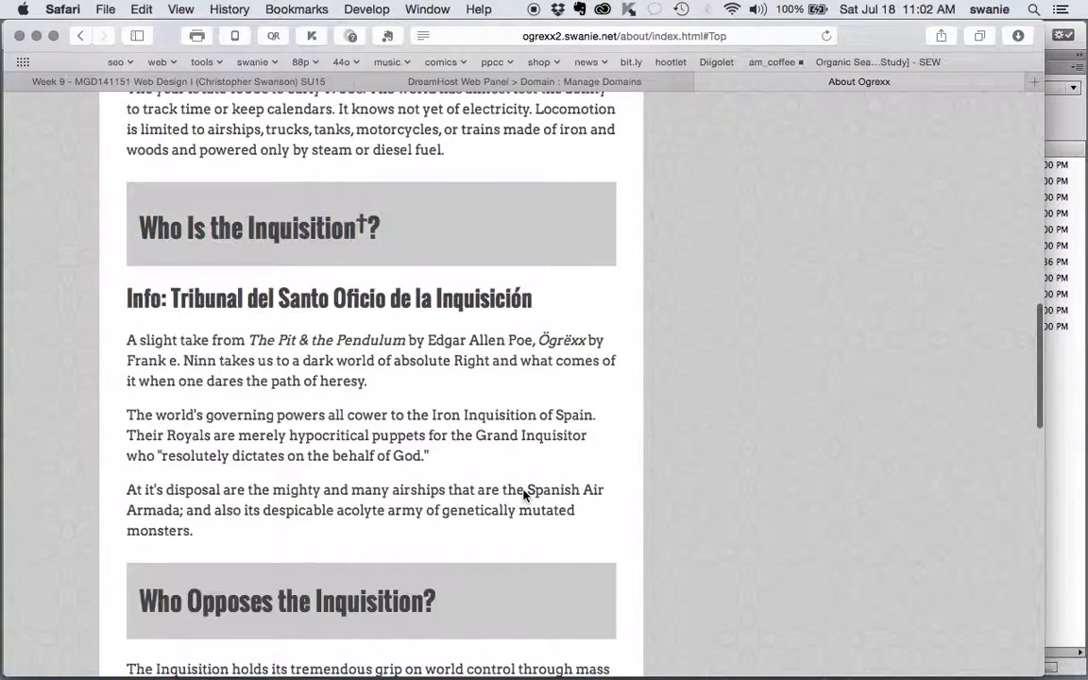
pyautogui.scroll(-12, 524, 496)
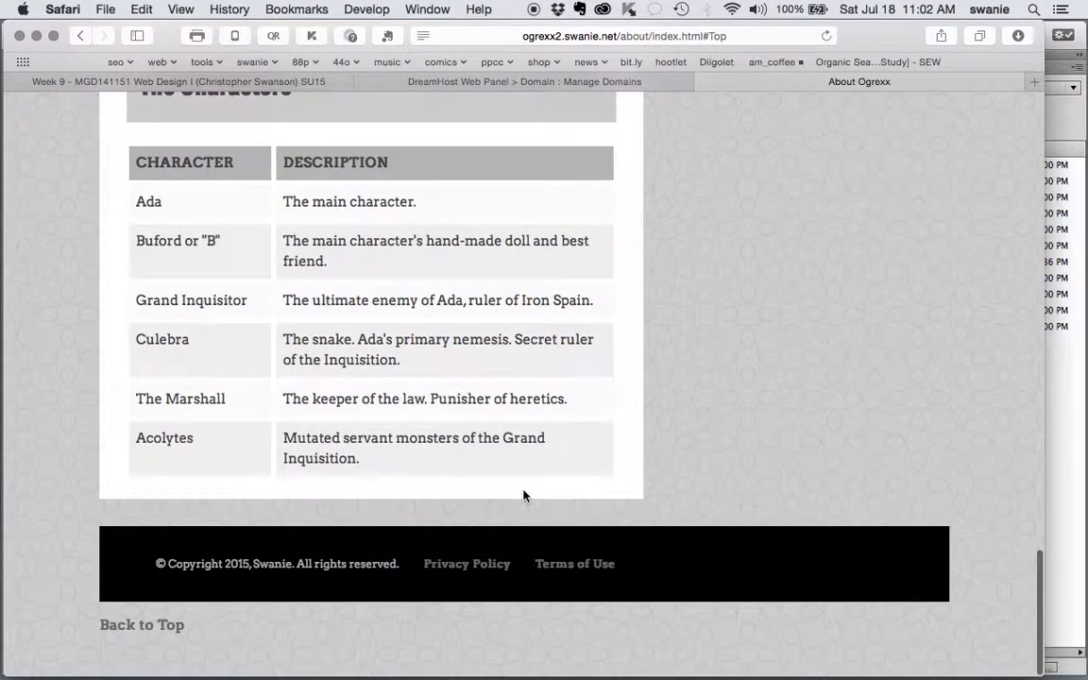
pyautogui.scroll(10, 525, 496)
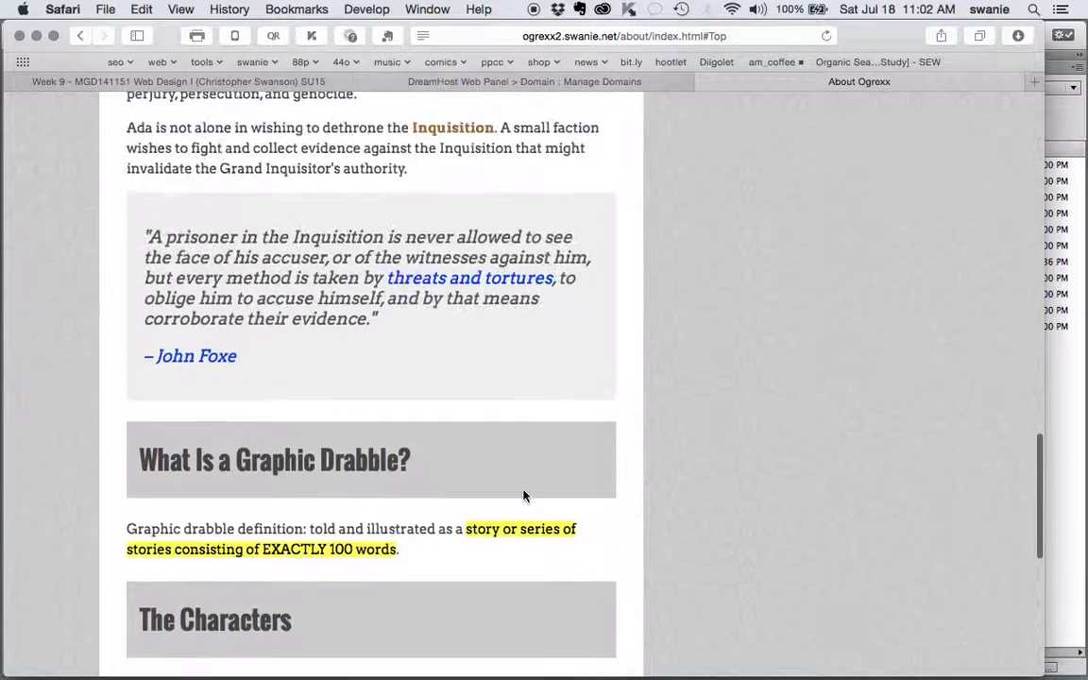
# - Go back up the live About page and highlight the paragraph beginning "She lures, steals, lies, and betrays"
pyautogui.scroll(1, 524, 496)
pyautogui.scroll(6, 524, 496)
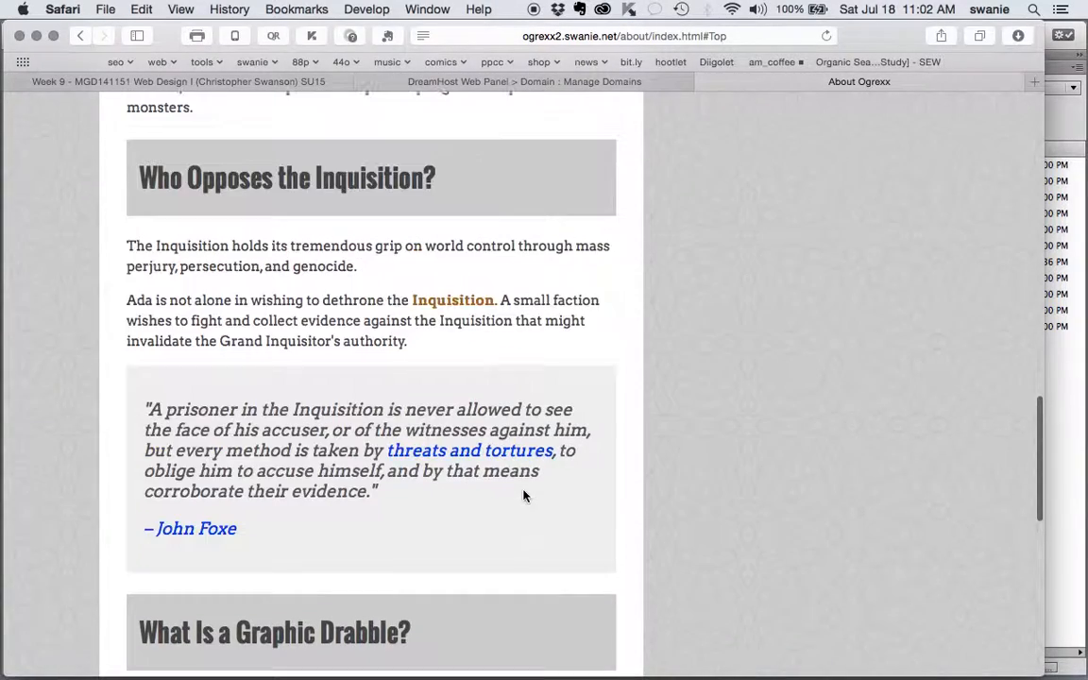
pyautogui.scroll(16, 524, 491)
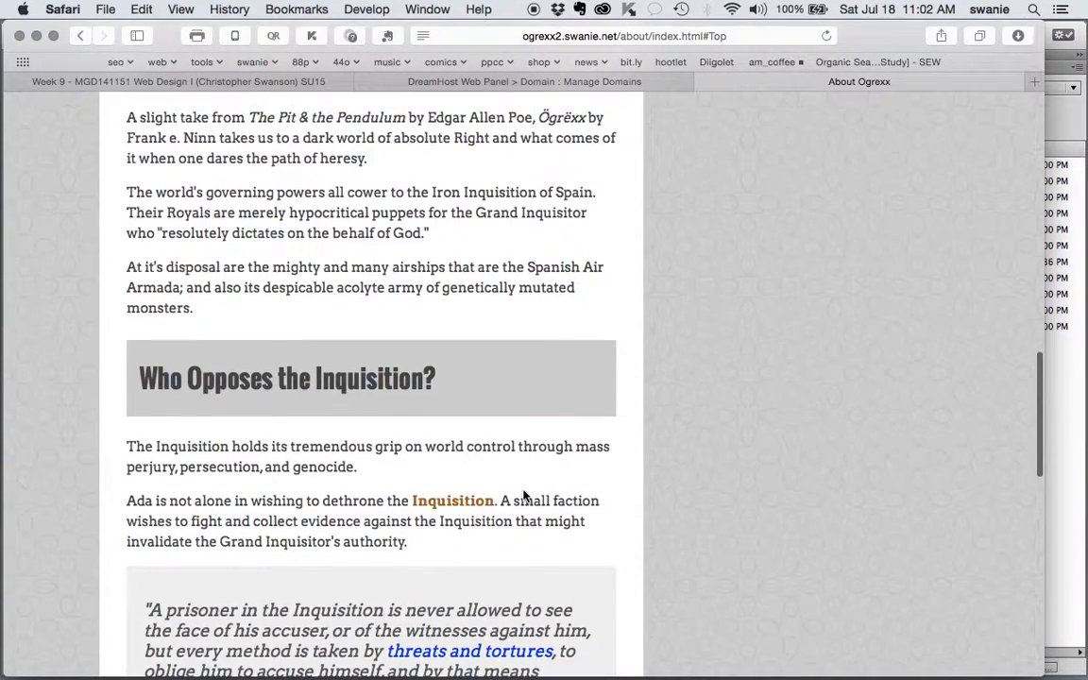
pyautogui.scroll(20, 524, 490)
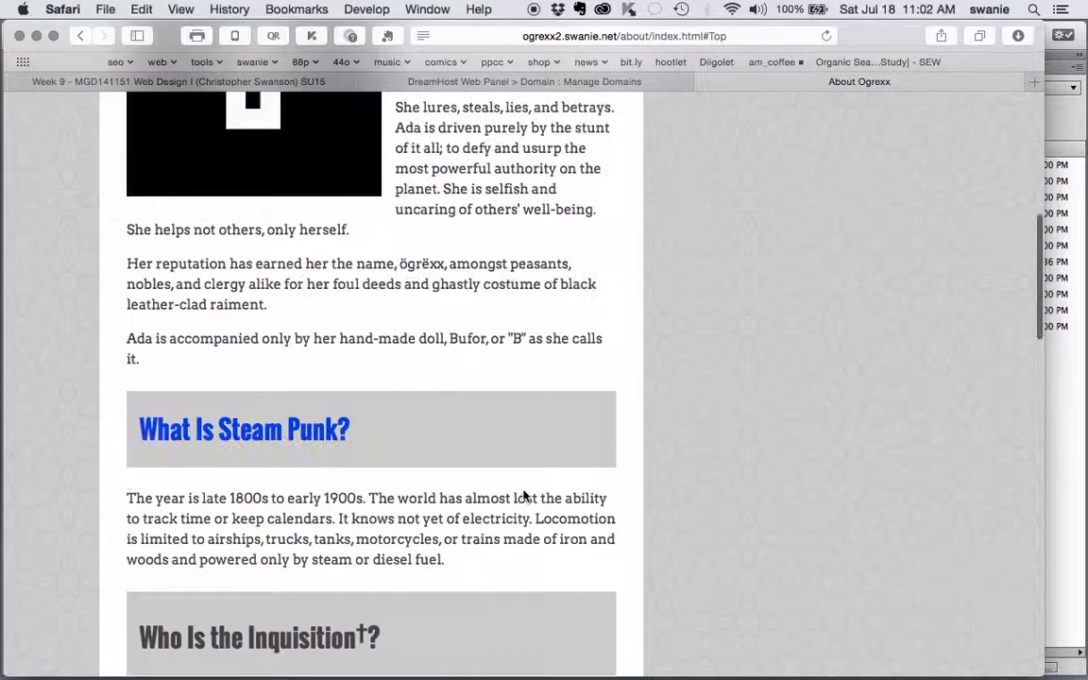
pyautogui.scroll(-12, 524, 490)
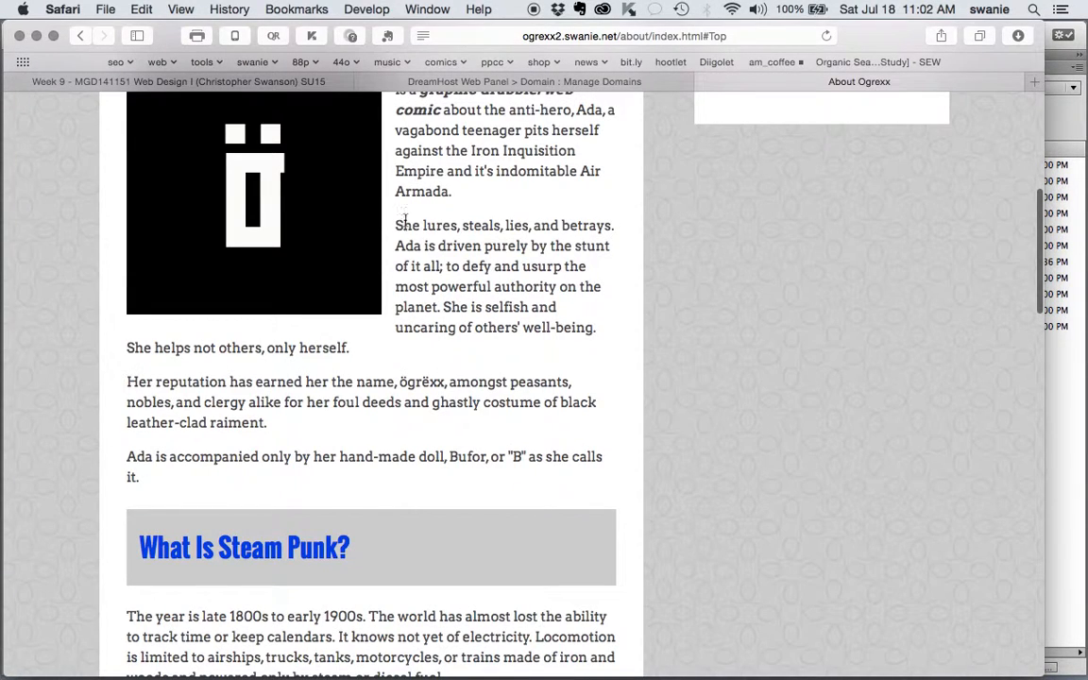
pyautogui.moveTo(404, 231); pyautogui.dragTo(600, 337)
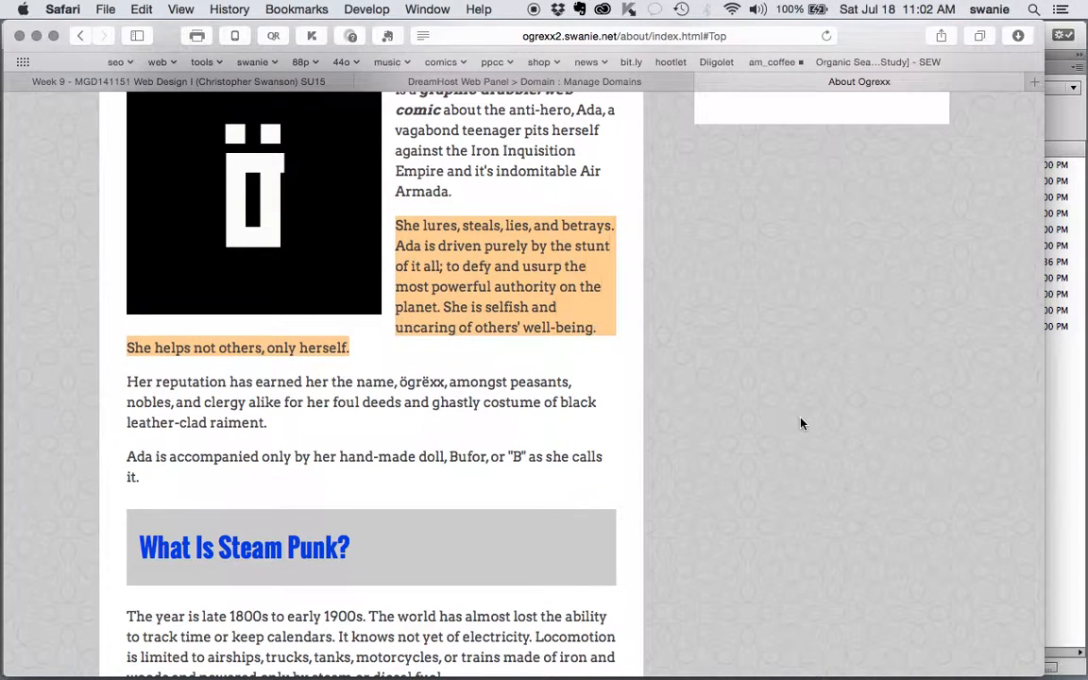
pyautogui.scroll(3, 801, 424)
# - Switch to Dreamweaver and open index.html from the local about folder
pyautogui.moveTo(510, 670)
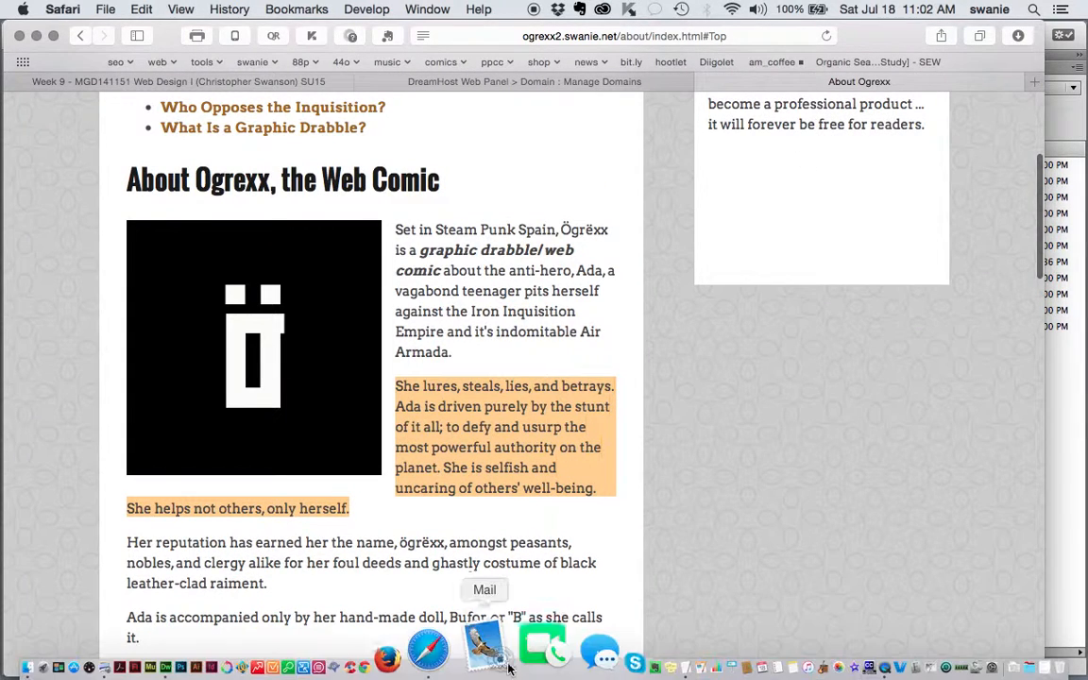
pyautogui.click(260, 661)
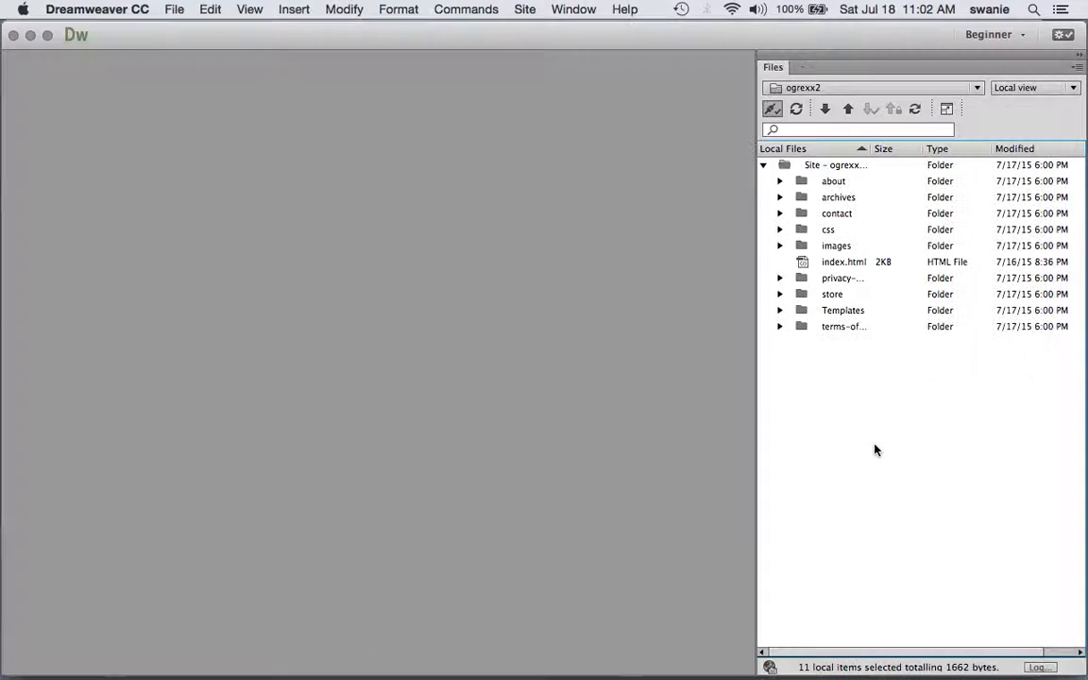
pyautogui.click(780, 181)
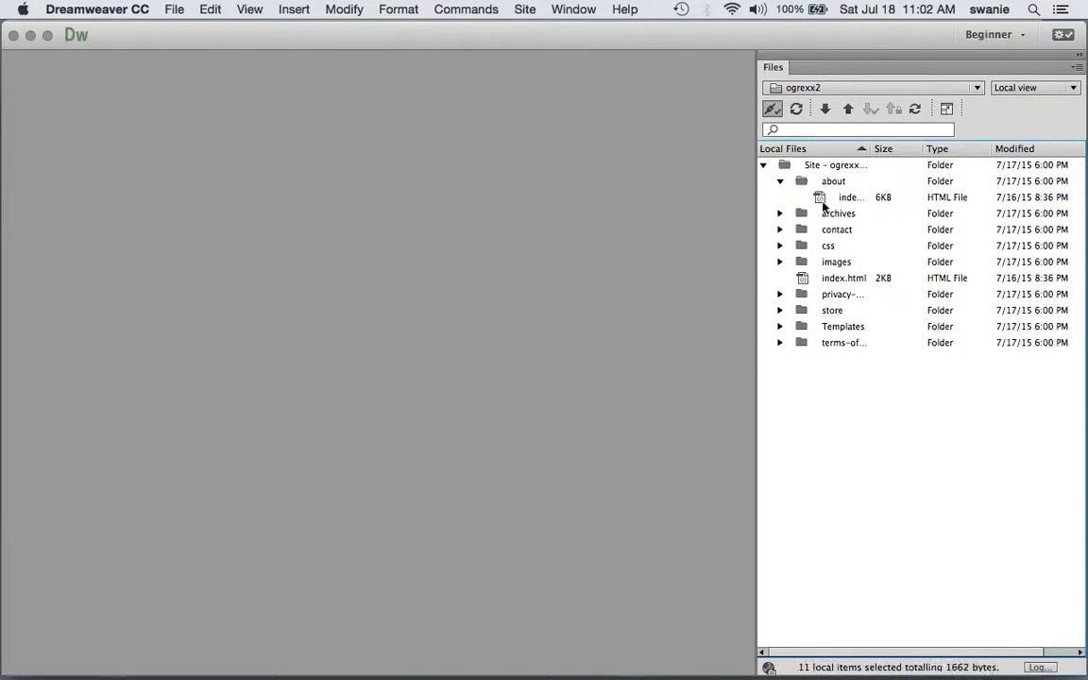
pyautogui.click(821, 198)
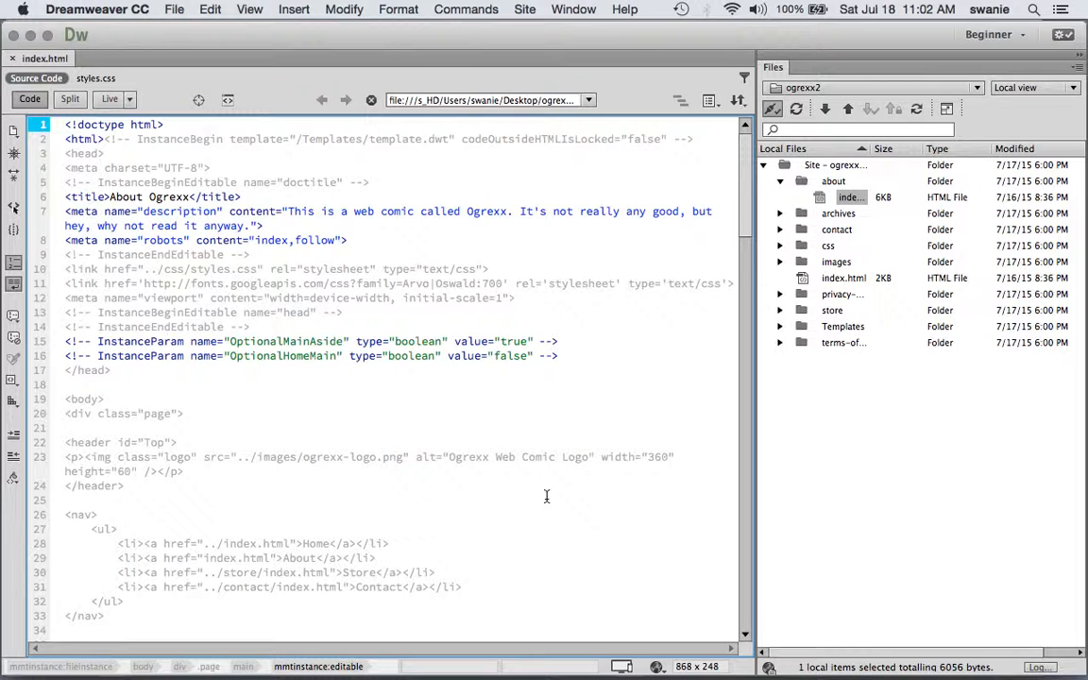
# - Insert "kills, murders," before "lures" in the paragraph on line 52, and save and close the page
pyautogui.scroll(-3, 546, 496)
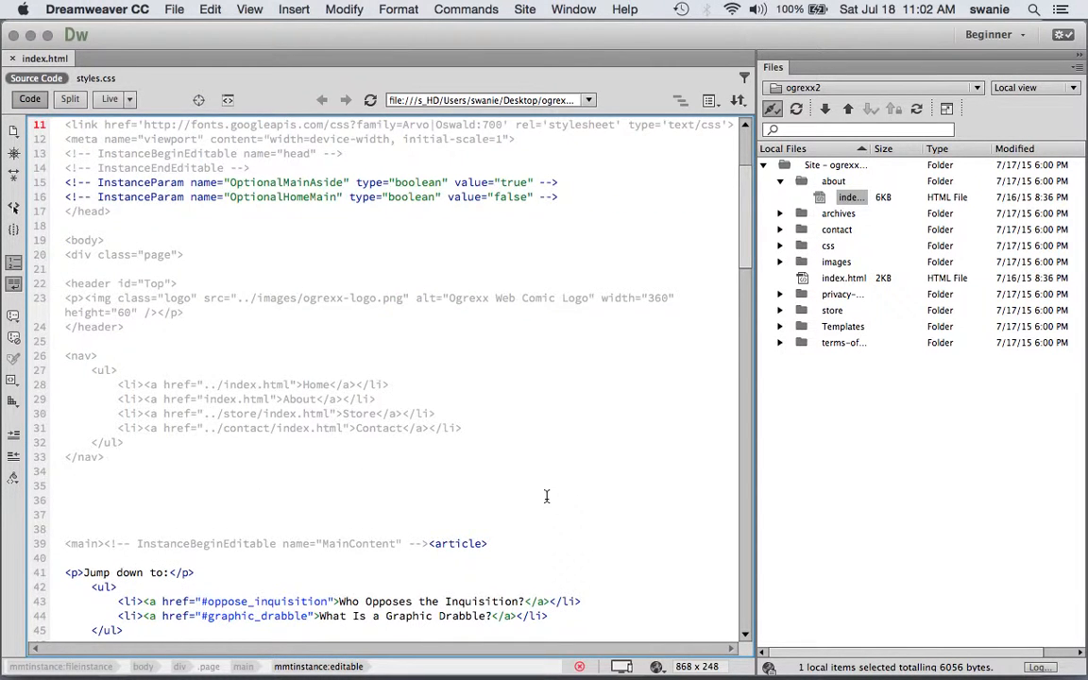
pyautogui.scroll(-3, 546, 496)
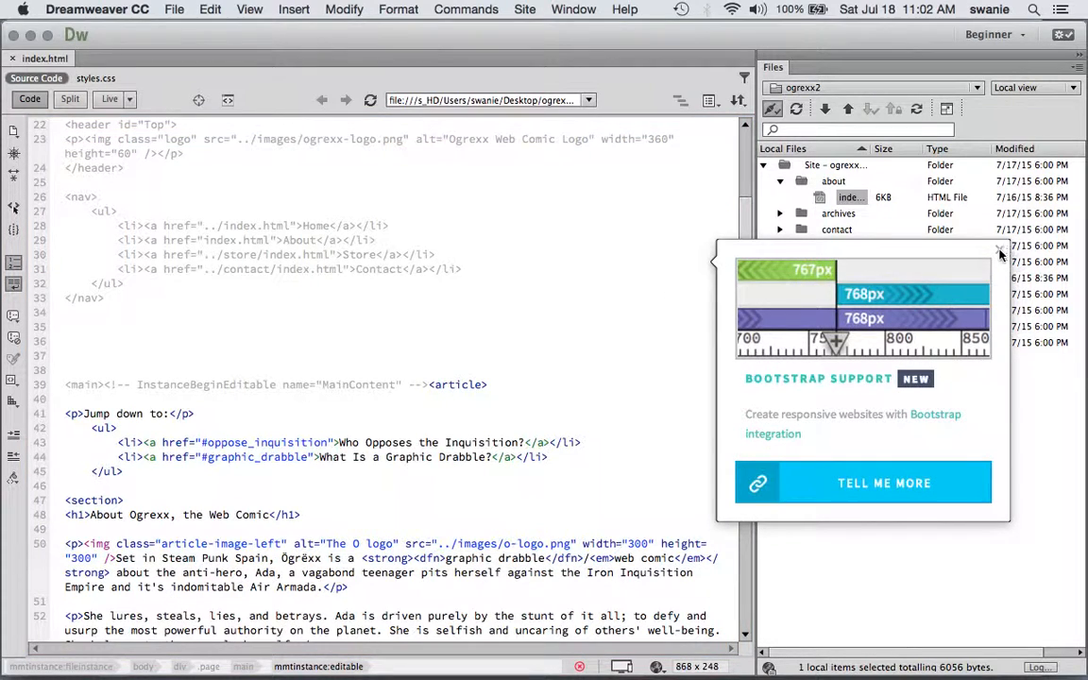
pyautogui.click(999, 253)
pyautogui.moveTo(750, 338); pyautogui.dragTo(748, 348)
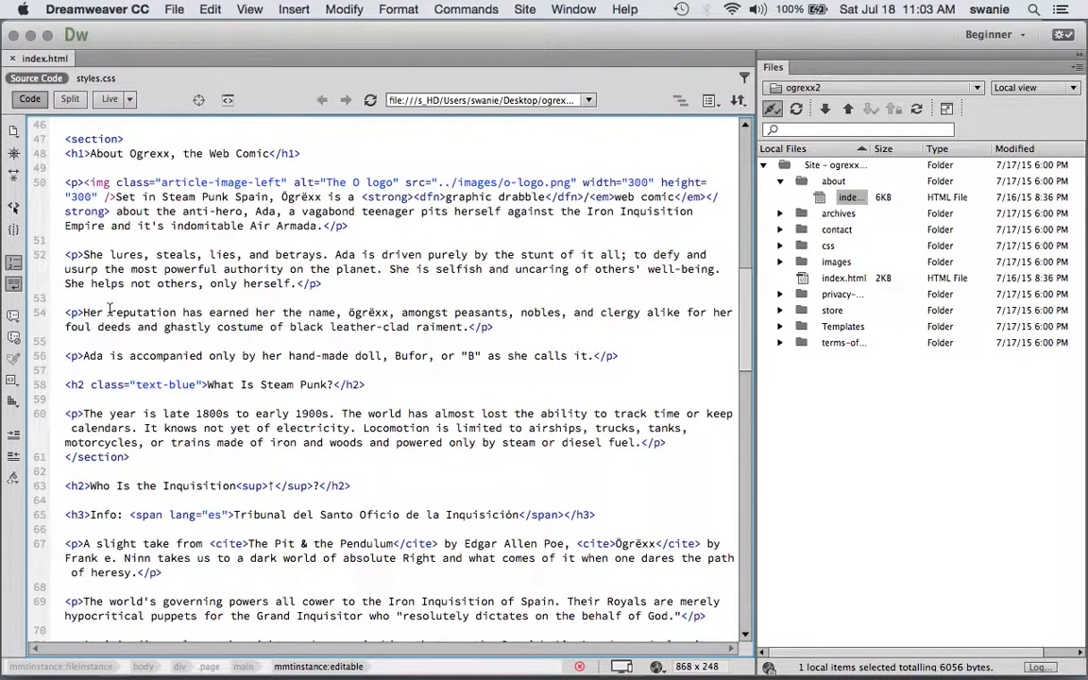
pyautogui.scroll(1, 161, 283)
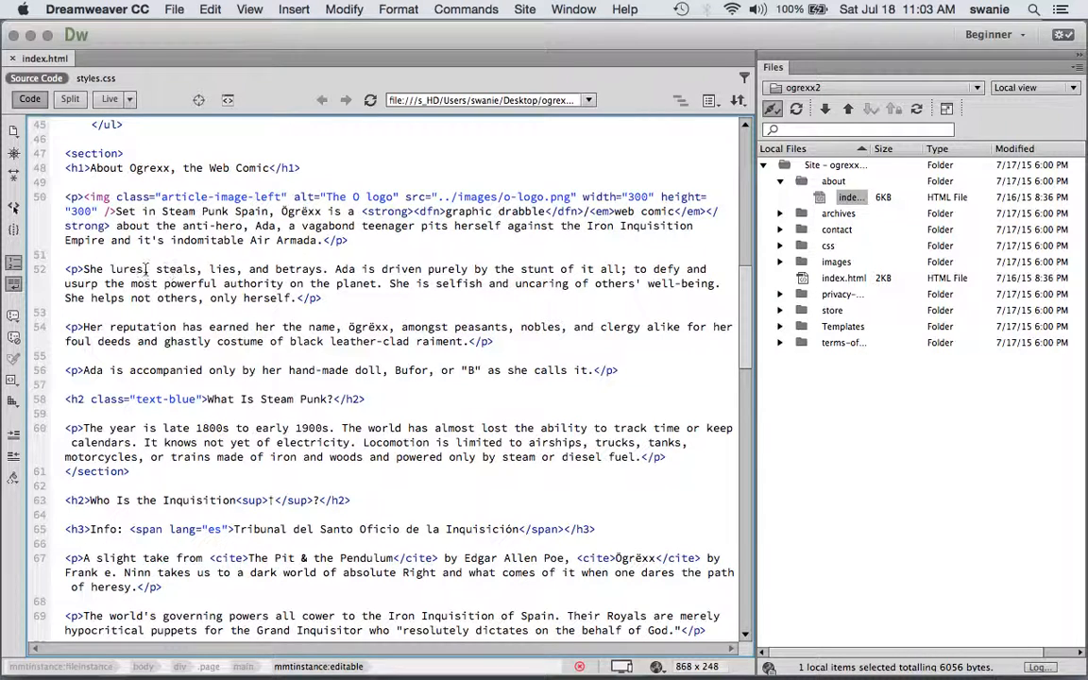
pyautogui.click(110, 272)
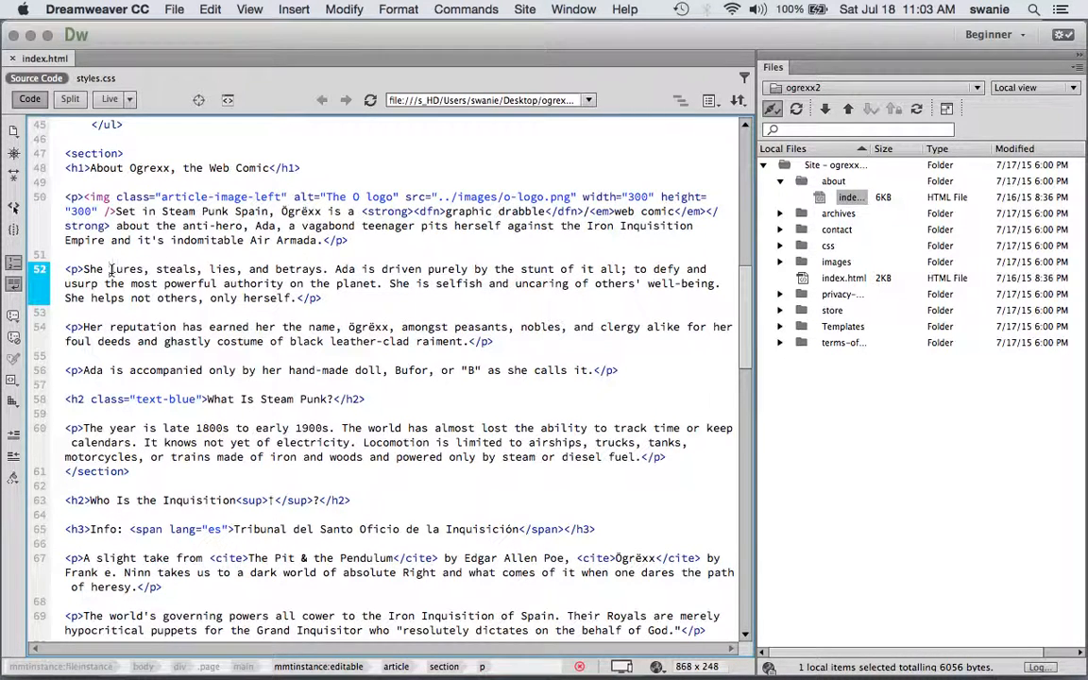
pyautogui.write('al')
pyautogui.press('BackSpace')
pyautogui.press('BackSpace')
pyautogui.write('kills, murd')
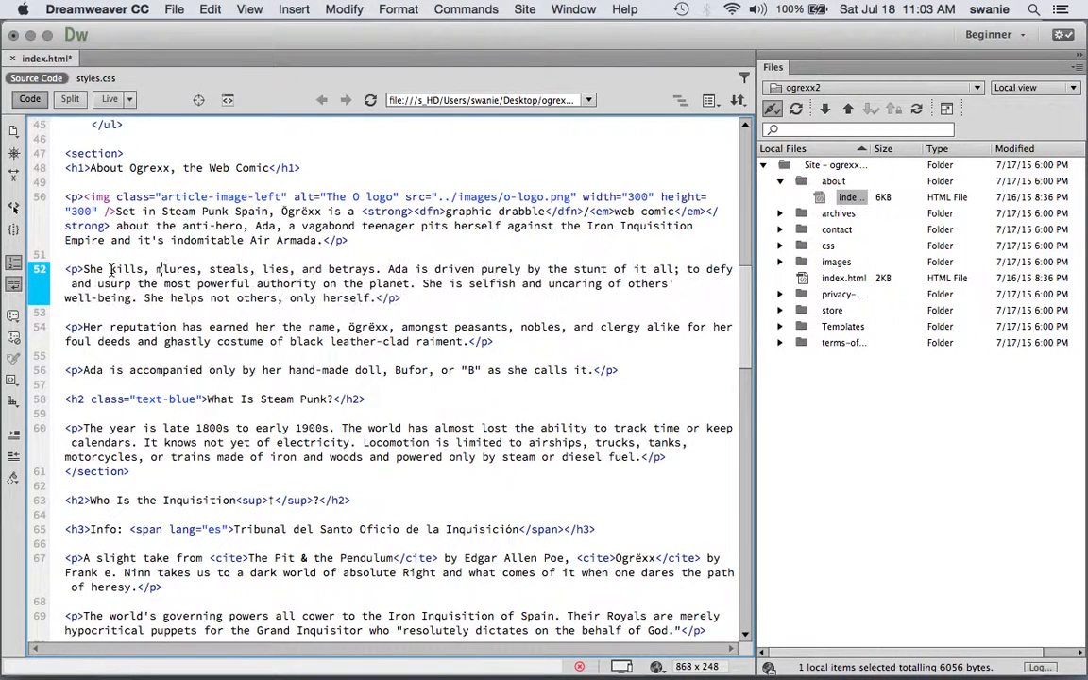
pyautogui.write('ers,')
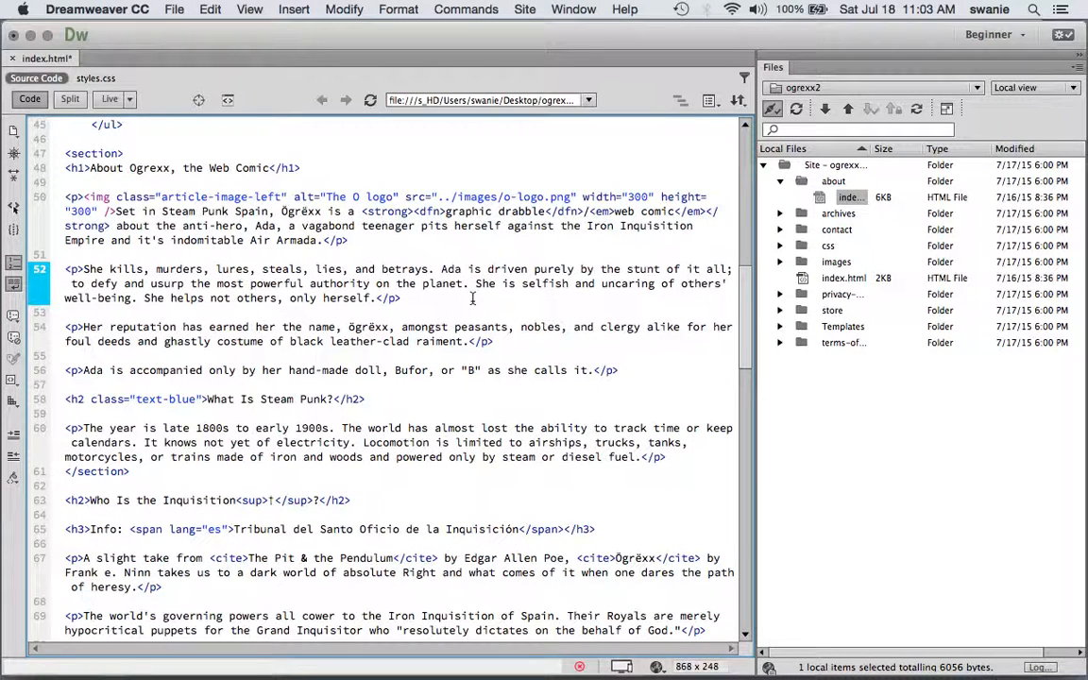
pyautogui.press('super+s')
pyautogui.click(13, 59)
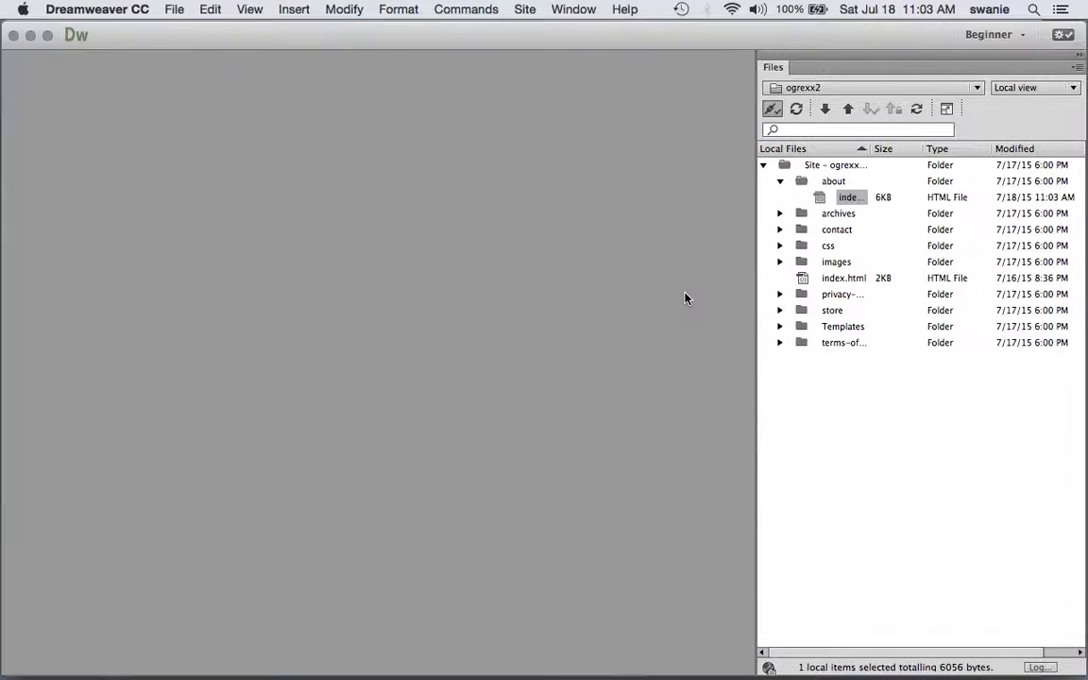
# - Upload the about folder's index.html to the remote server without its dependent files
pyautogui.click(819, 199)
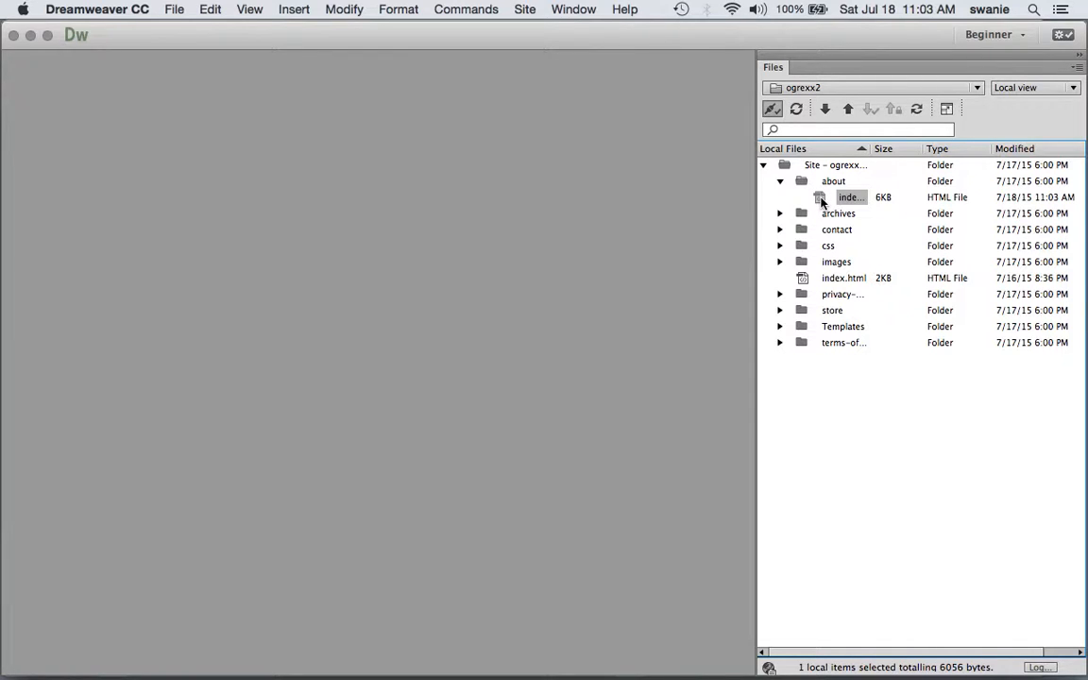
pyautogui.click(848, 110)
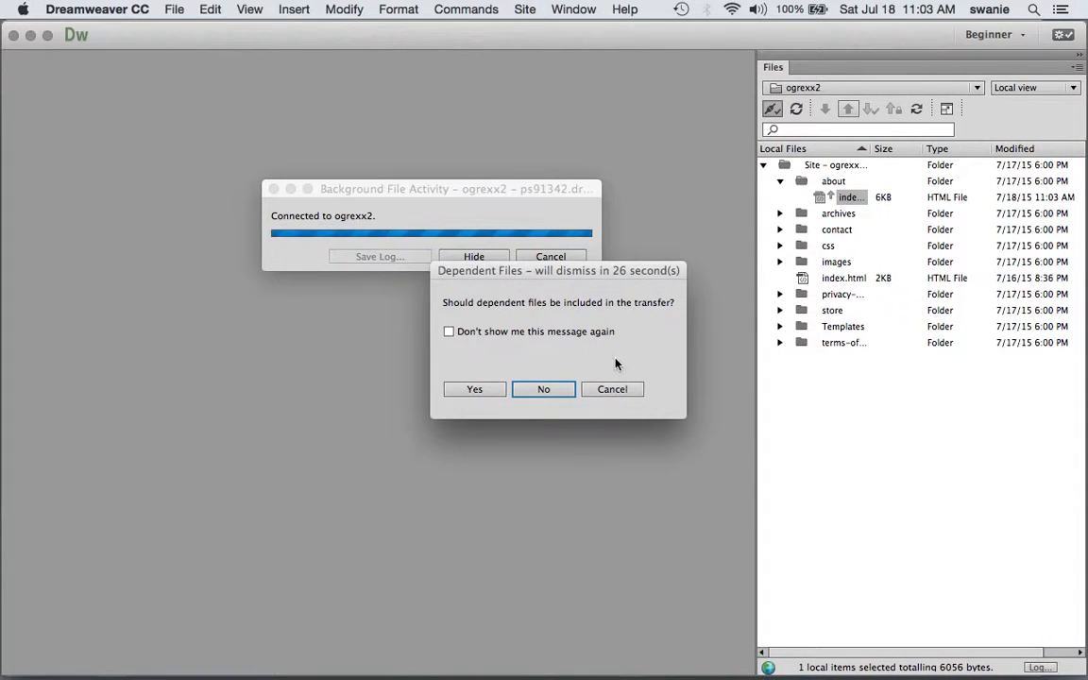
pyautogui.click(556, 391)
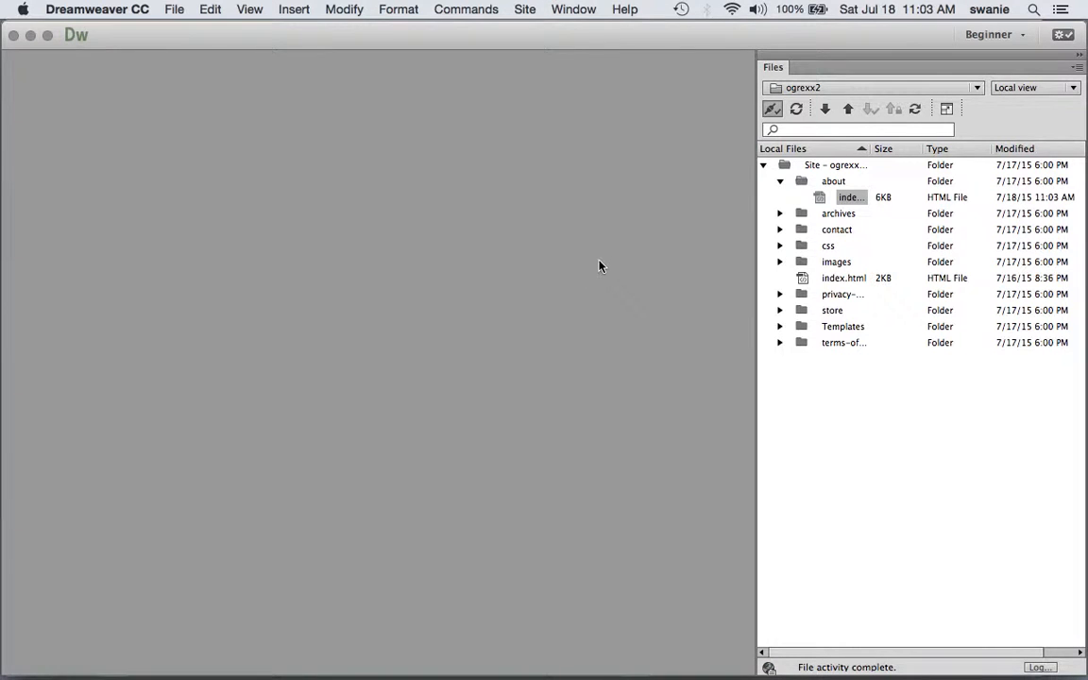
# - Switch to Safari, reload the live About page, check the "She kills, murders" paragraph, and look over the page back to its top
pyautogui.moveTo(711, 677)
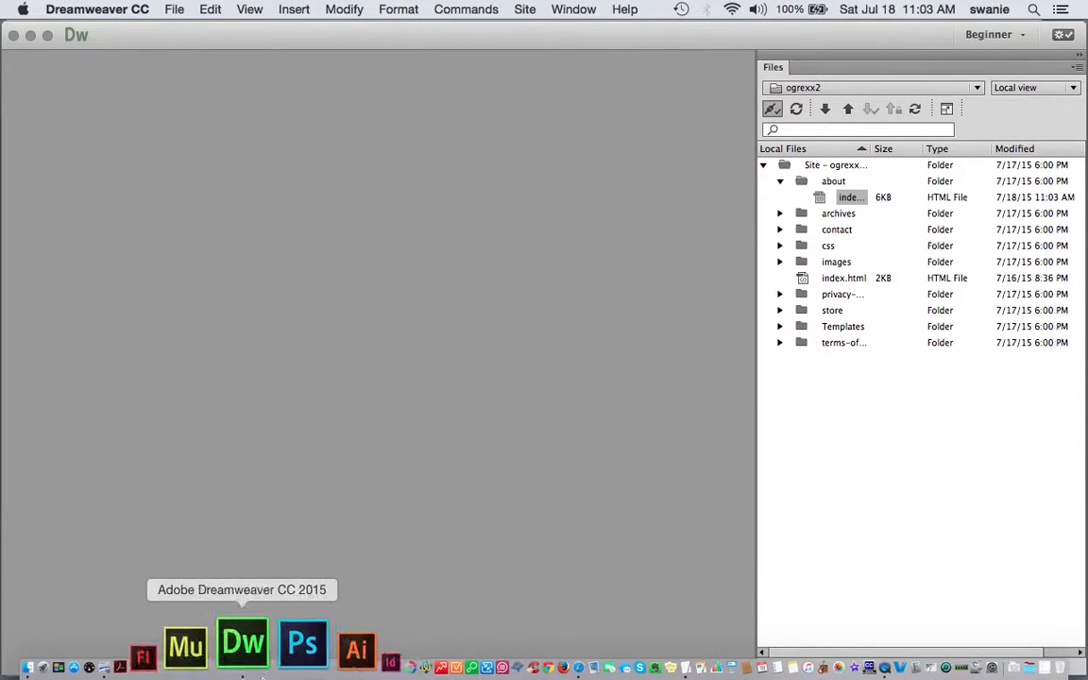
pyautogui.click(487, 652)
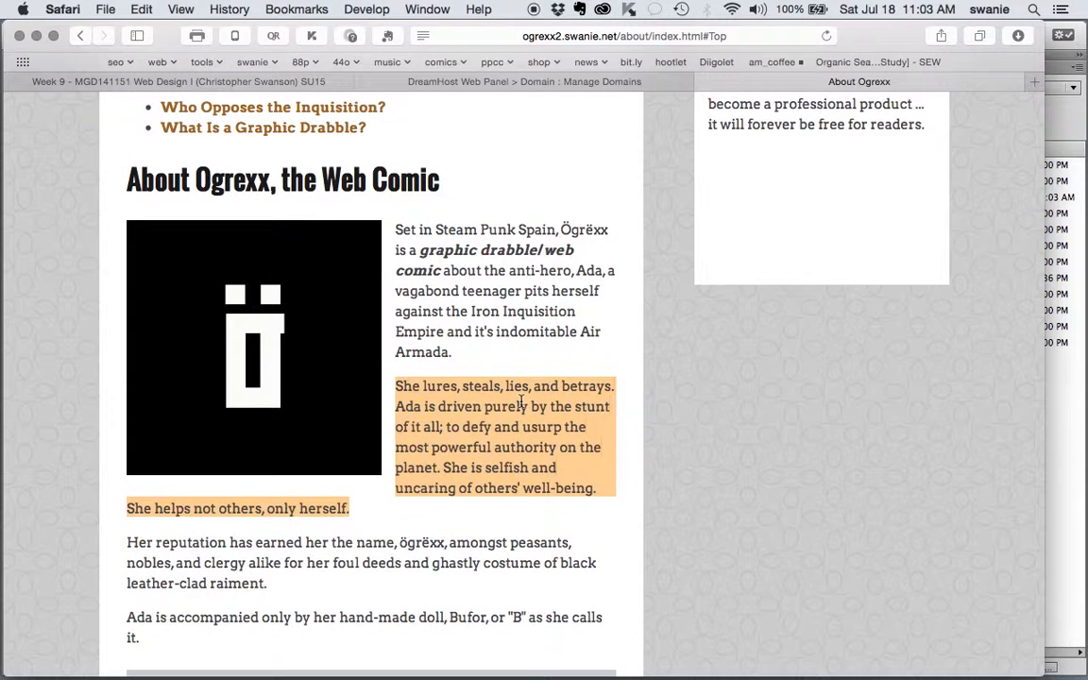
pyautogui.click(417, 385)
pyautogui.tripleClick(417, 385)
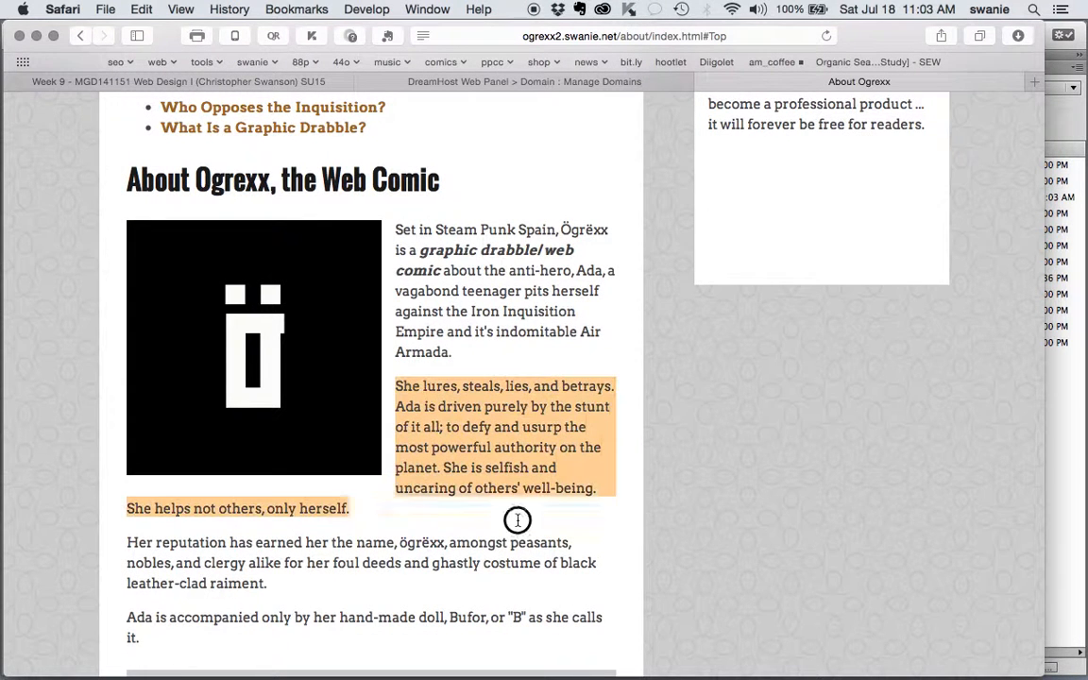
pyautogui.click(827, 36)
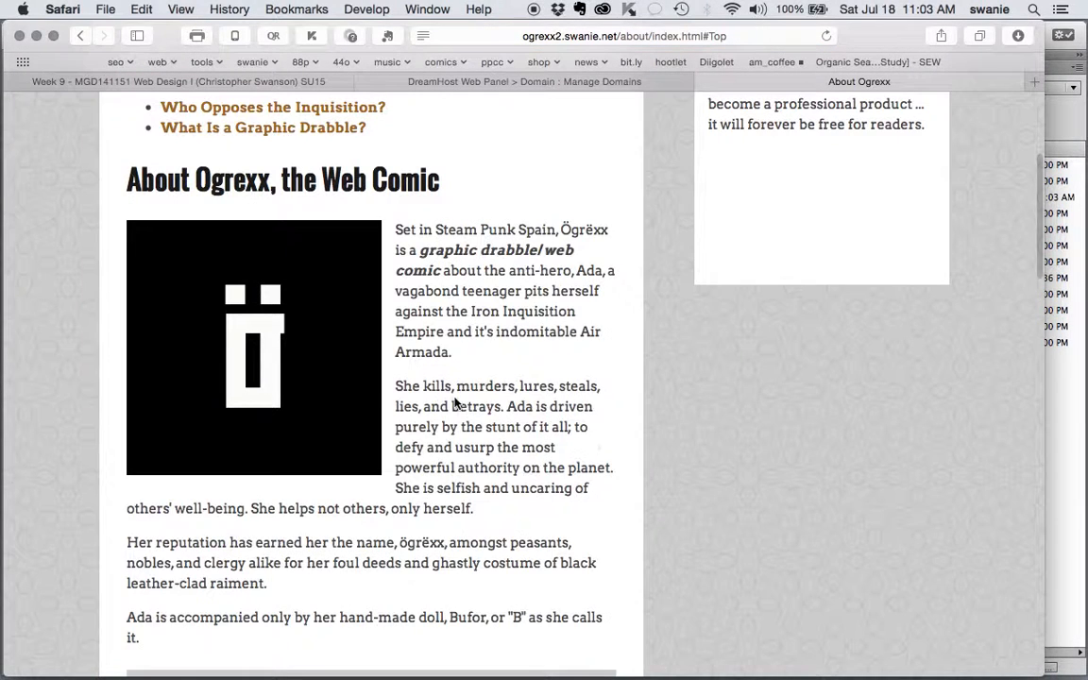
pyautogui.click(427, 386)
pyautogui.moveTo(427, 387); pyautogui.dragTo(416, 405)
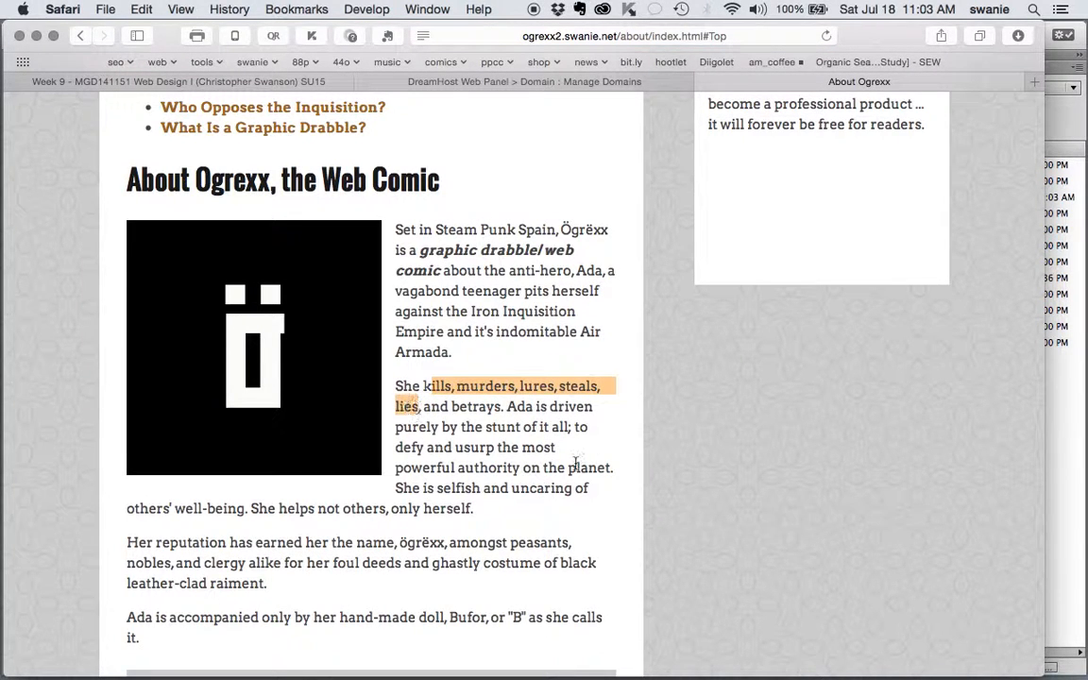
pyautogui.click(416, 405)
pyautogui.scroll(2, 576, 463)
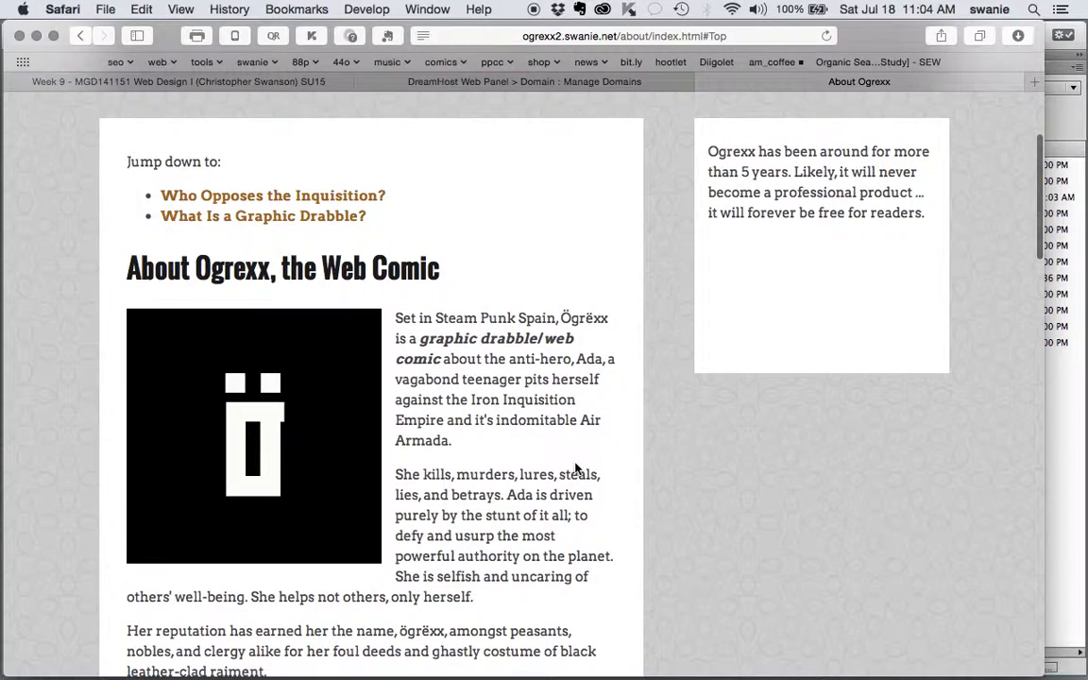
pyautogui.scroll(4, 575, 469)
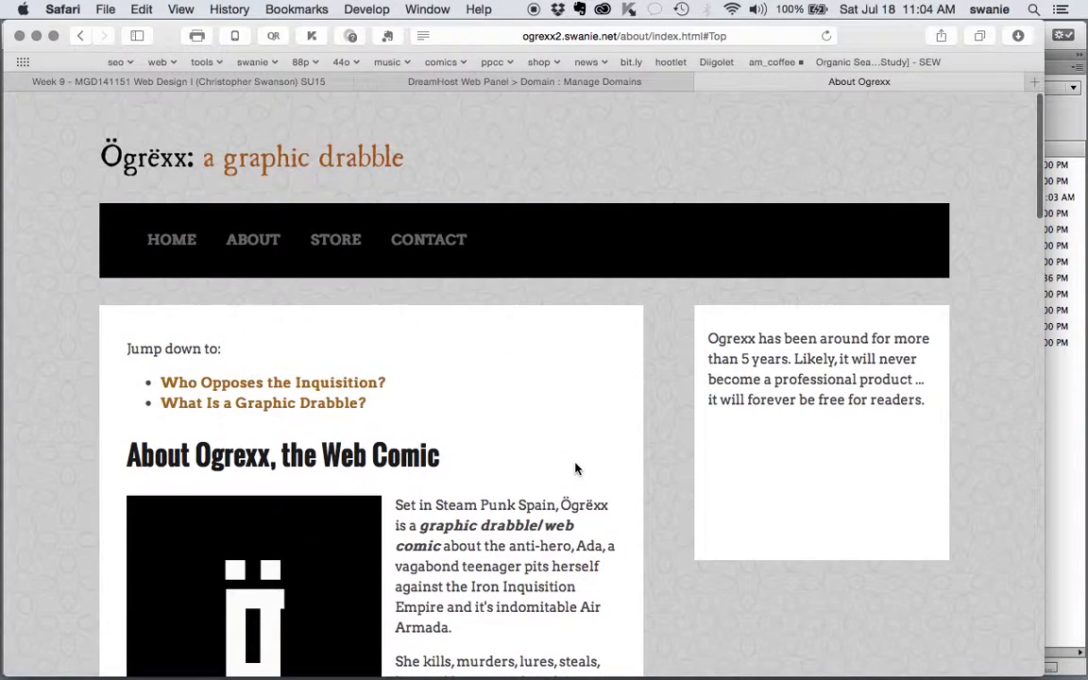
pyautogui.scroll(-15, 575, 467)
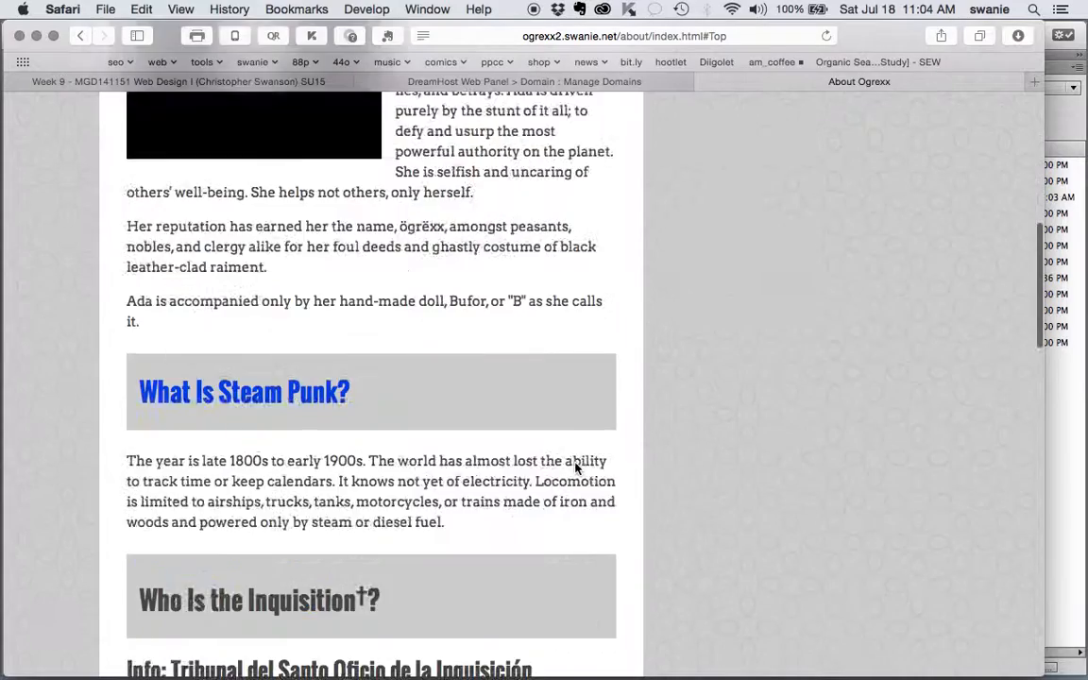
pyautogui.scroll(-10, 575, 464)
pyautogui.scroll(20, 575, 466)
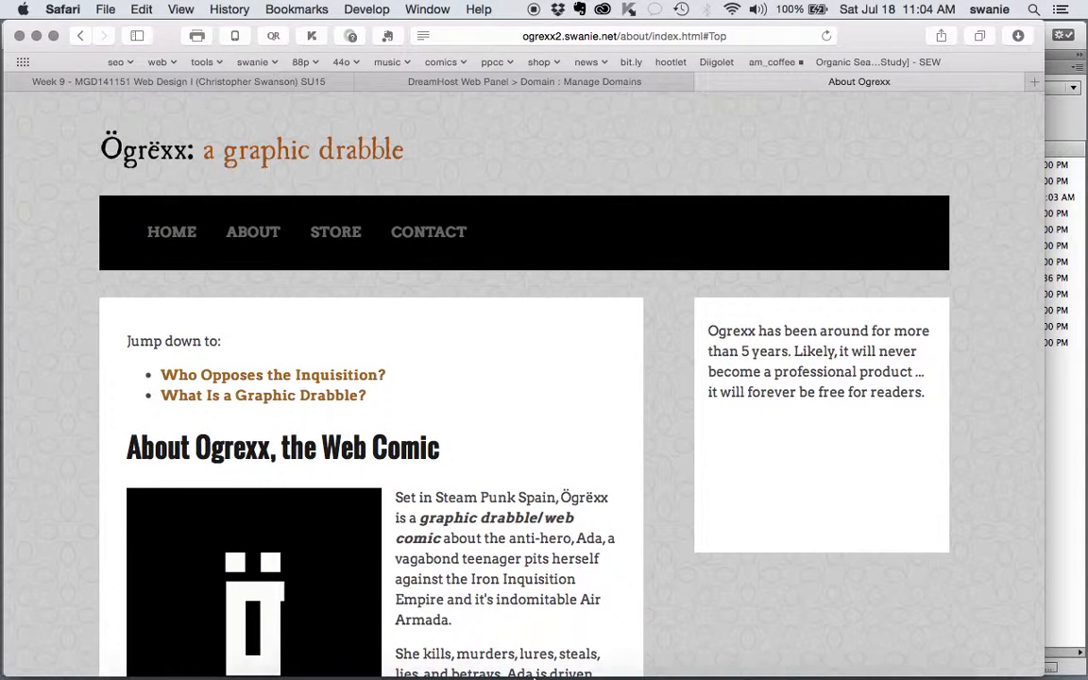
# - Switch to Dreamweaver and open template.dwt from the local Templates folder
pyautogui.moveTo(534, 678)
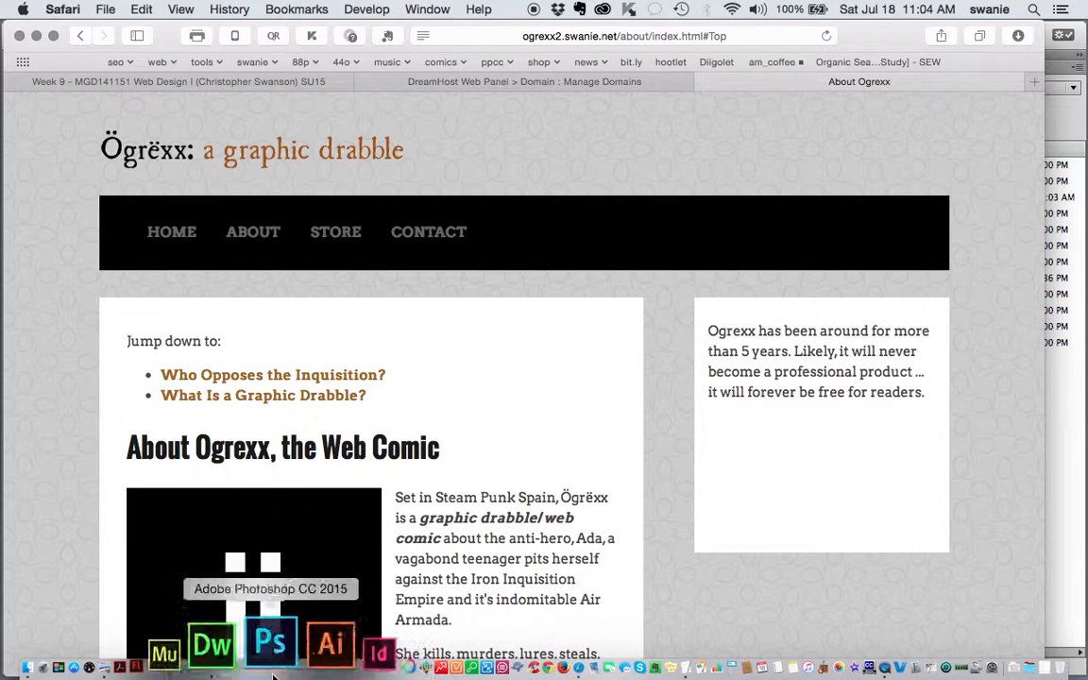
pyautogui.click(258, 673)
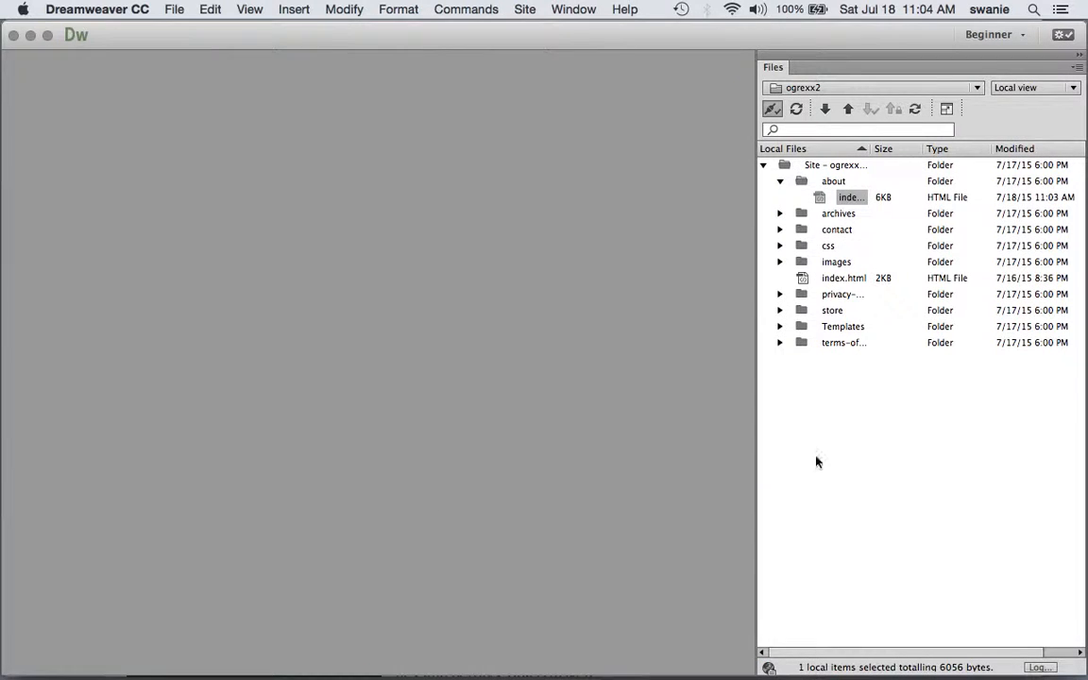
pyautogui.click(780, 328)
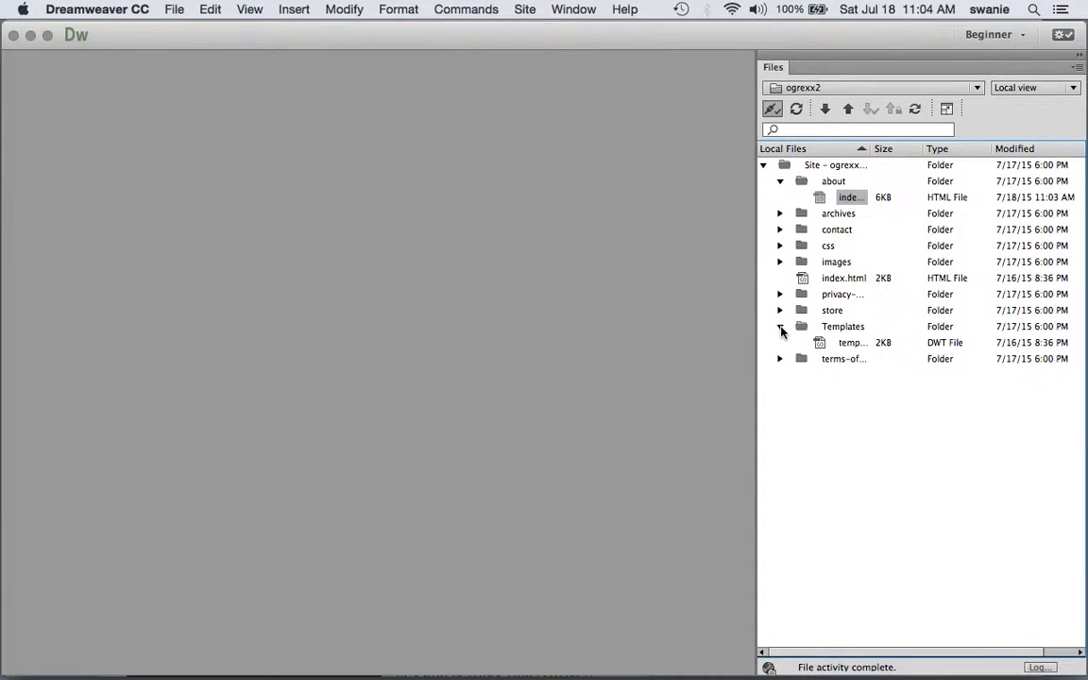
pyautogui.doubleClick(820, 344)
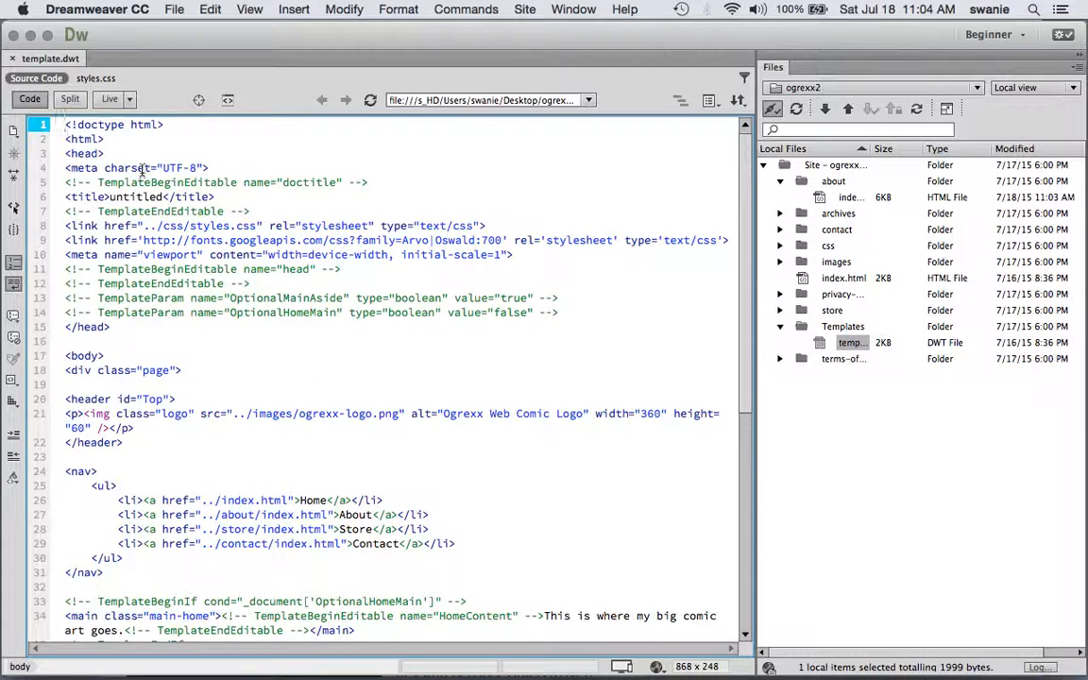
# - Show the template in split view and delete the Store list item from the nav code, leaving no blank line
pyautogui.click(68, 99)
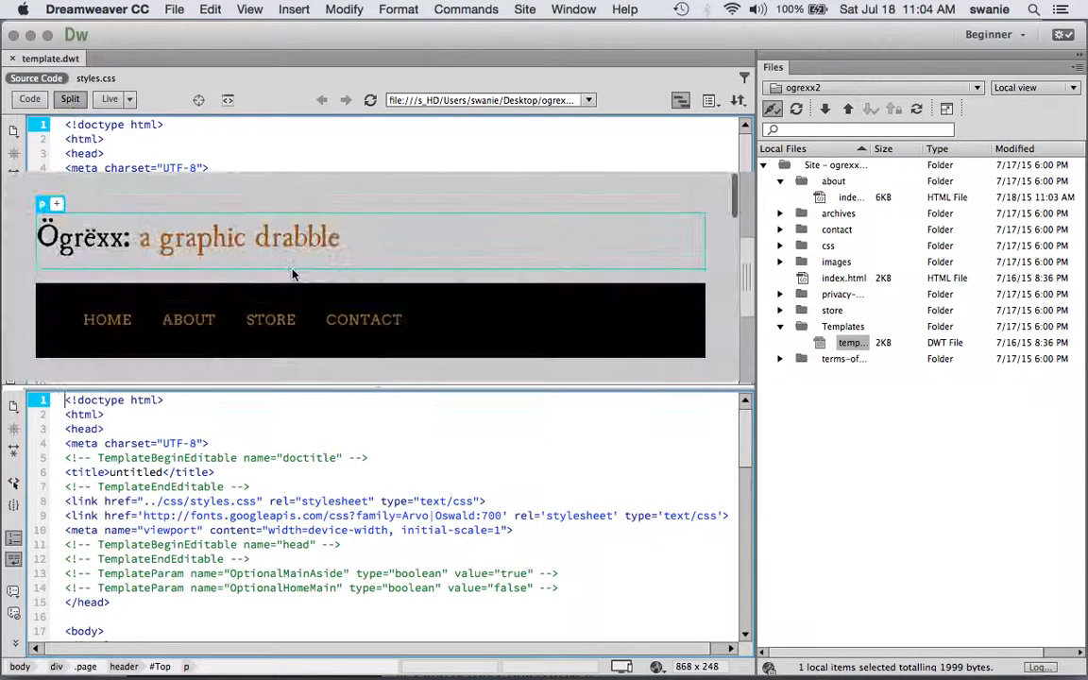
pyautogui.click(324, 321)
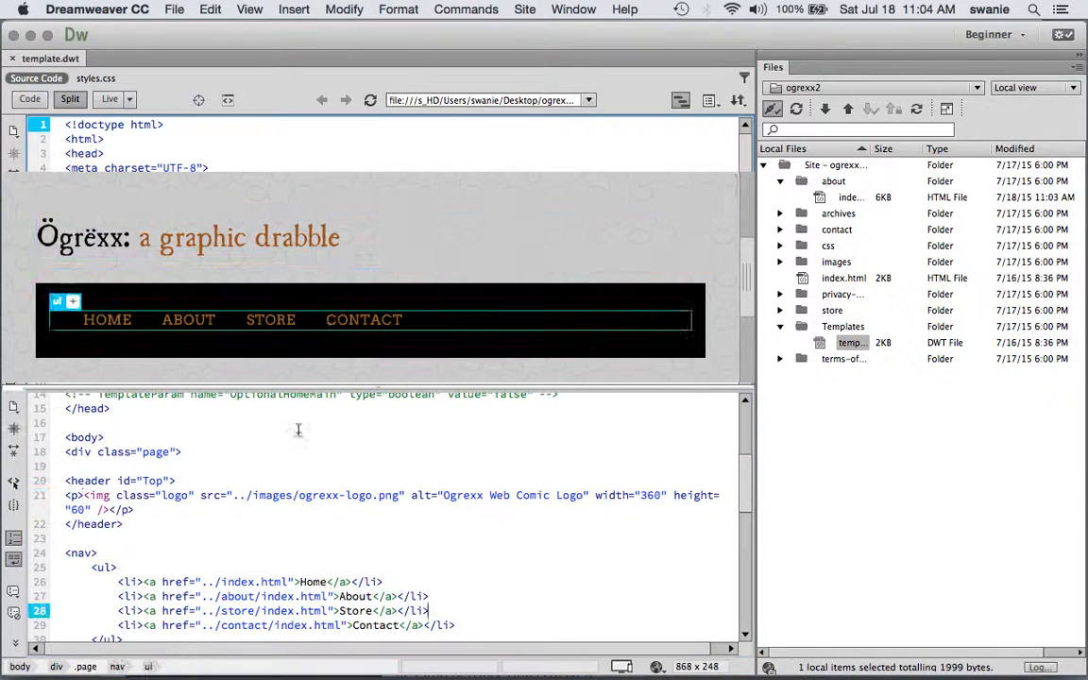
pyautogui.scroll(-3, 311, 444)
pyautogui.moveTo(430, 539); pyautogui.dragTo(109, 539)
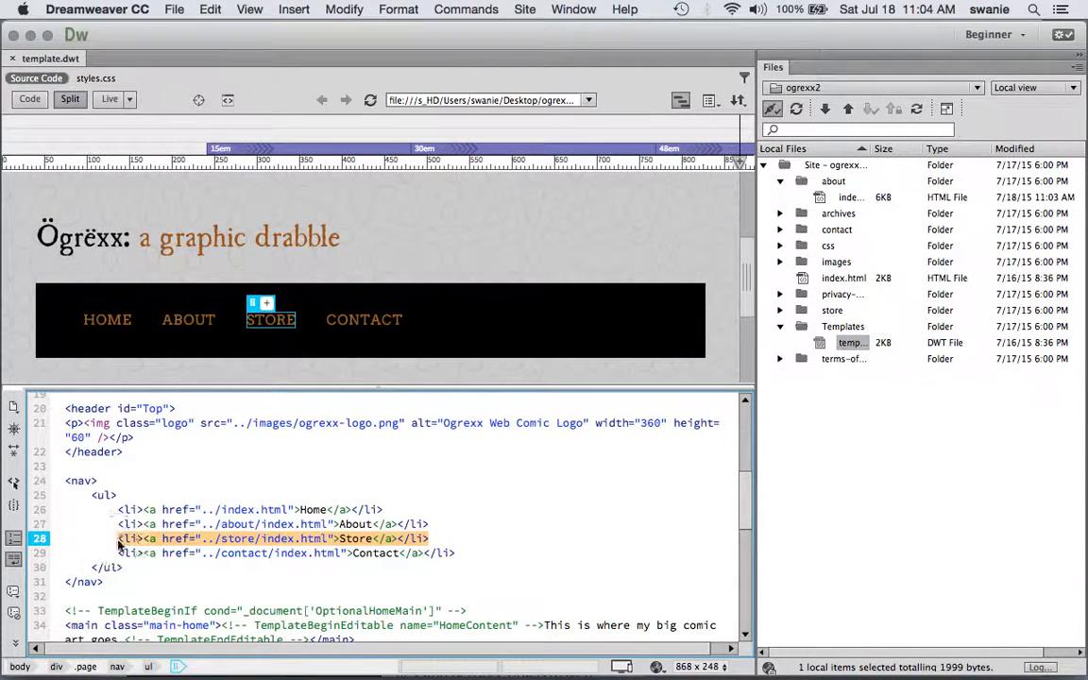
pyautogui.press('BackSpace')
pyautogui.press('BackSpace')
pyautogui.press('BackSpace')
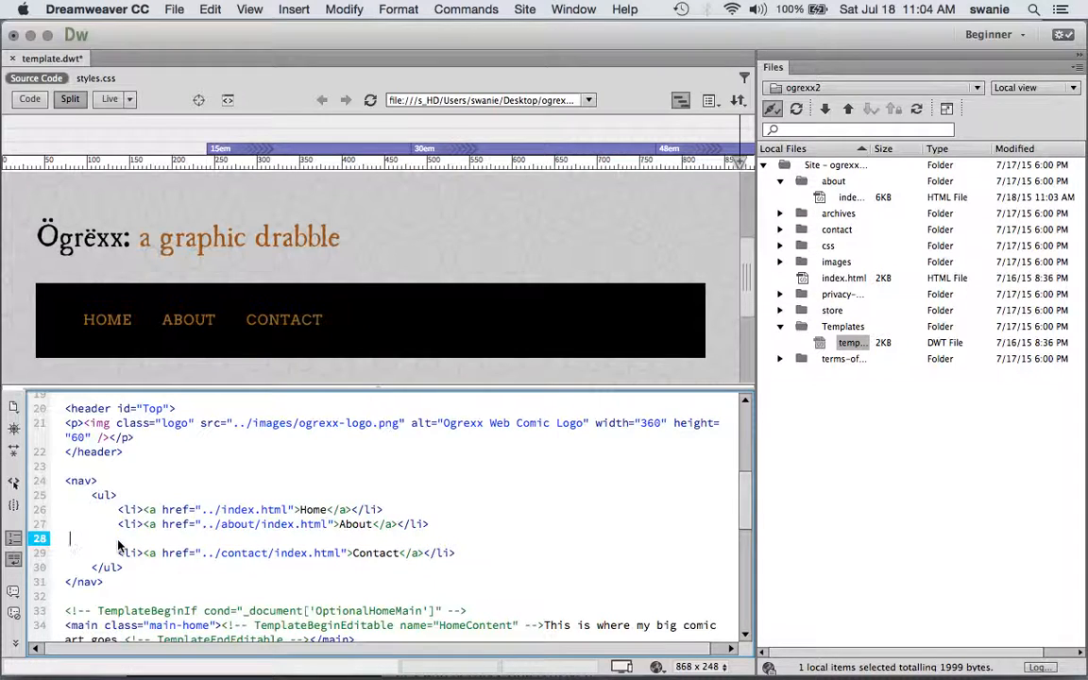
pyautogui.press('Delete')
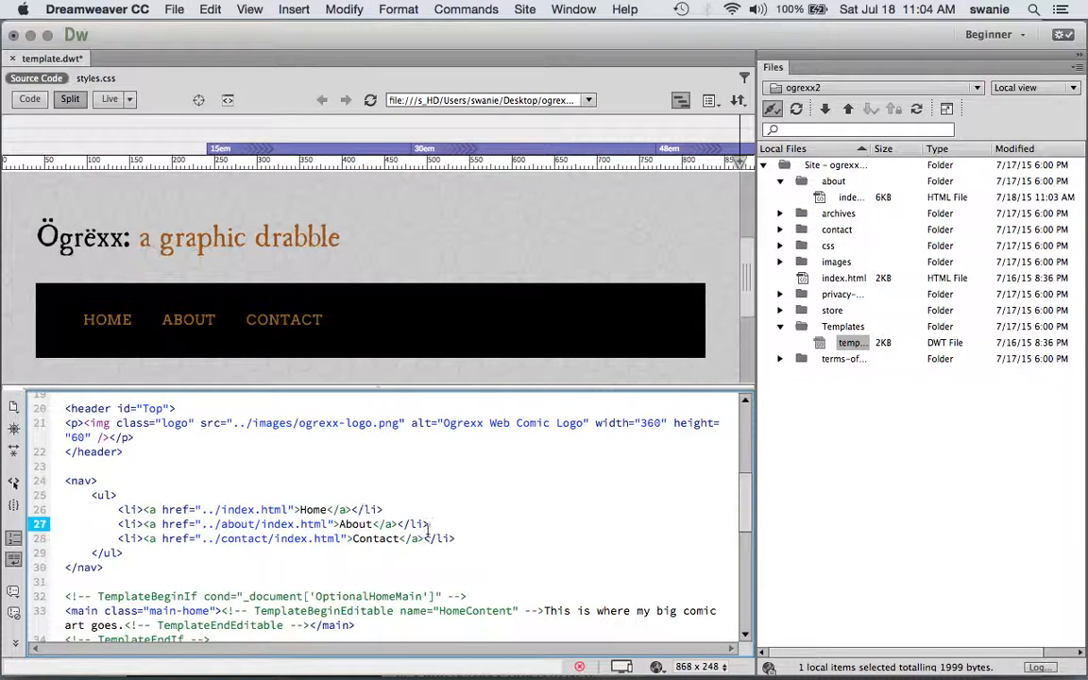
pyautogui.click(564, 219)
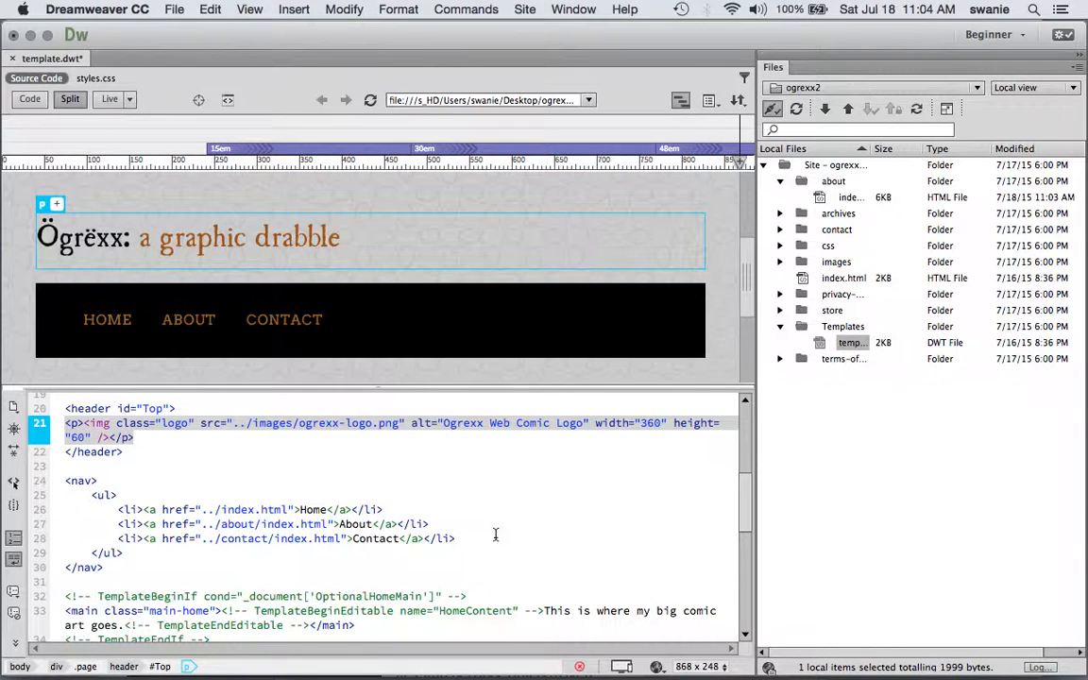
# - Save the template, update all files based on it, and close the template
pyautogui.press('super+s')
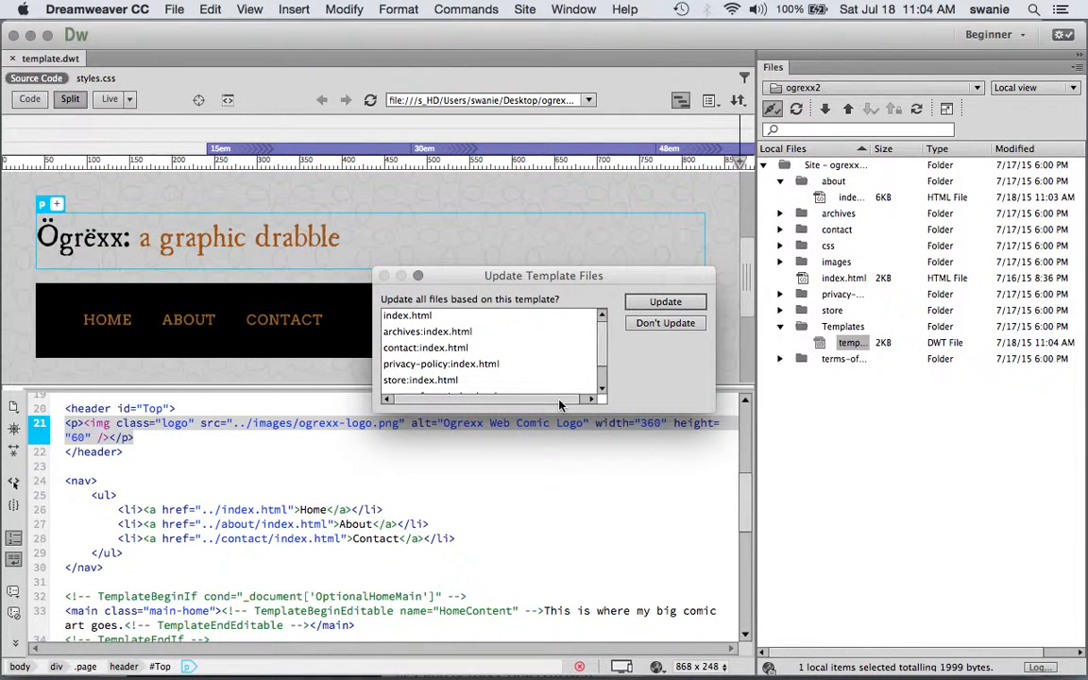
pyautogui.moveTo(603, 351)
pyautogui.mouseDown()
pyautogui.moveTo(602, 377)
pyautogui.moveTo(603, 349)
pyautogui.mouseUp()
pyautogui.click(602, 378)
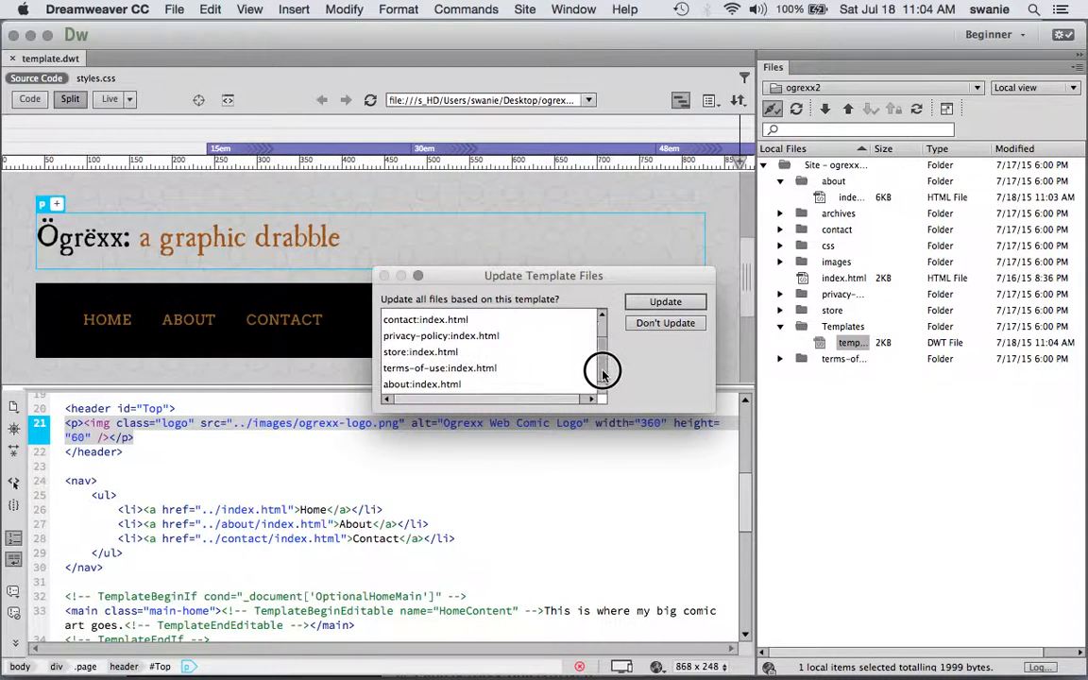
pyautogui.click(665, 302)
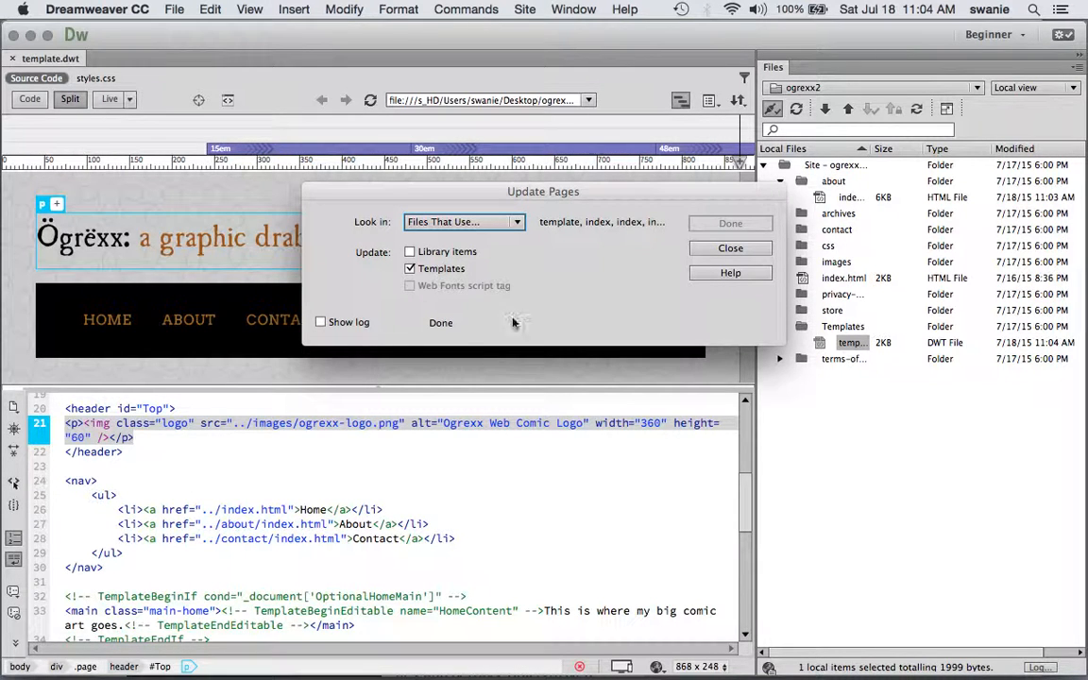
pyautogui.click(431, 325)
pyautogui.click(730, 247)
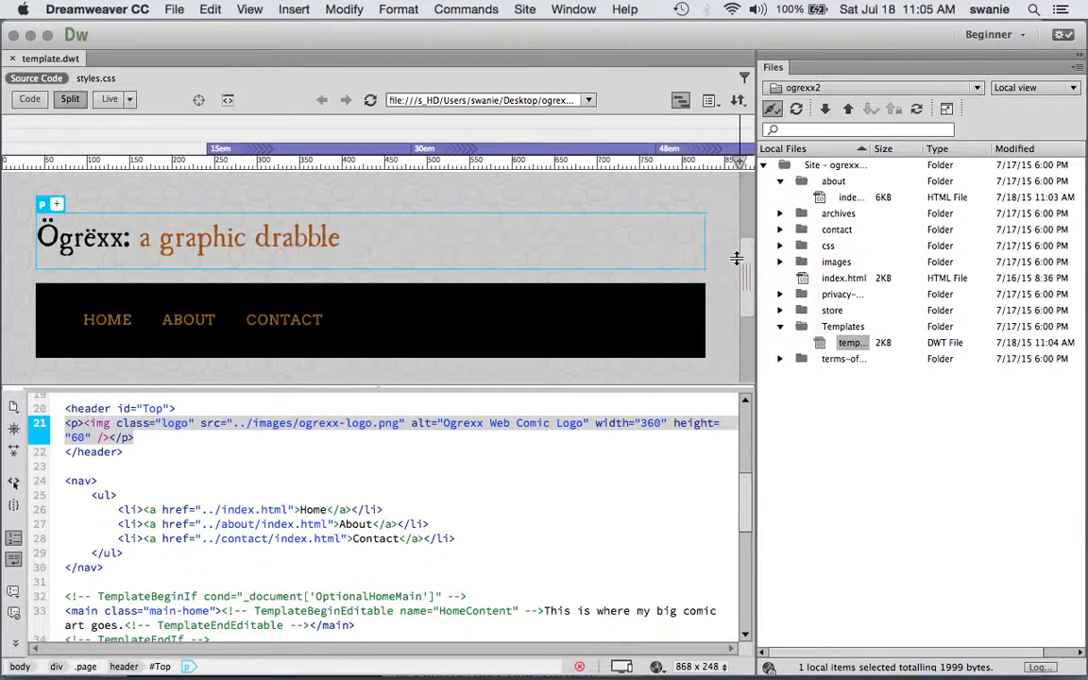
pyautogui.press('super+w')
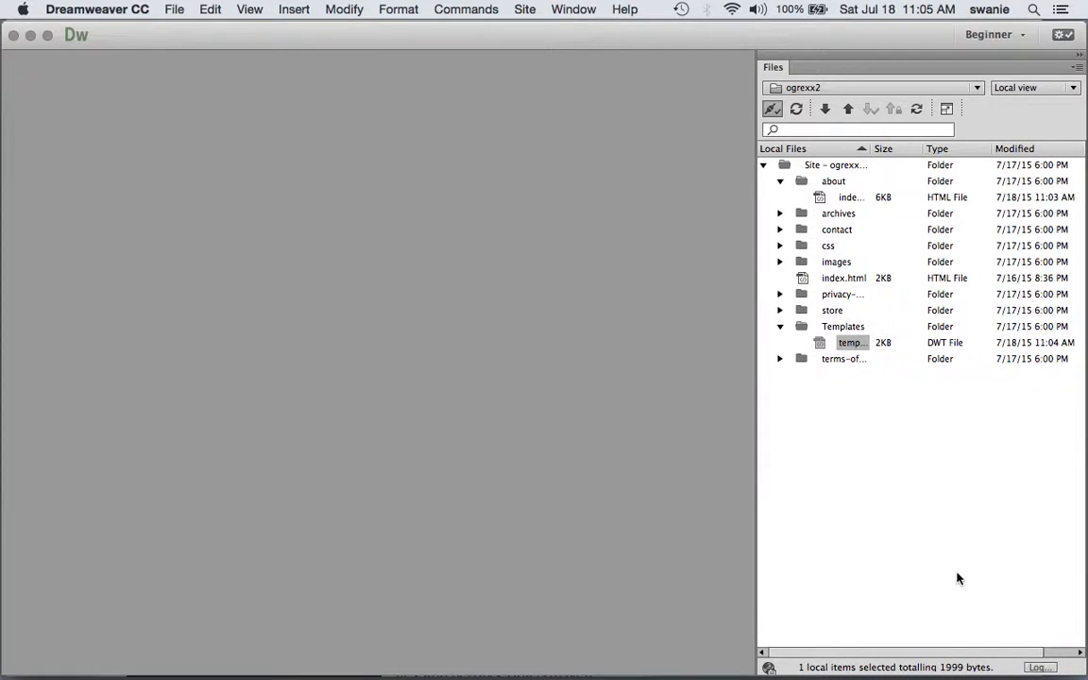
# - Collapse the local Templates folder and delete the local store folder despite the links to it
pyautogui.click(778, 327)
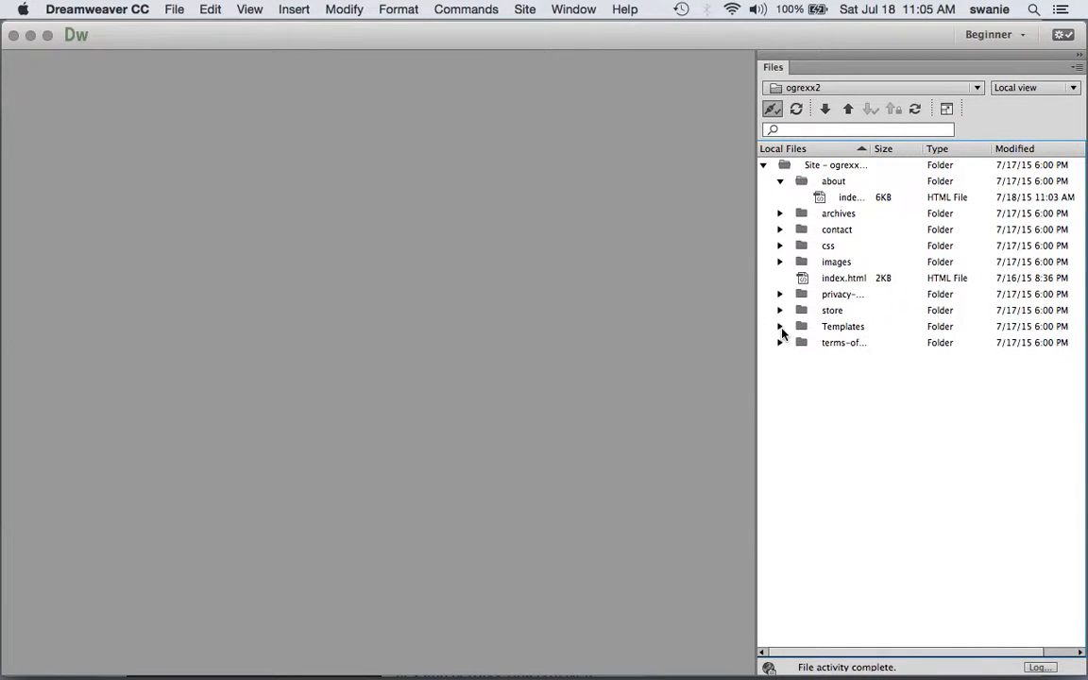
pyautogui.click(778, 311)
pyautogui.click(779, 311)
pyautogui.click(777, 312)
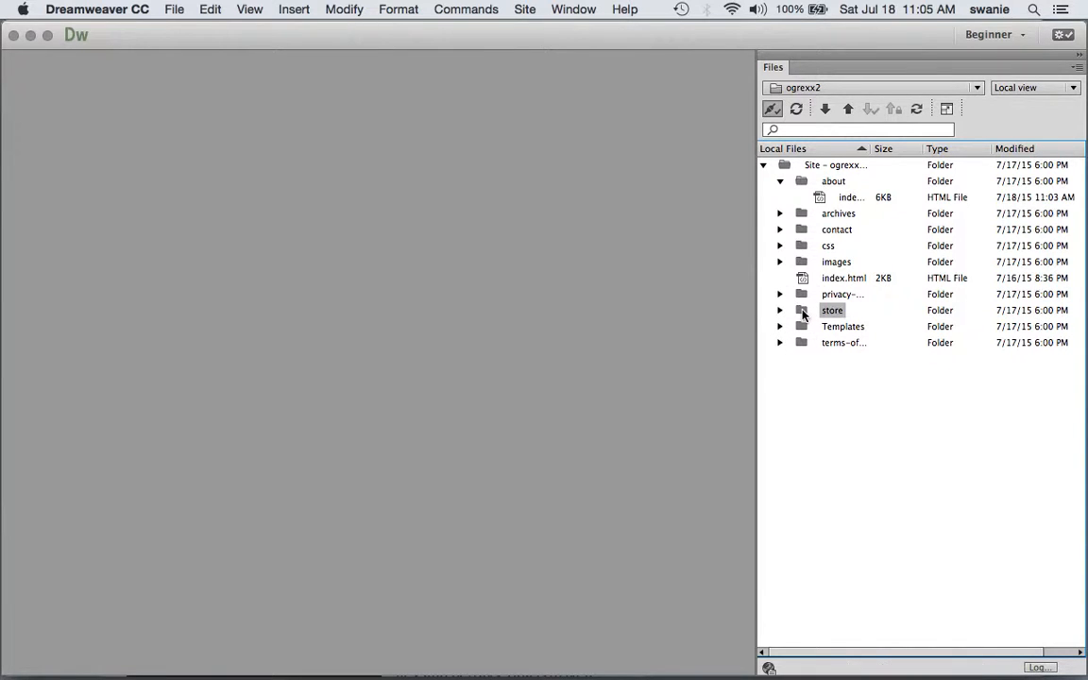
pyautogui.rightClick(803, 314)
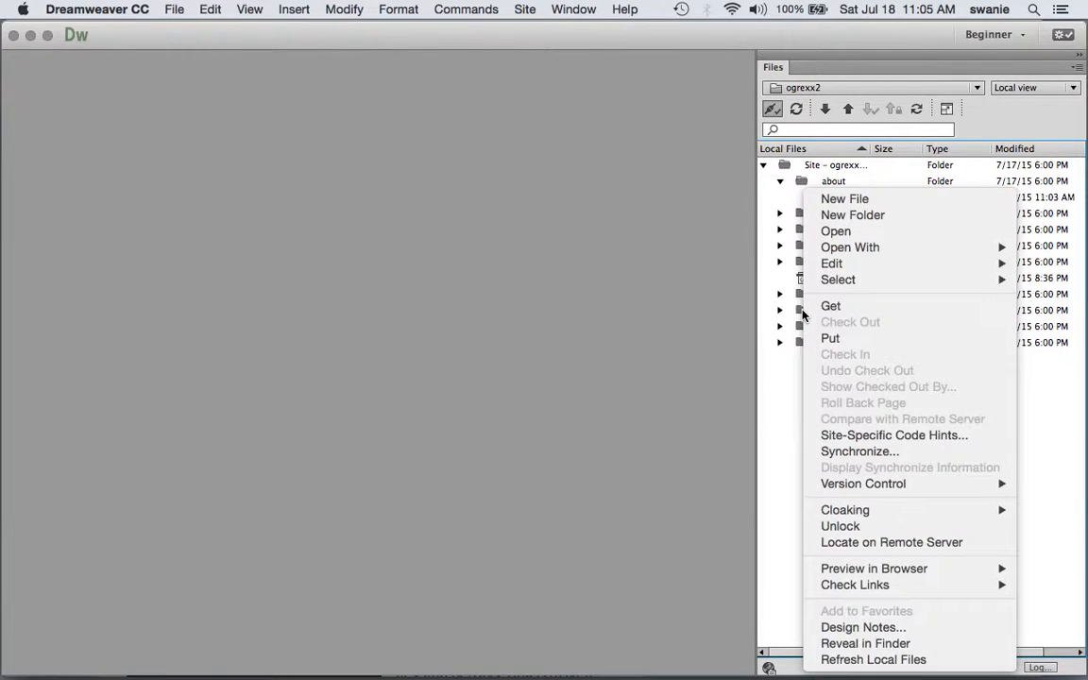
pyautogui.moveTo(810, 264)
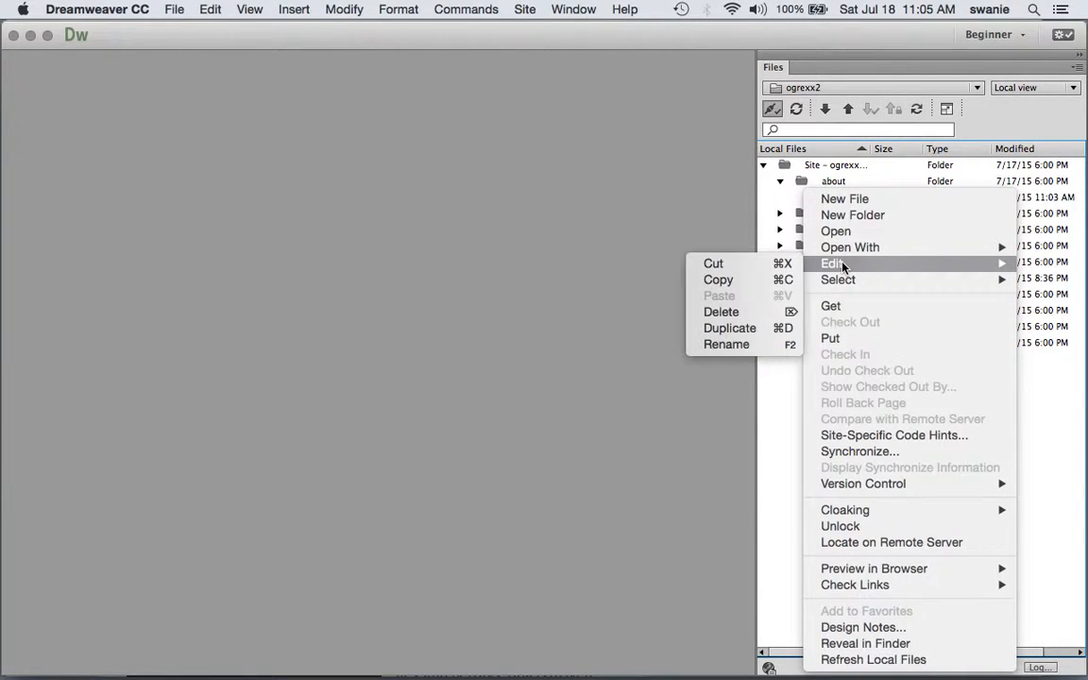
pyautogui.click(735, 314)
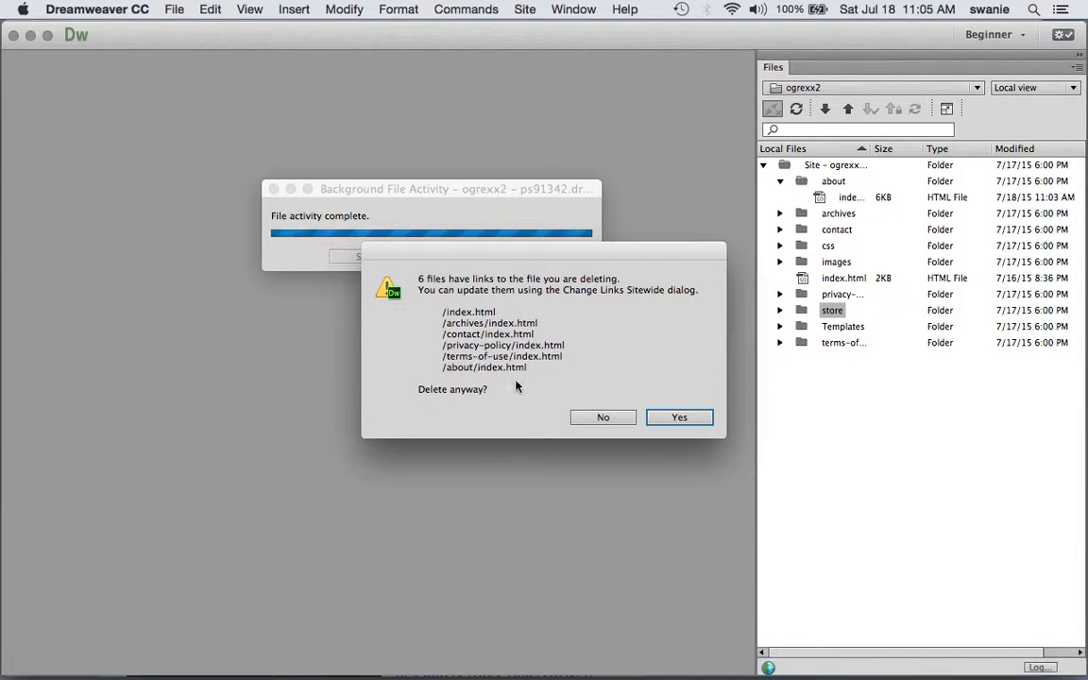
pyautogui.click(680, 417)
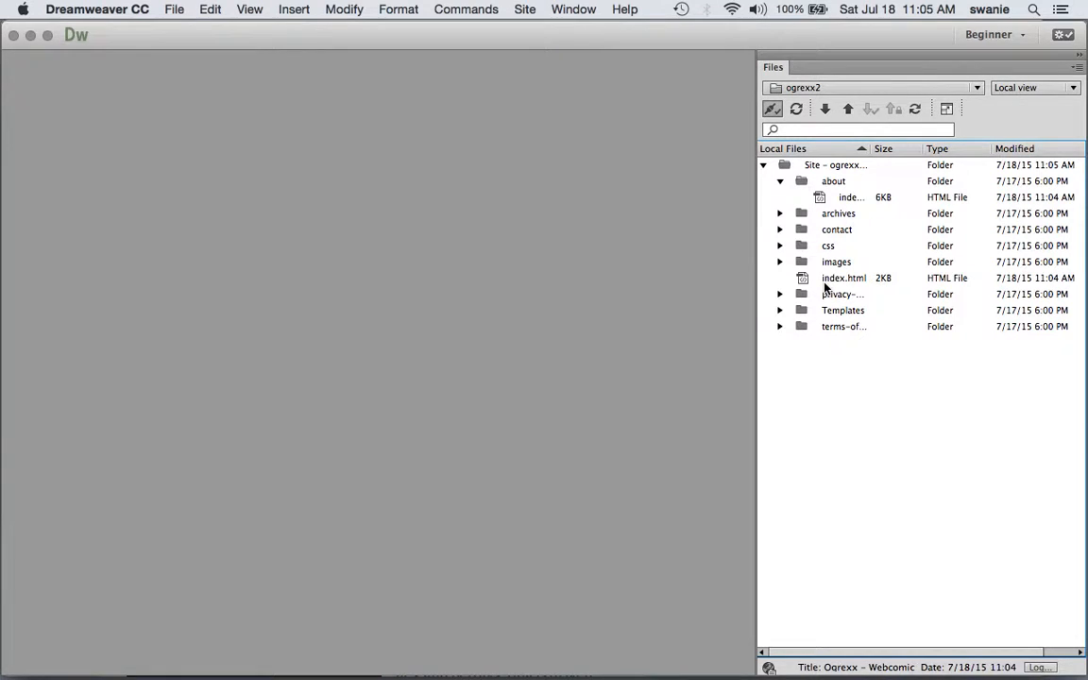
# - Preview a synchronization of the entire ogrexx2 site with Get and Put newer files and deletion of remote files not on the local drive
pyautogui.click(787, 167)
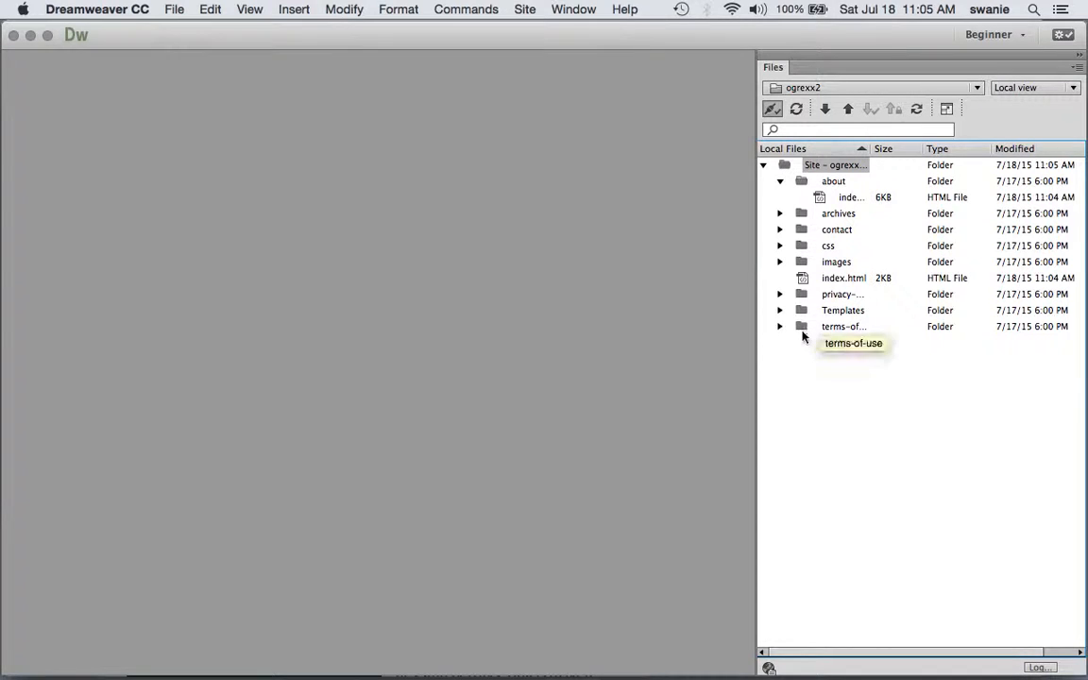
pyautogui.click(780, 180)
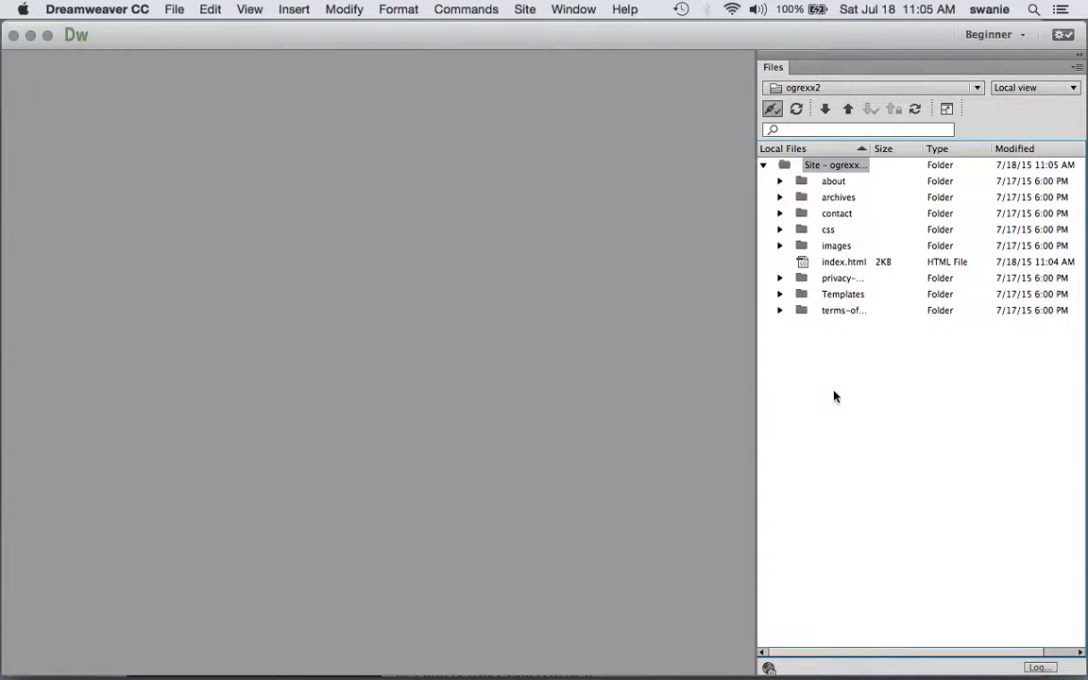
pyautogui.click(919, 111)
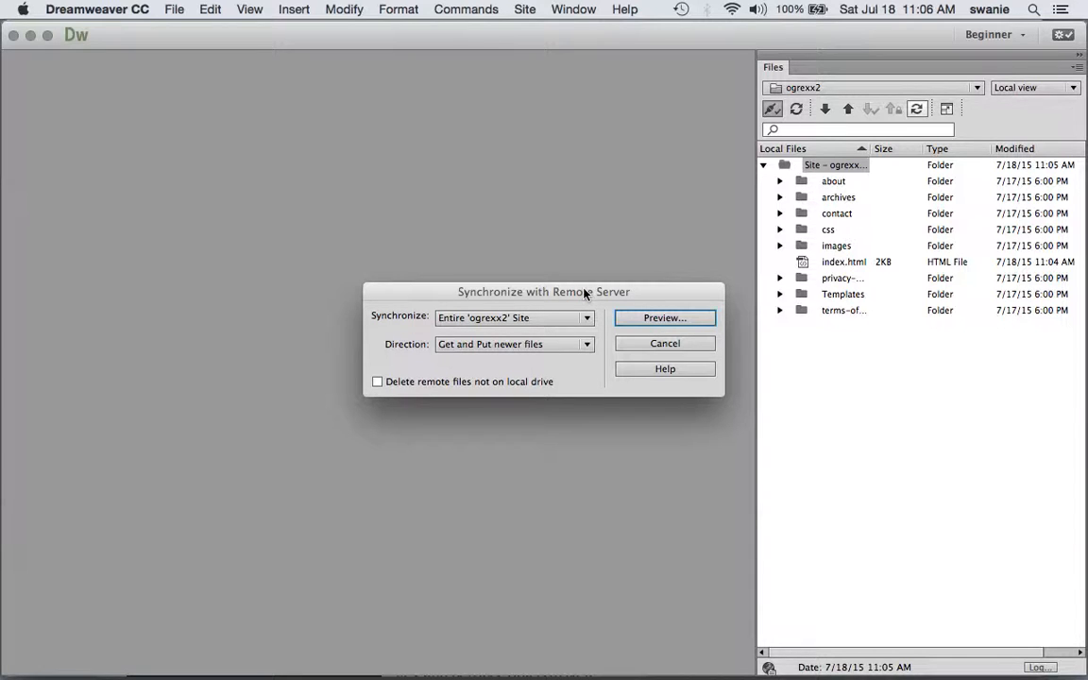
pyautogui.moveTo(584, 294); pyautogui.dragTo(514, 253)
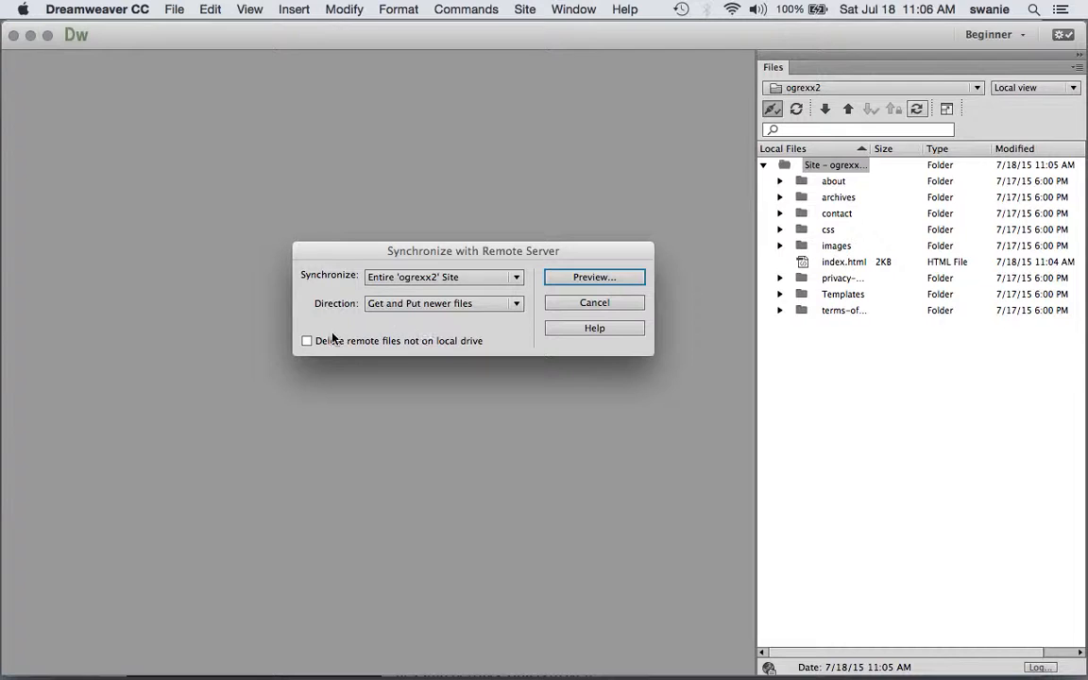
pyautogui.click(307, 342)
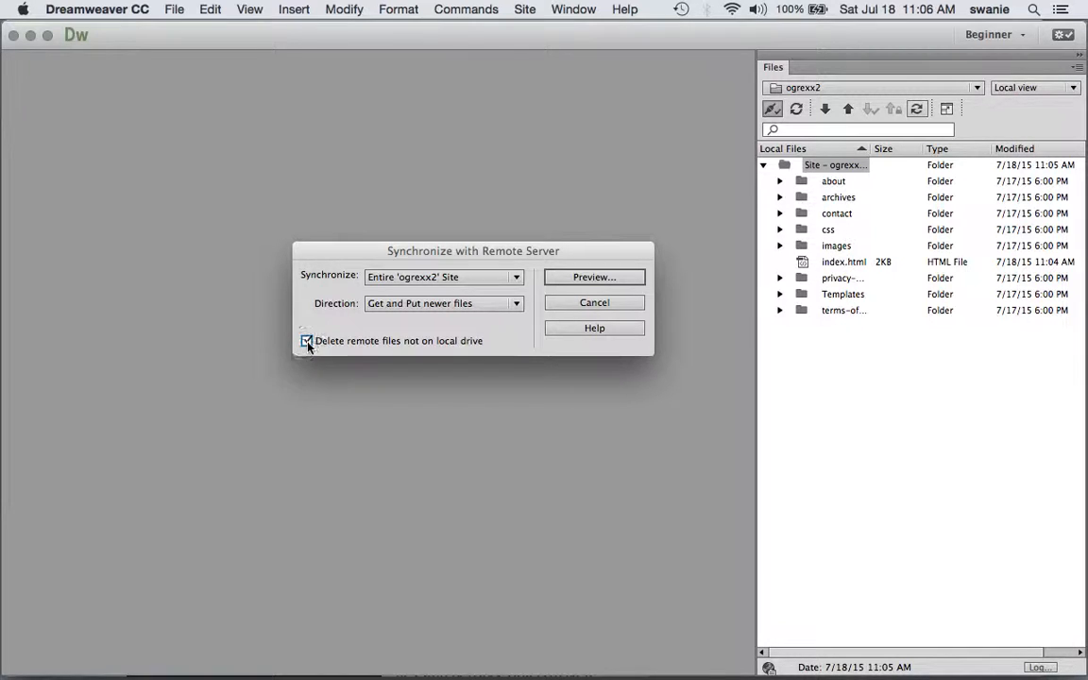
pyautogui.click(609, 277)
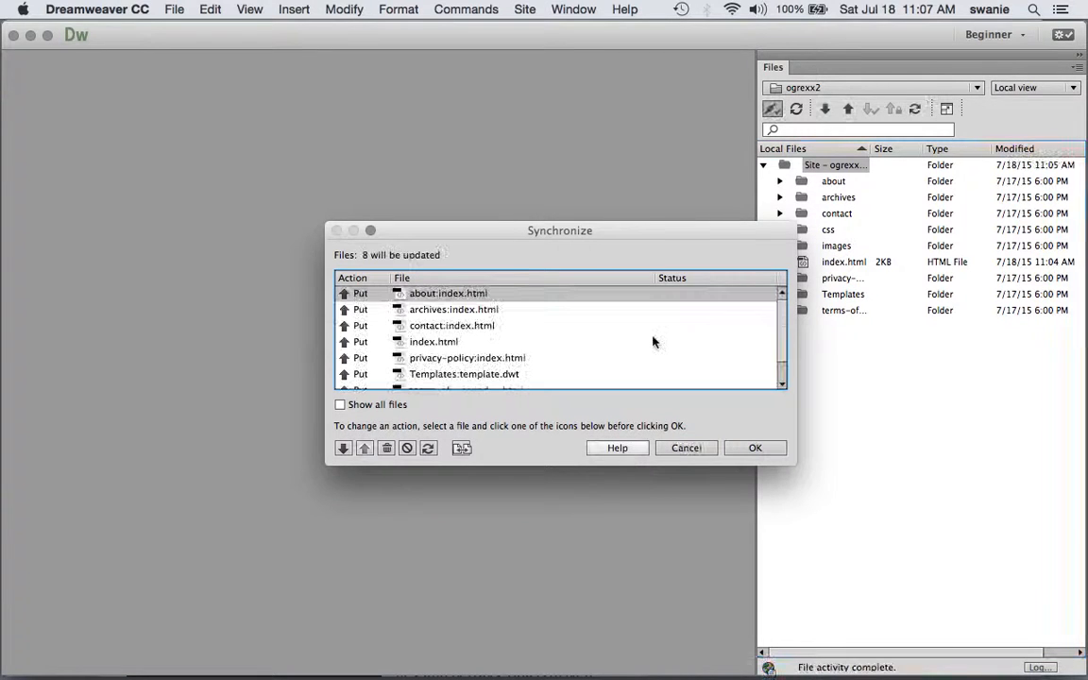
# - Change the action for store/index.html to Delete, run the synchronization, and confirm deleting the file
pyautogui.moveTo(660, 235); pyautogui.dragTo(519, 105)
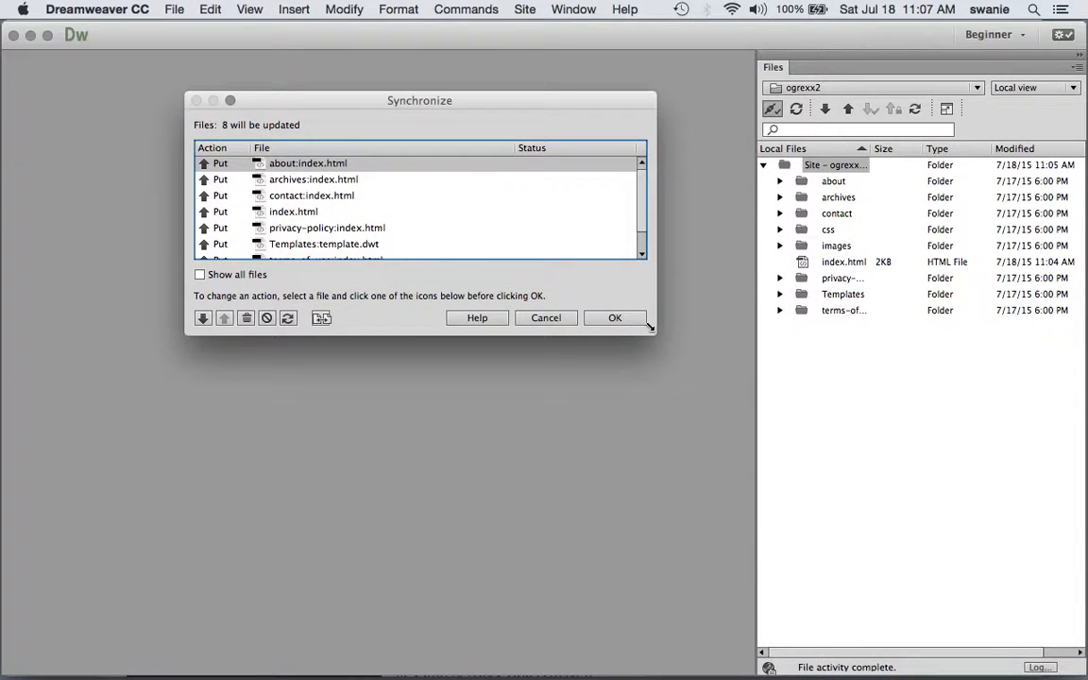
pyautogui.moveTo(650, 327); pyautogui.dragTo(654, 550)
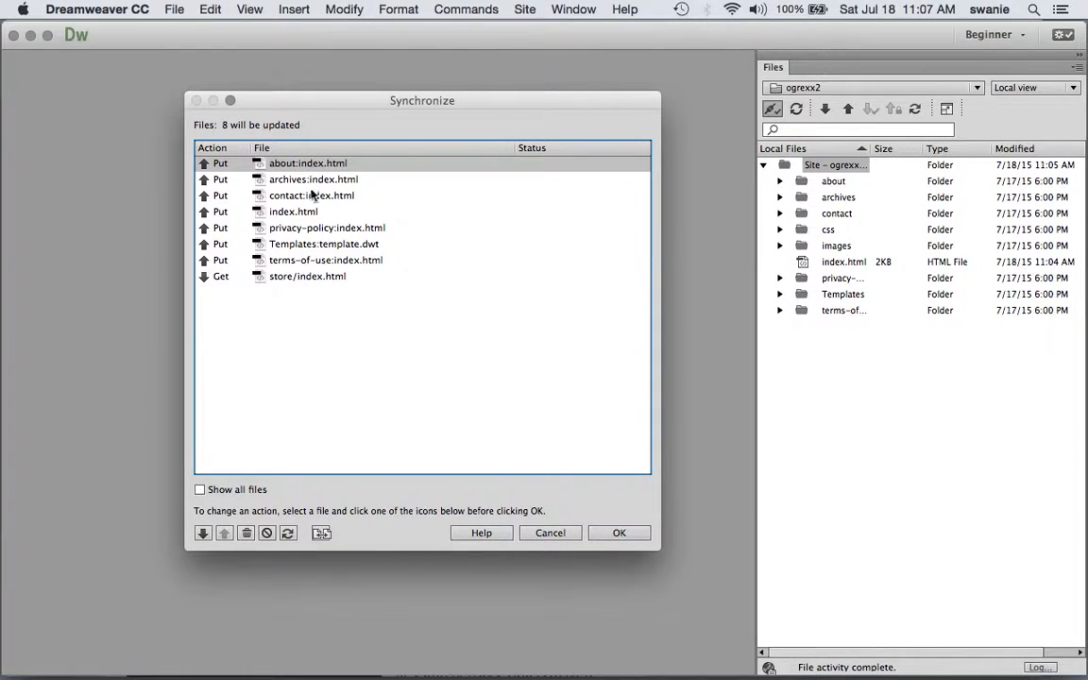
pyautogui.keyDown('shift'); pyautogui.click(306, 261); pyautogui.keyUp('shift')
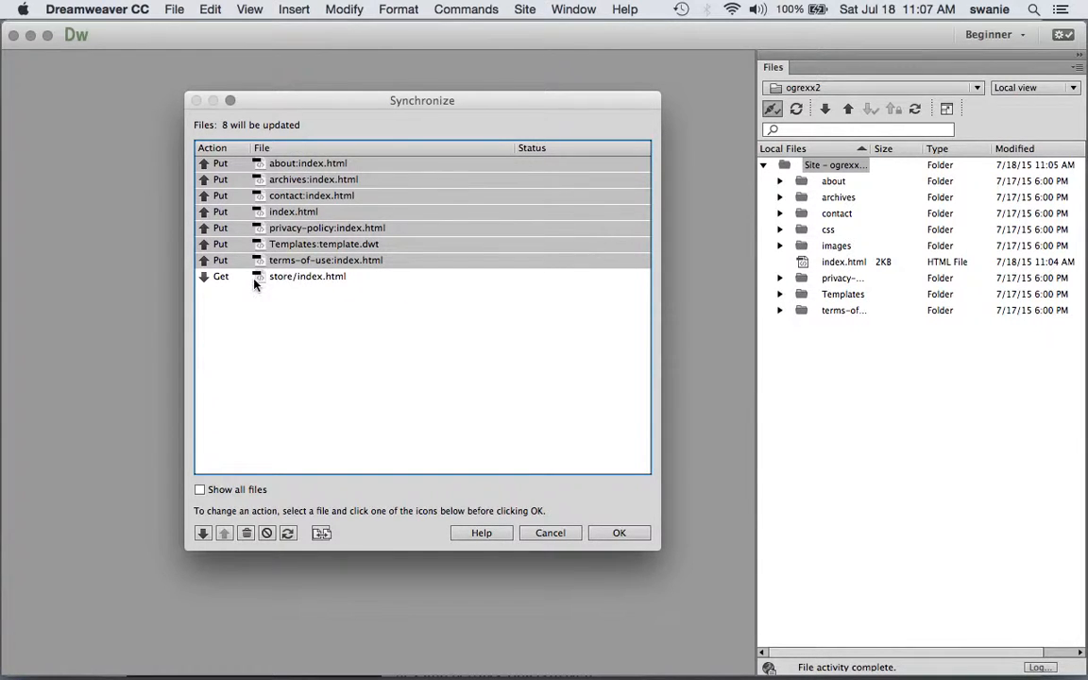
pyautogui.click(288, 279)
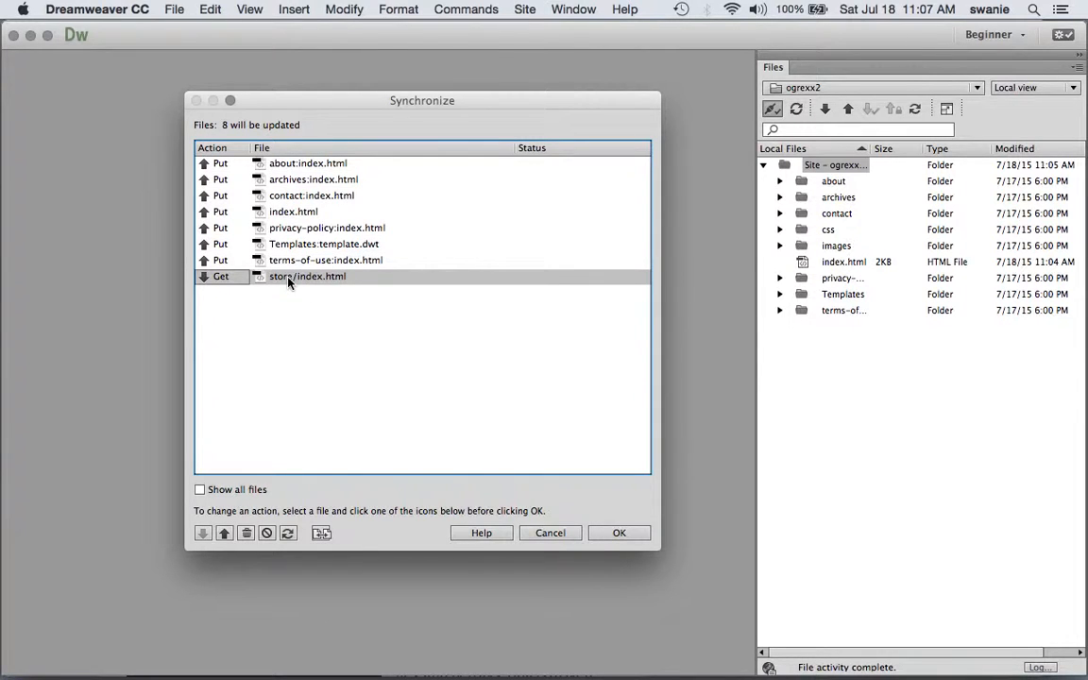
pyautogui.click(219, 278)
pyautogui.click(245, 534)
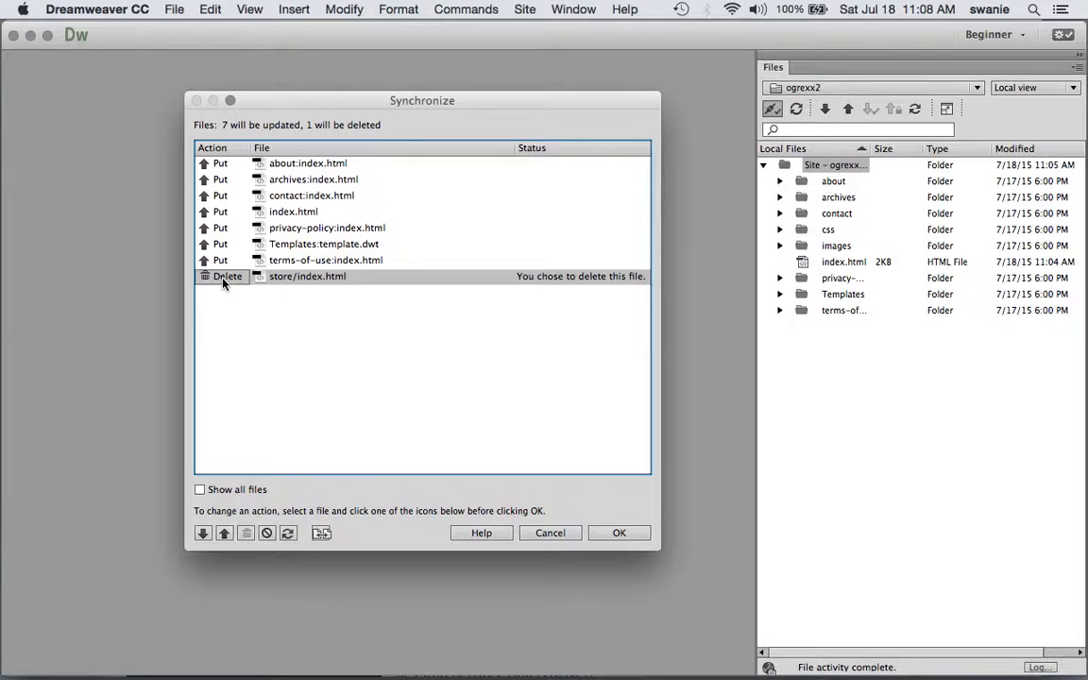
pyautogui.click(636, 538)
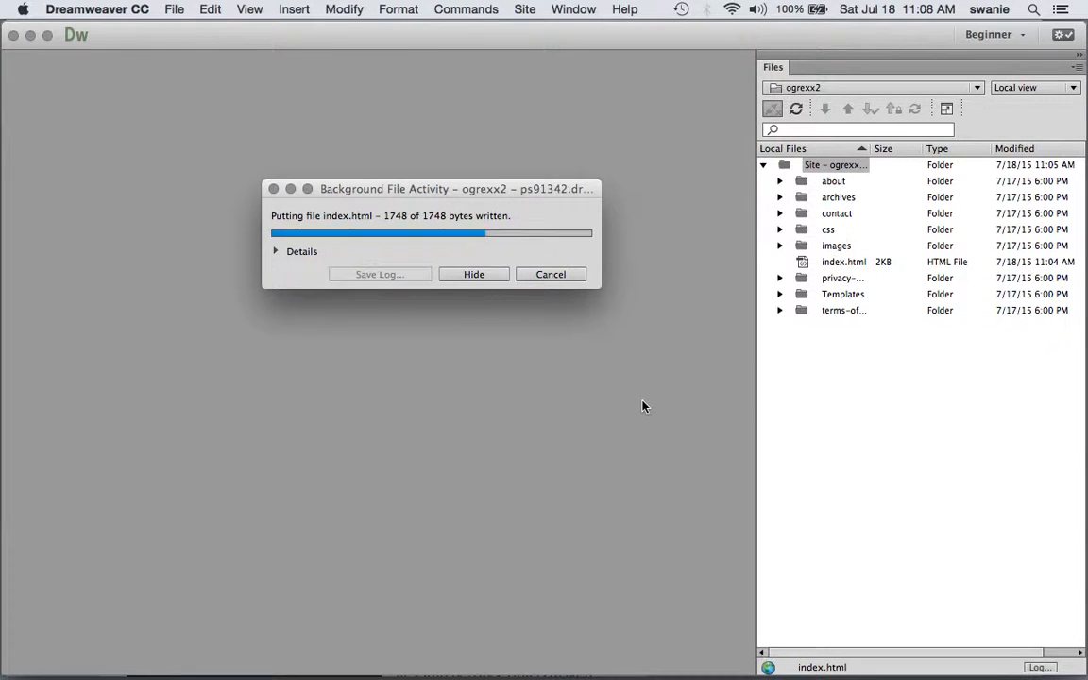
pyautogui.press('Delete')
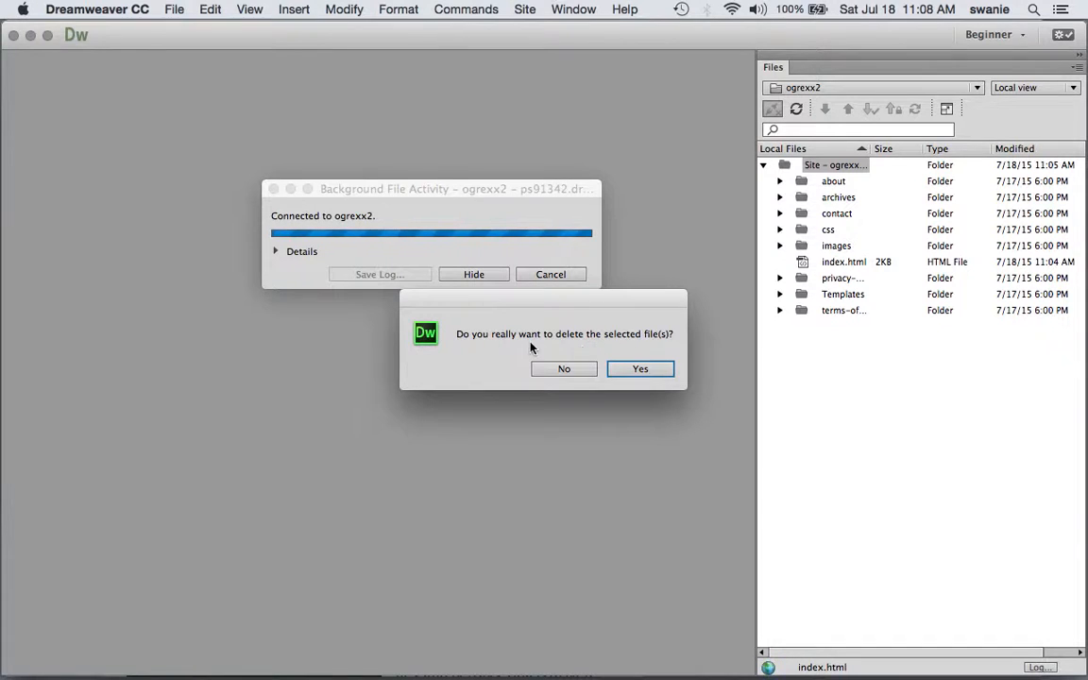
pyautogui.click(641, 369)
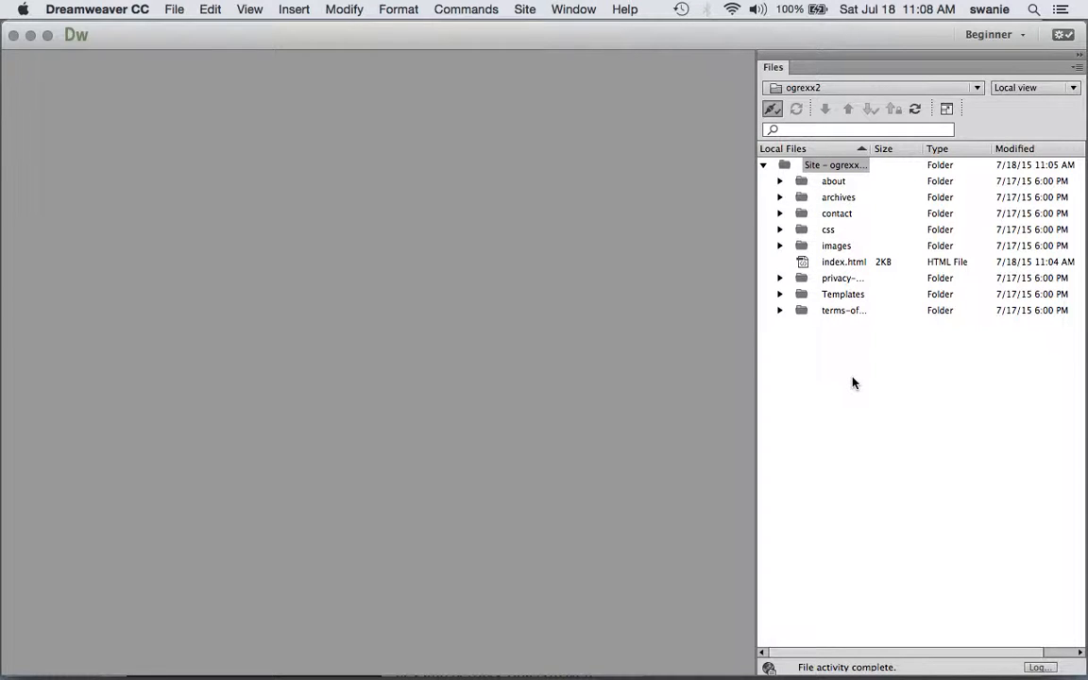
# - Compare the ogrexx2 remote server file listing with the local files, ending on the remote server view
pyautogui.click(1046, 88)
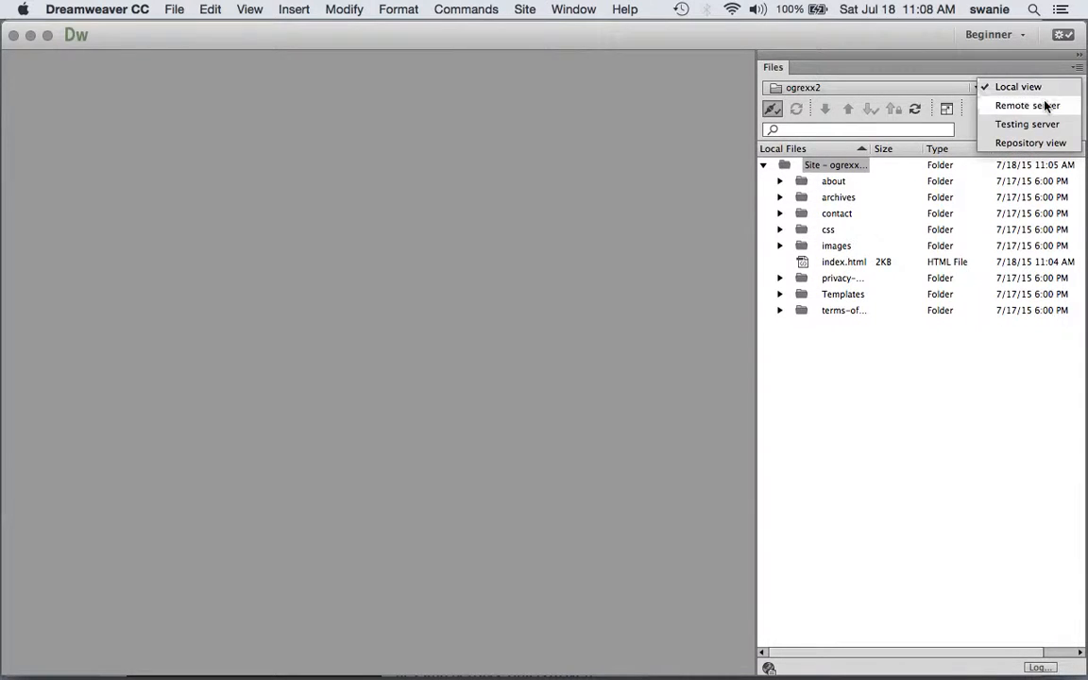
pyautogui.click(1027, 106)
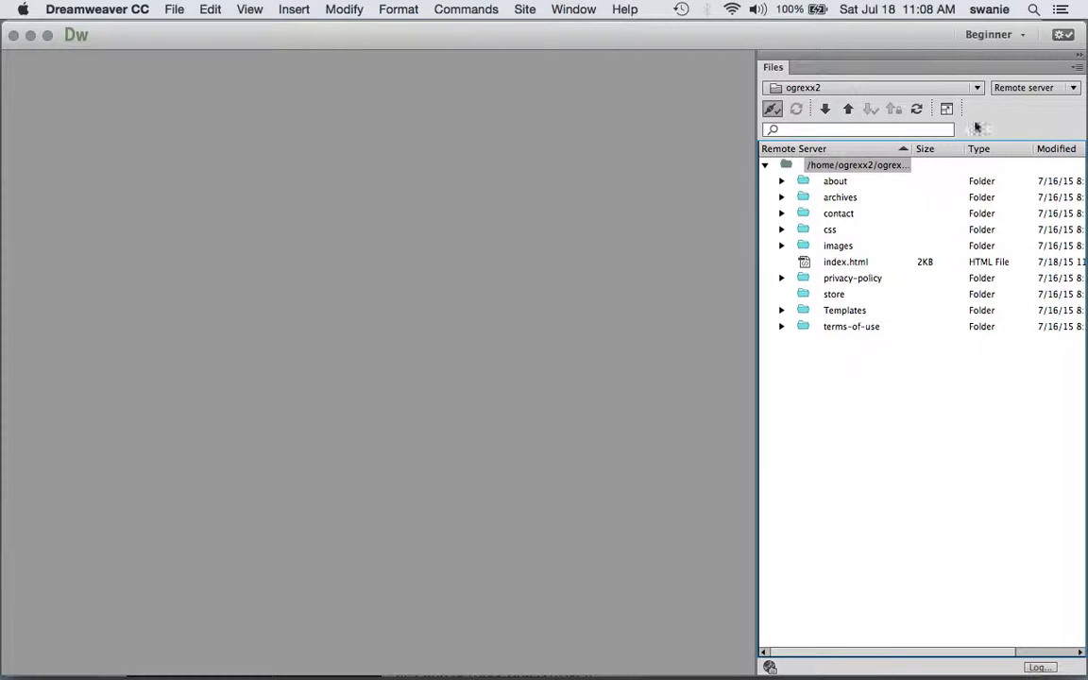
pyautogui.click(1022, 86)
pyautogui.click(1022, 71)
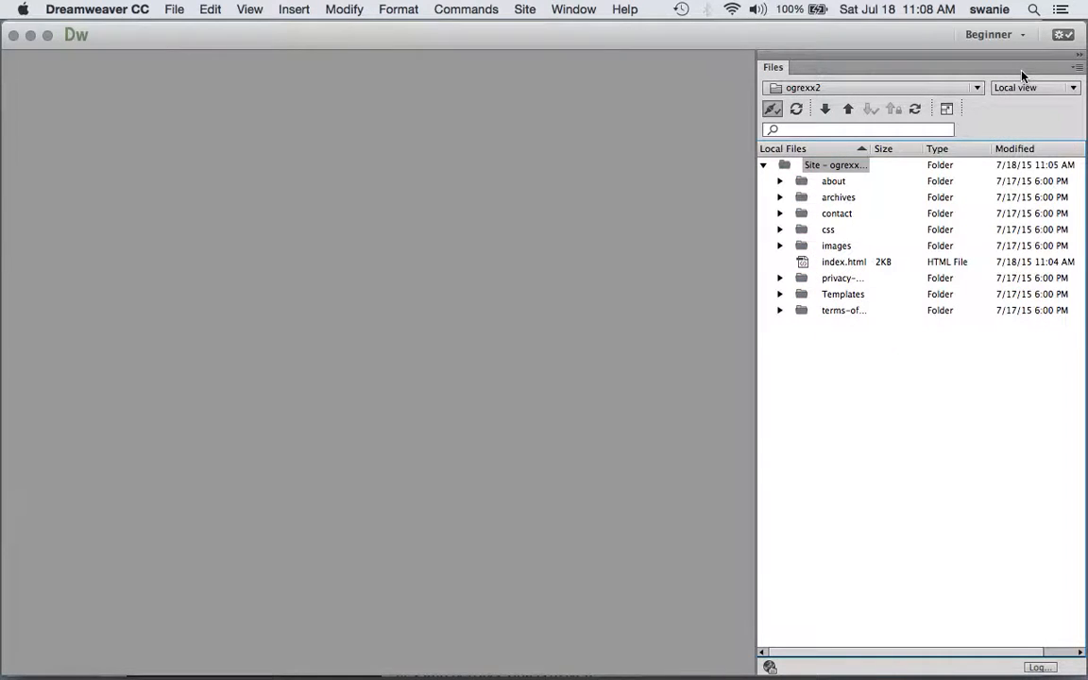
pyautogui.click(1028, 87)
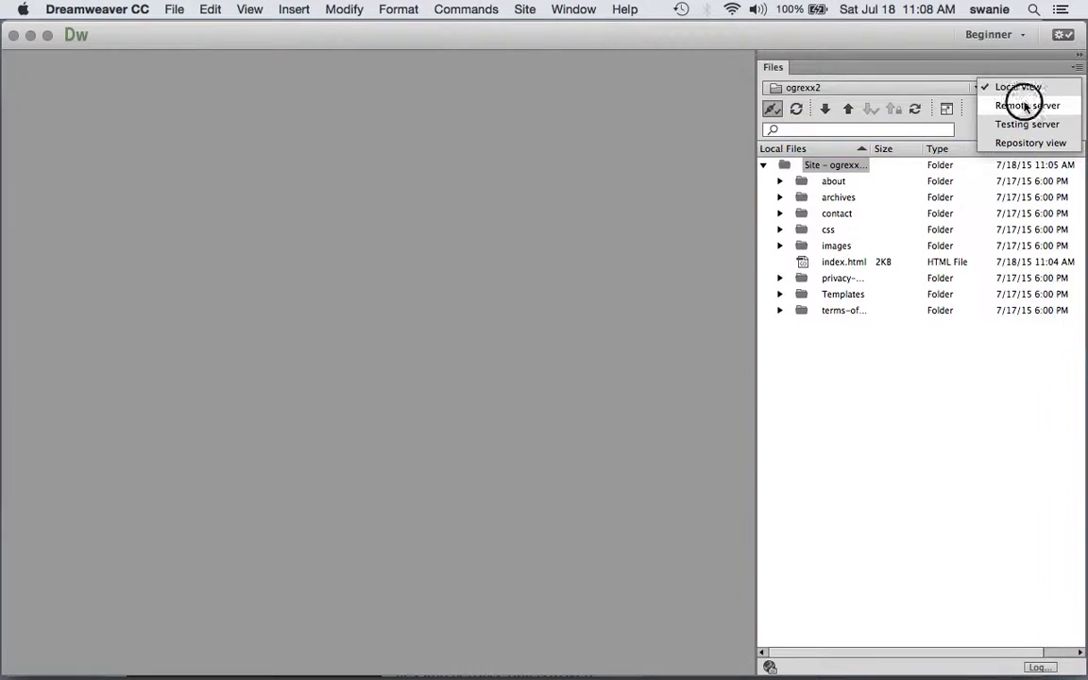
pyautogui.click(1024, 106)
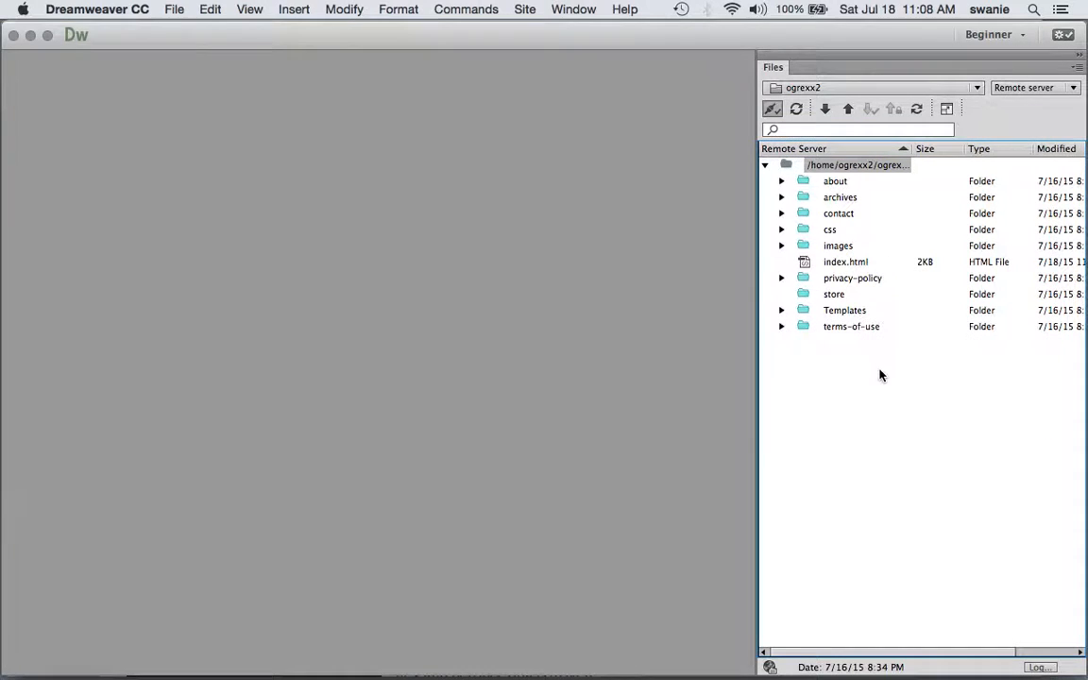
# - Delete the empty store folder from the remote server and confirm the deletion
pyautogui.click(803, 296)
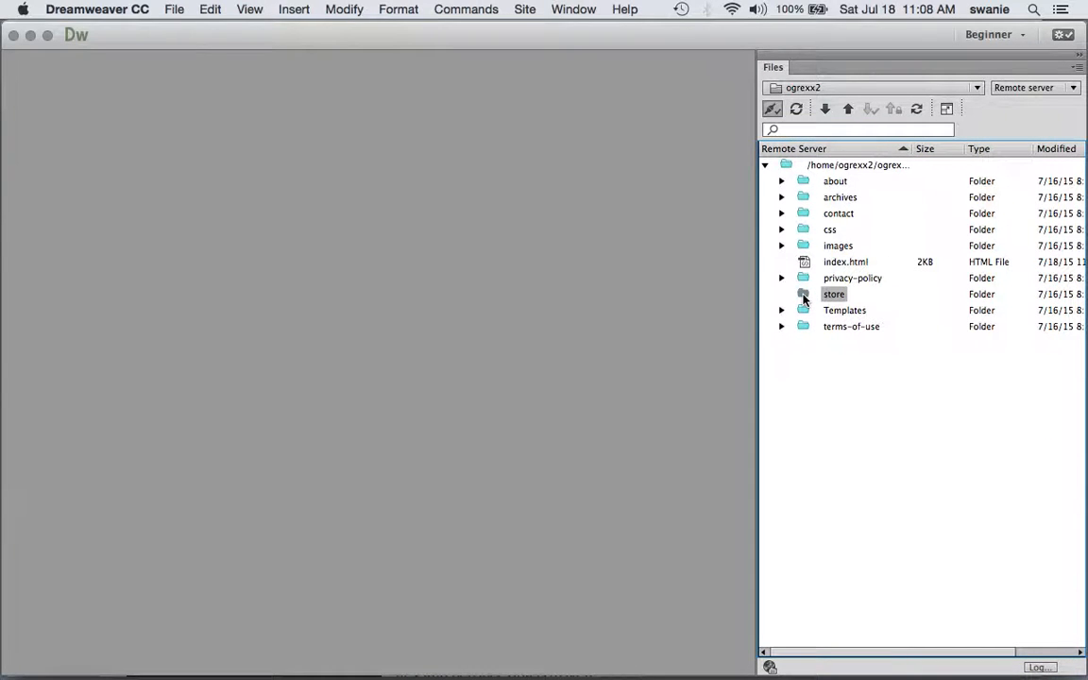
pyautogui.rightClick(803, 297)
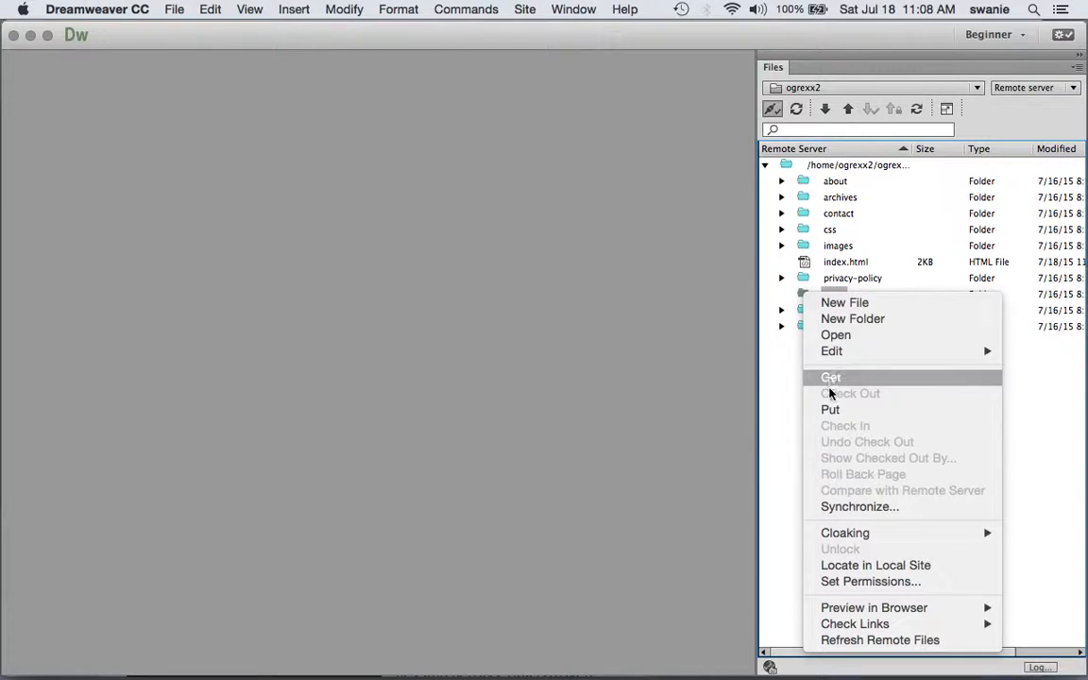
pyautogui.moveTo(842, 355)
pyautogui.click(727, 399)
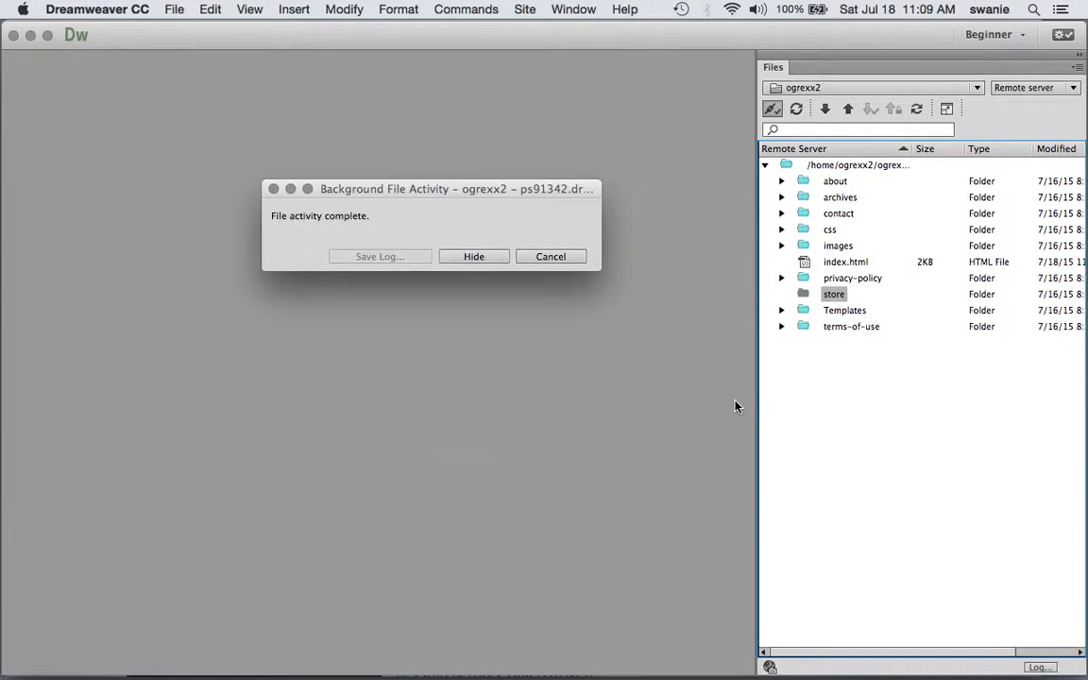
pyautogui.click(657, 369)
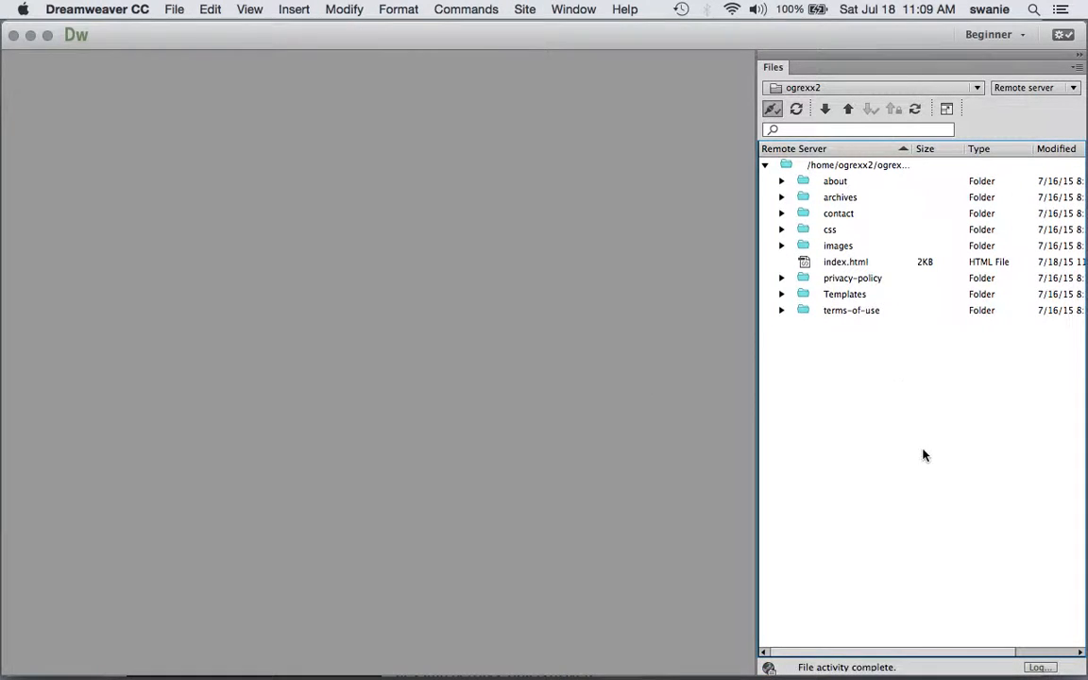
# - Check the local folders against the remote server once more, returning to the remote server view
pyautogui.click(1035, 86)
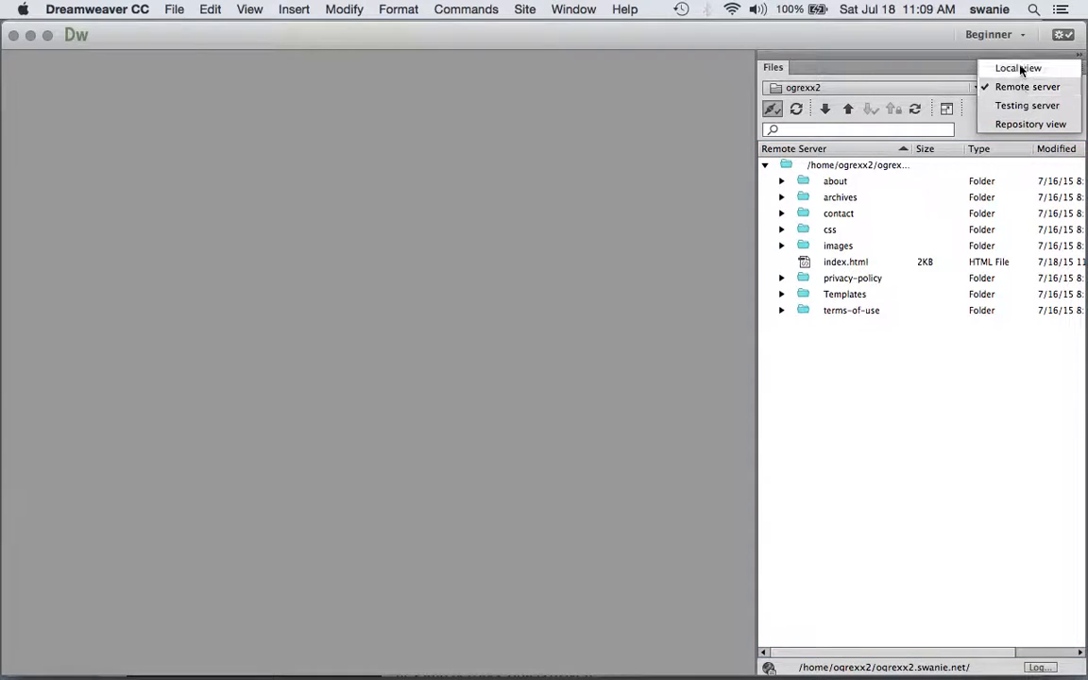
pyautogui.click(1020, 69)
pyautogui.click(1029, 87)
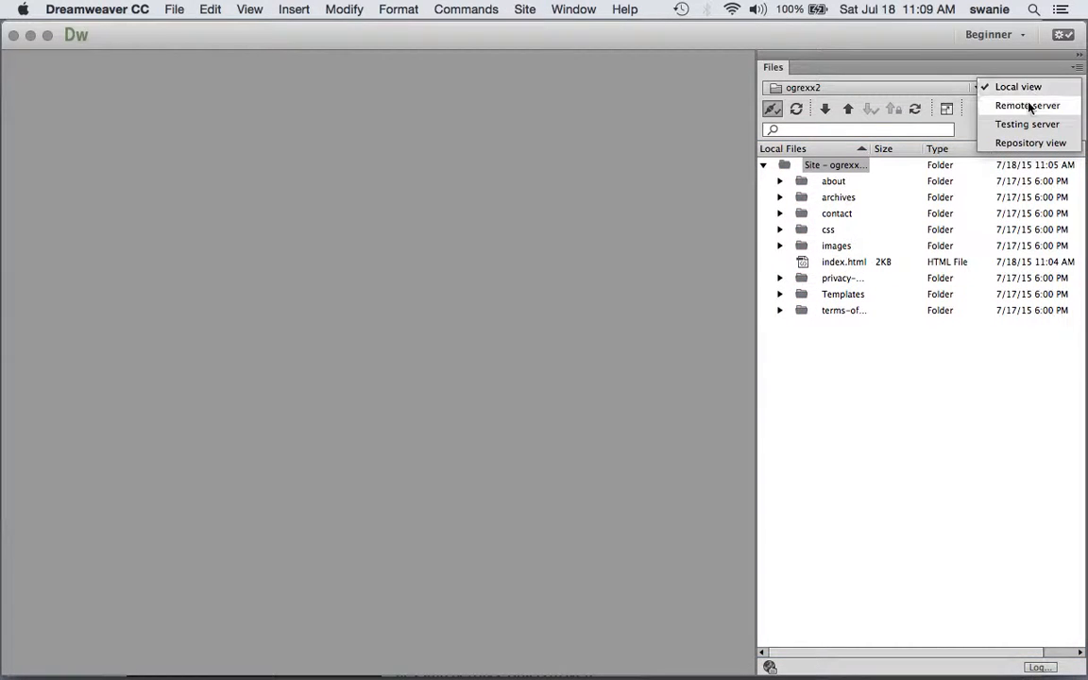
pyautogui.click(1028, 107)
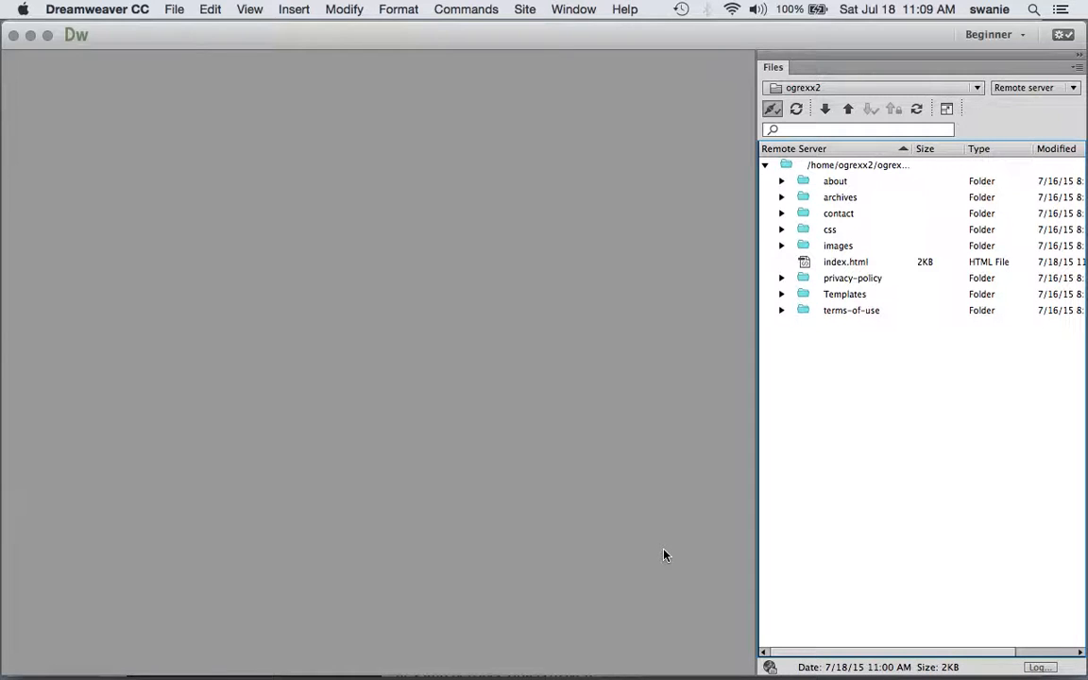
# - Switch to Safari, reload the live About Ogrexx page, and review its navigation and content
pyautogui.click(489, 671)
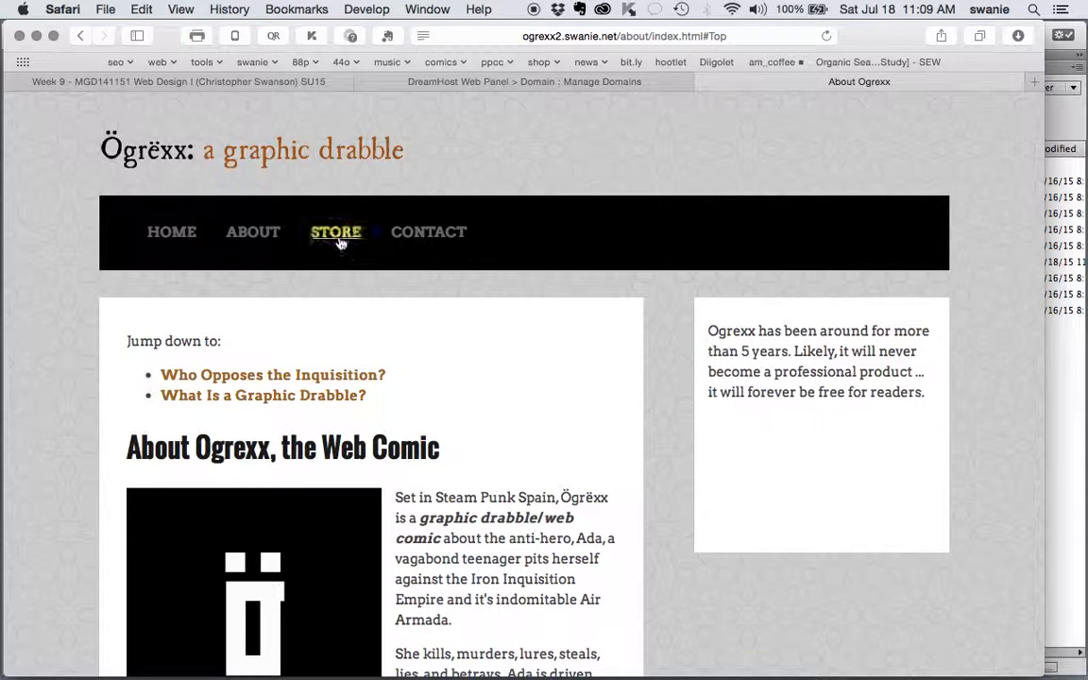
pyautogui.click(828, 37)
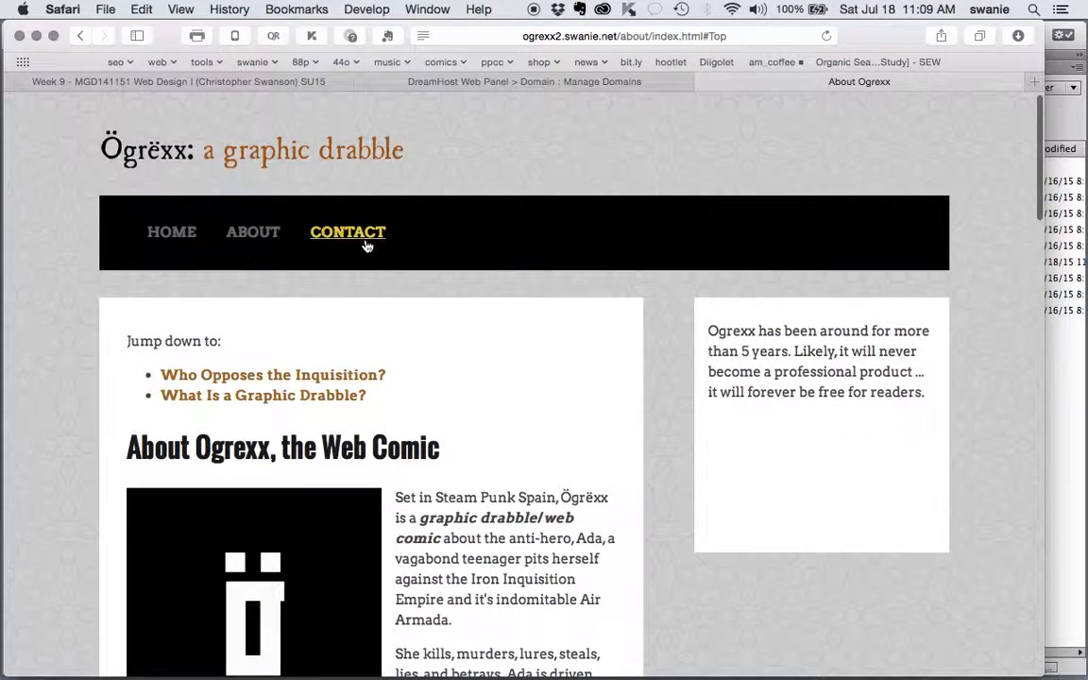
pyautogui.scroll(-5, 581, 369)
pyautogui.scroll(-20, 581, 370)
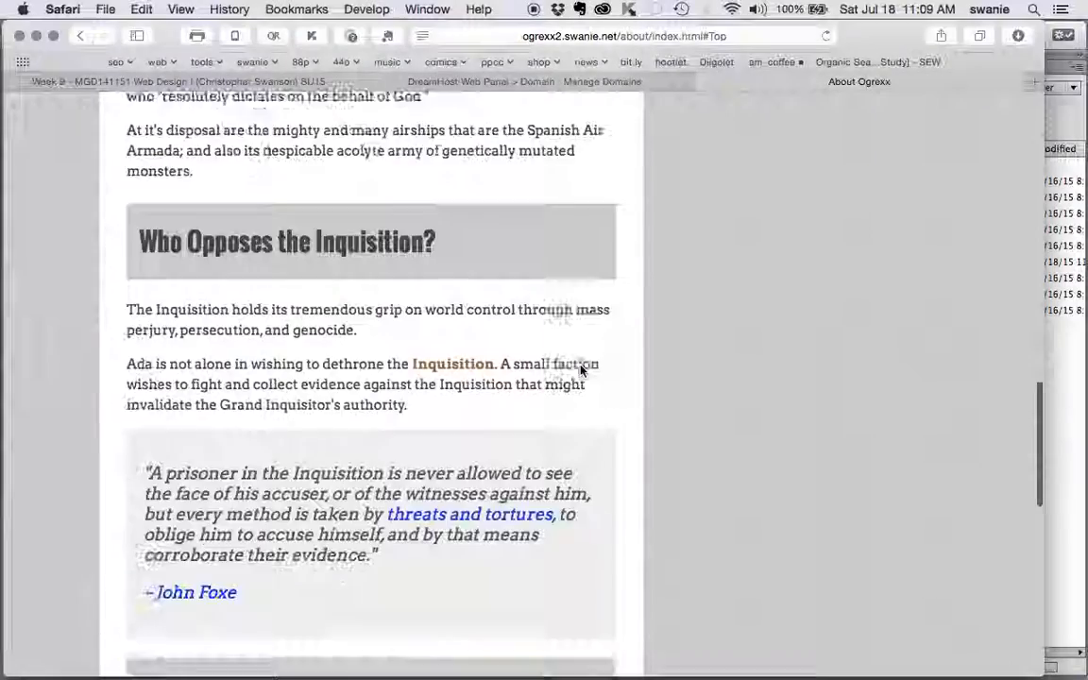
pyautogui.scroll(20, 581, 370)
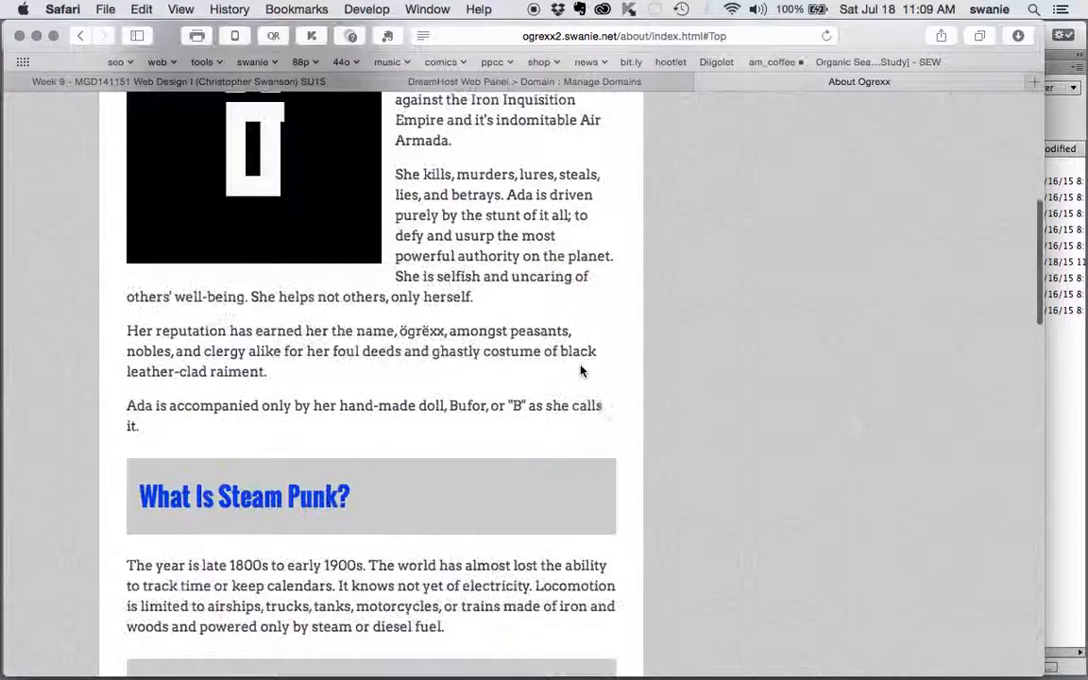